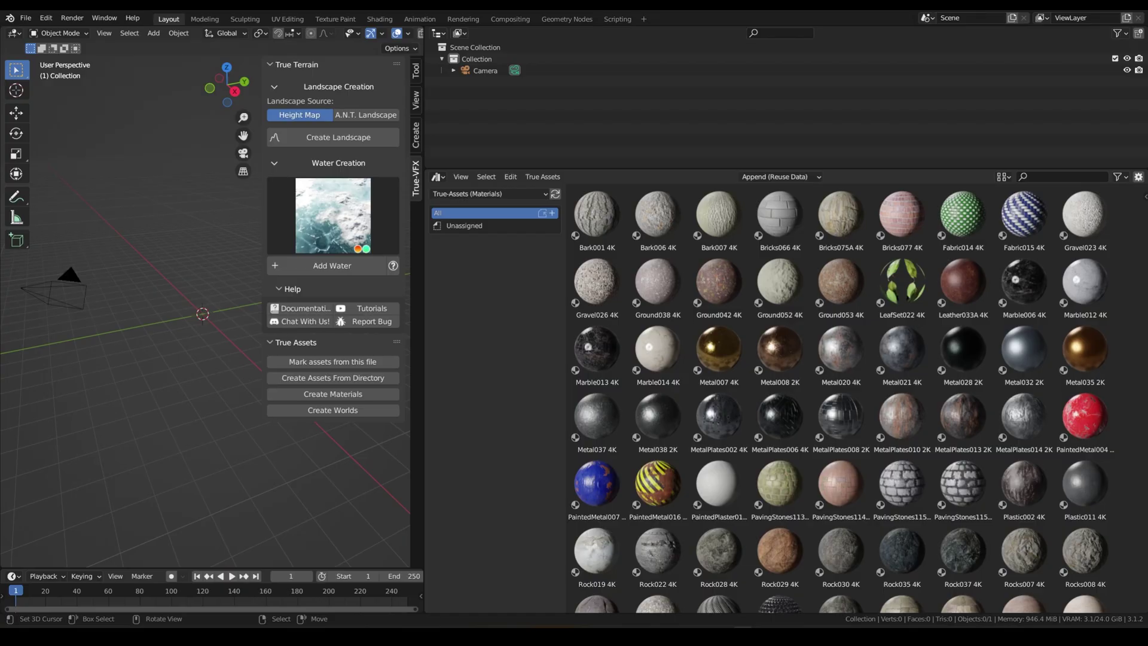
# Select the Bark materials and keep the True-Assets (Materials) library shown.
pyautogui.click(718, 216)
pyautogui.click(596, 216)
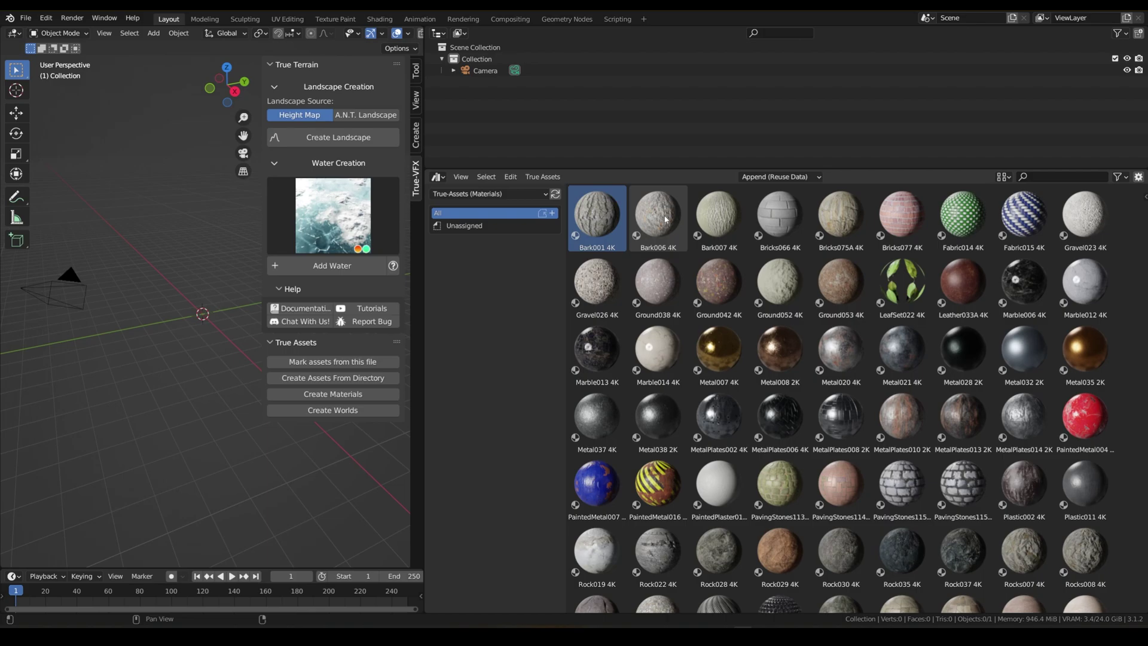
pyautogui.click(477, 193)
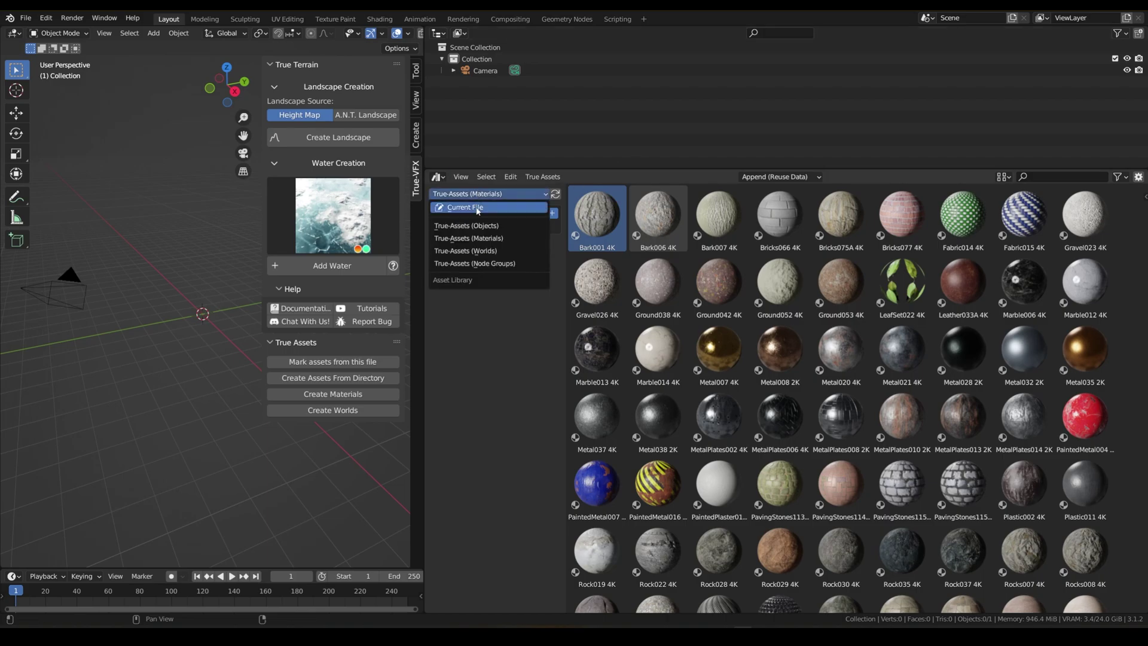
pyautogui.click(469, 238)
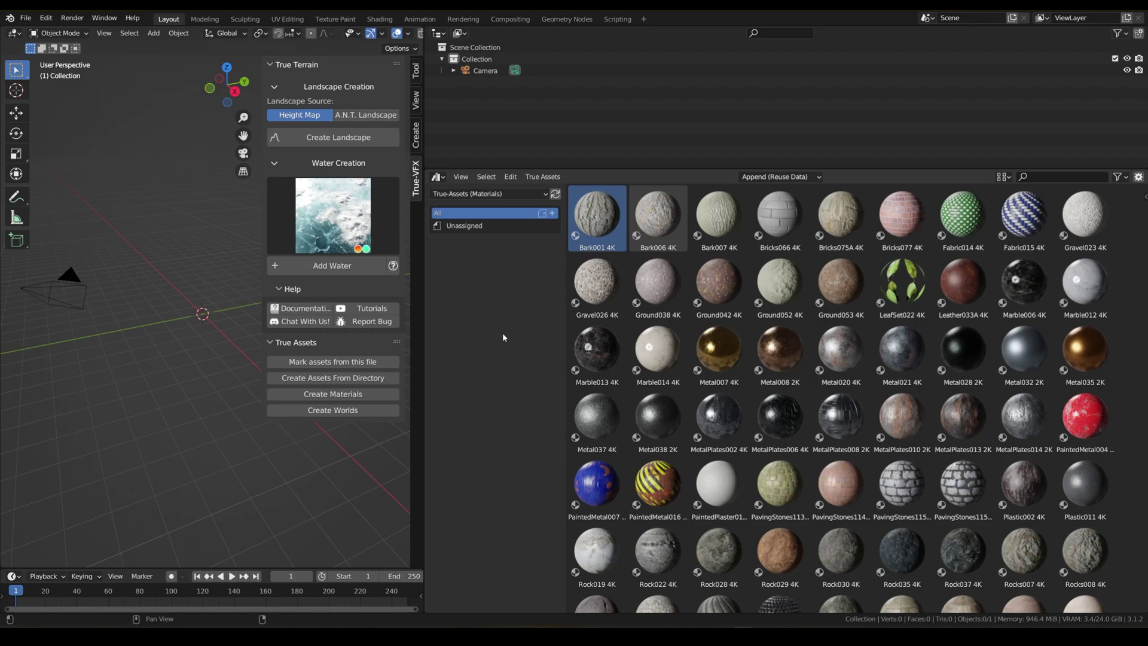
pyautogui.scroll(-4, 889, 289)
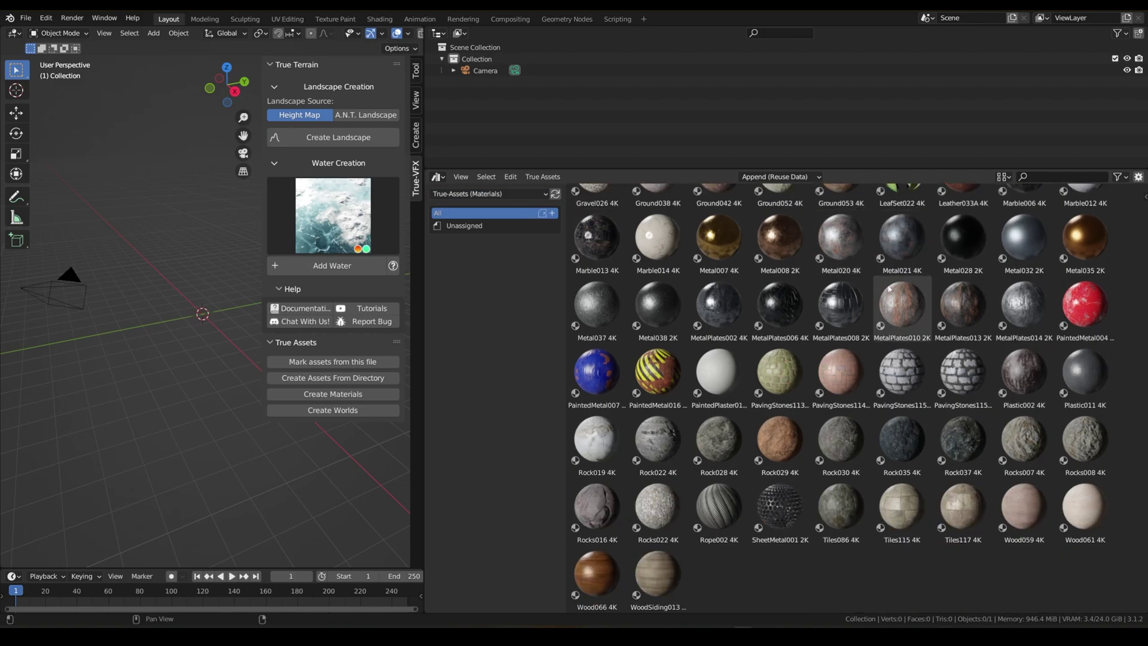
pyautogui.scroll(4, 888, 289)
# Search for 'metal' and select all 19 metal materials, SheetMetal001 through Metal007.
pyautogui.click(1046, 177)
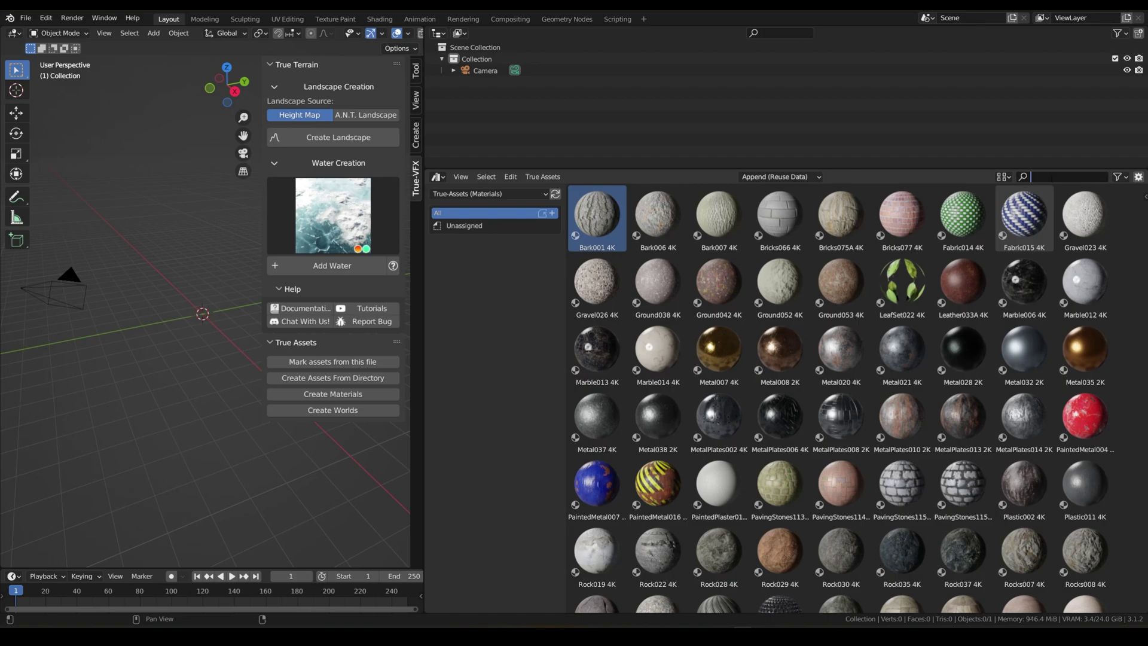
pyautogui.write('metal')
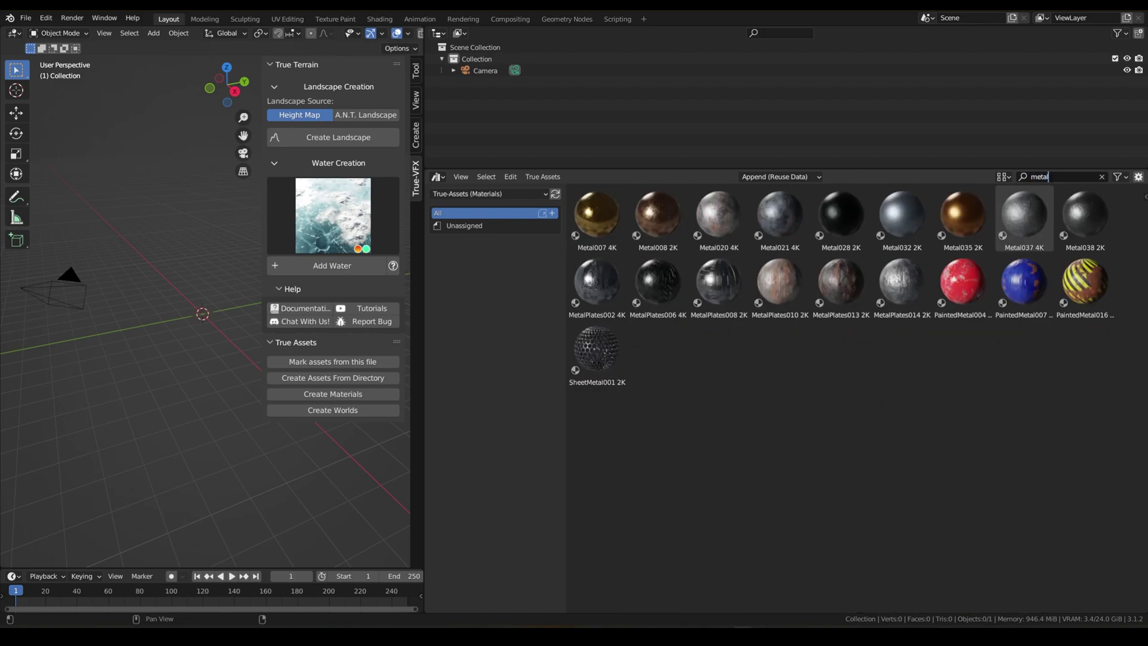
pyautogui.press('Return')
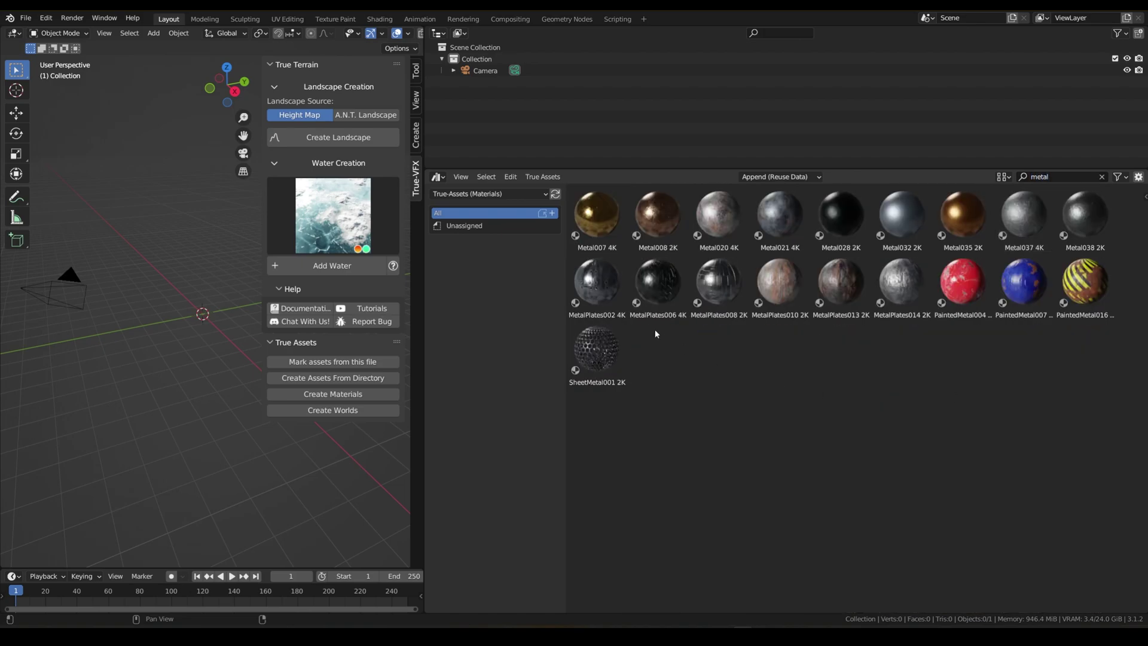
pyautogui.click(597, 348)
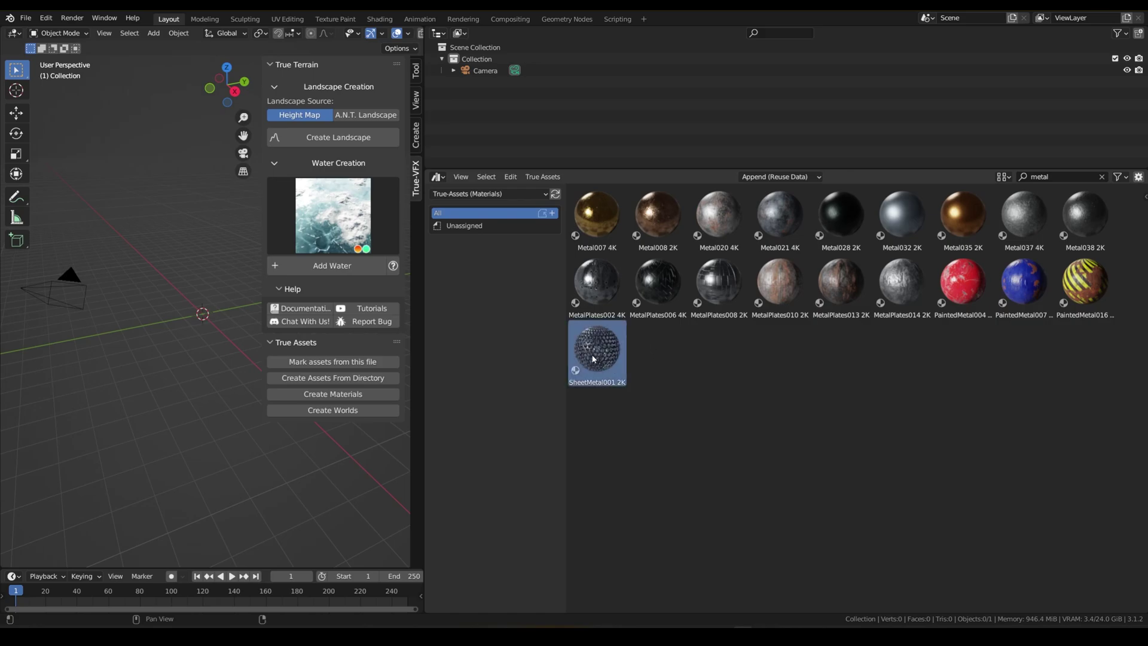
pyautogui.keyDown('shift'); pyautogui.click(590, 214); pyautogui.keyUp('shift')
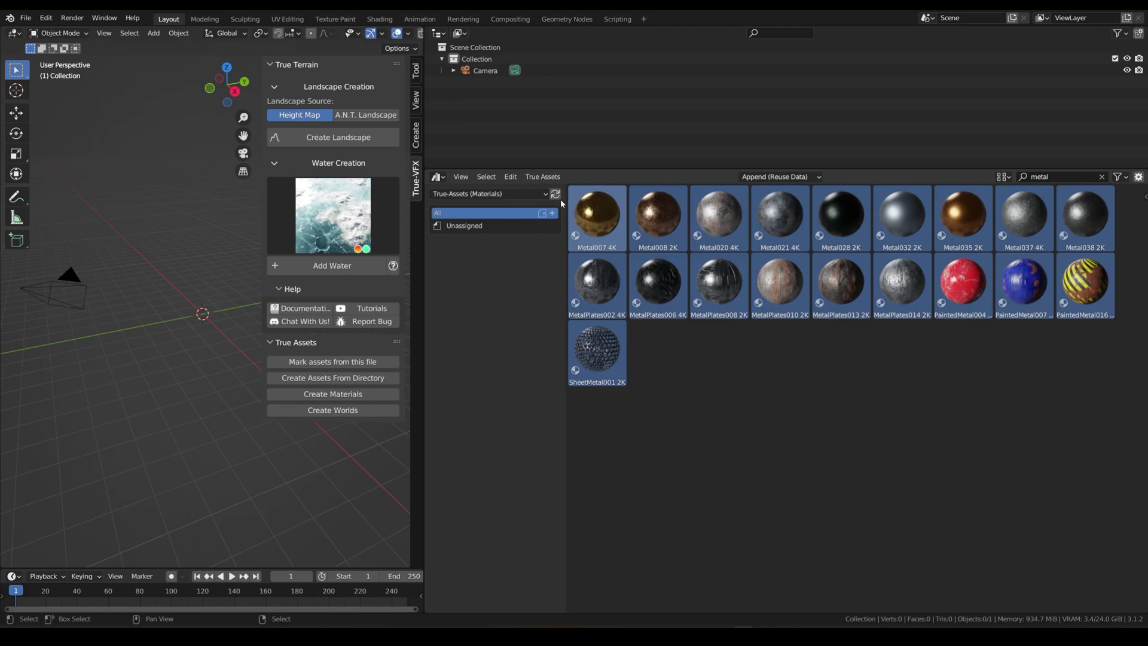
# Move the selected metal materials into a new 'Metal' catalog, then clear the 'metal' search.
pyautogui.click(548, 177)
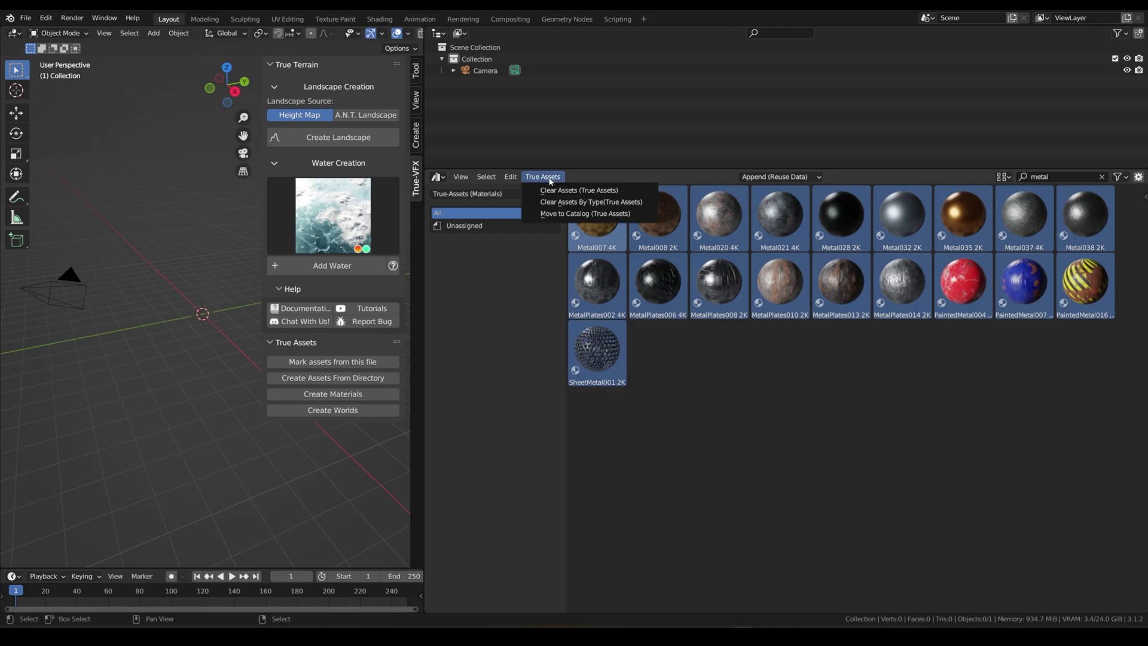
pyautogui.click(559, 215)
pyautogui.click(558, 233)
pyautogui.click(549, 253)
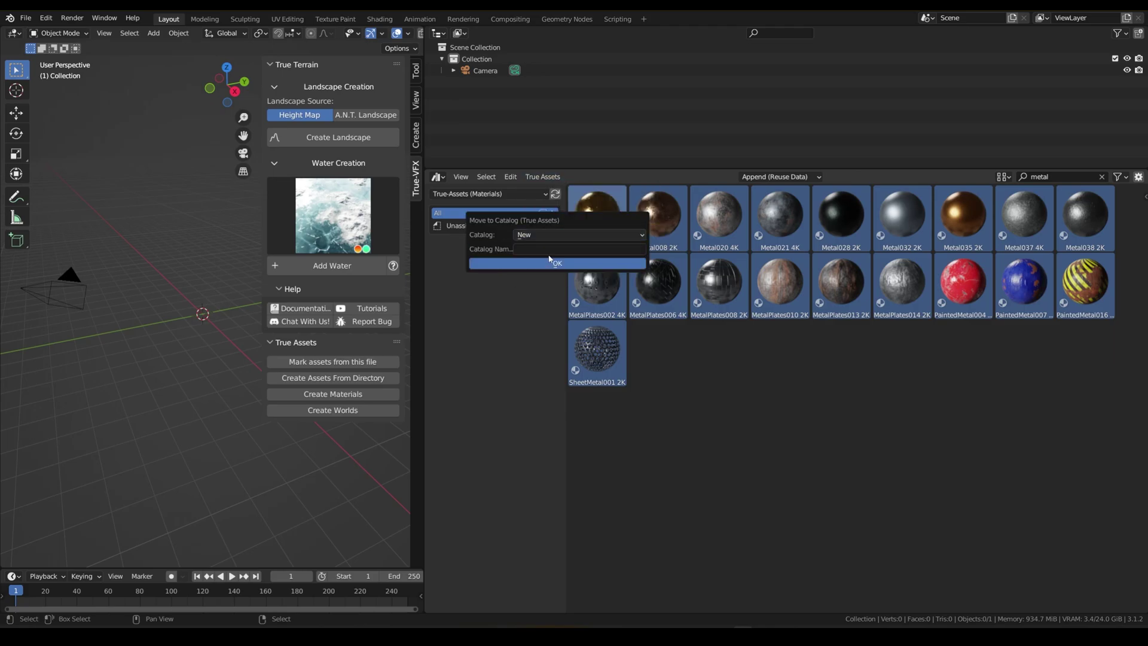
pyautogui.click(551, 249)
pyautogui.write('MEtal')
pyautogui.press('BackSpace')
pyautogui.press('BackSpace')
pyautogui.press('BackSpace')
pyautogui.press('BackSpace')
pyautogui.write('etal')
pyautogui.press('Return')
pyautogui.press('Return')
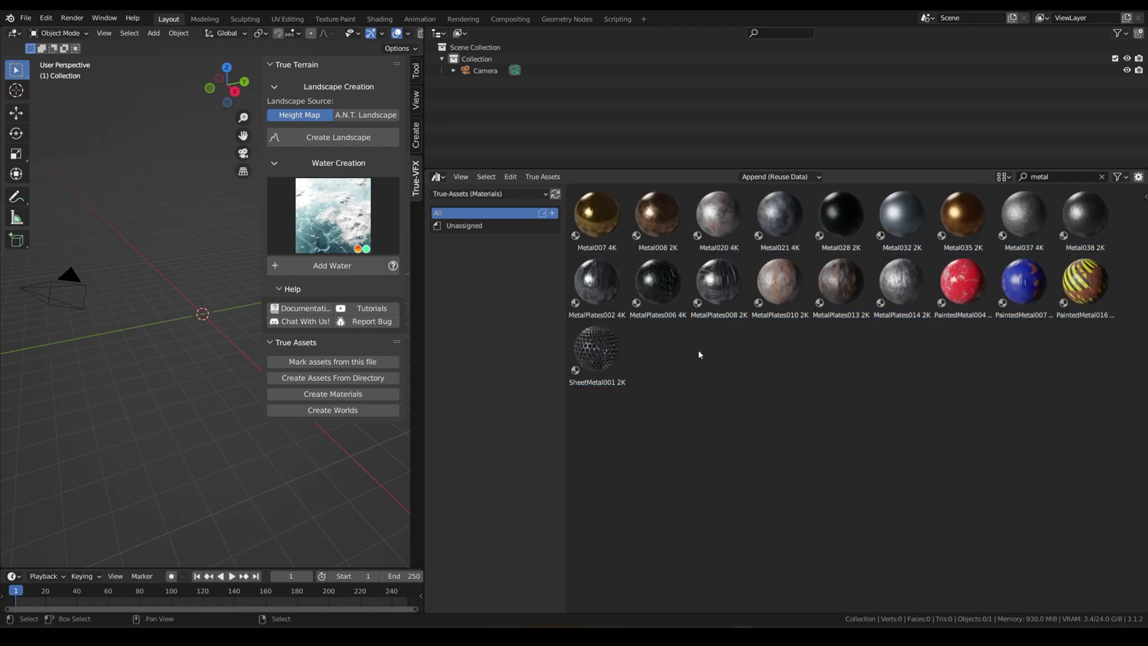
pyautogui.click(1099, 177)
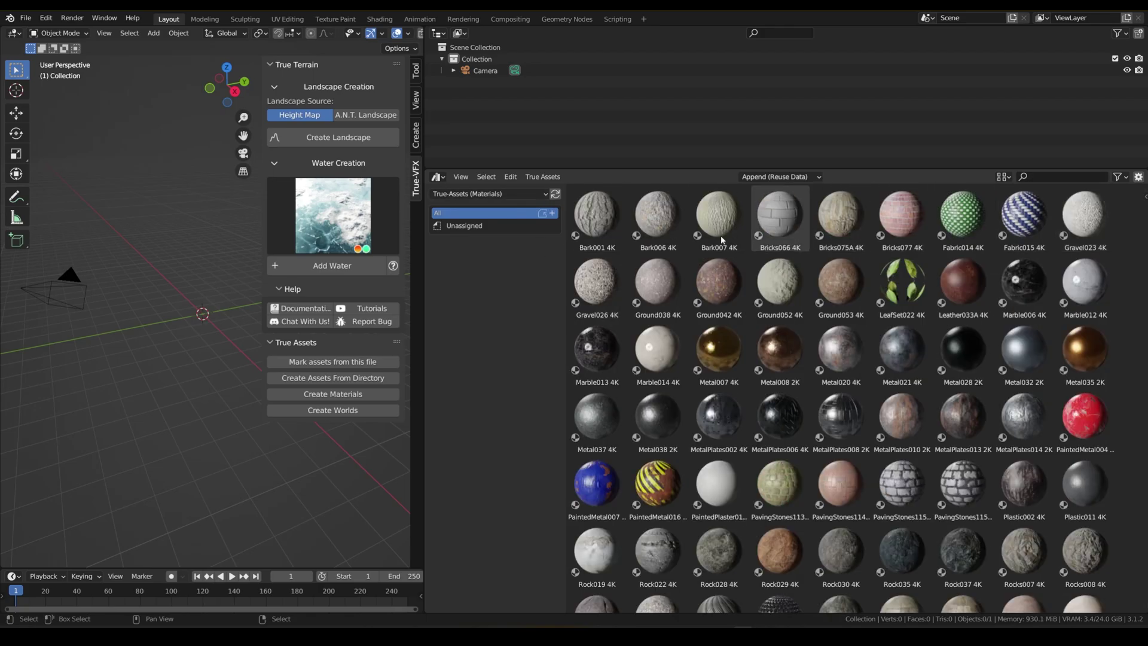
# Start a new General file without saving the current one.
pyautogui.click(26, 18)
pyautogui.moveTo(44, 30)
pyautogui.click(178, 35)
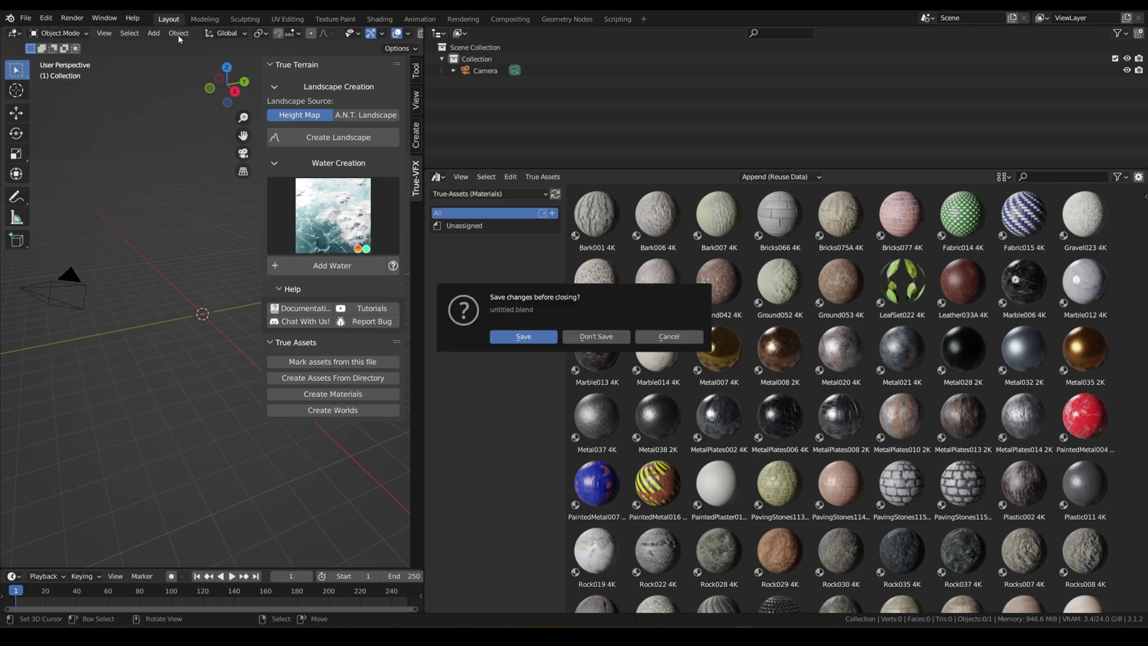
pyautogui.click(601, 337)
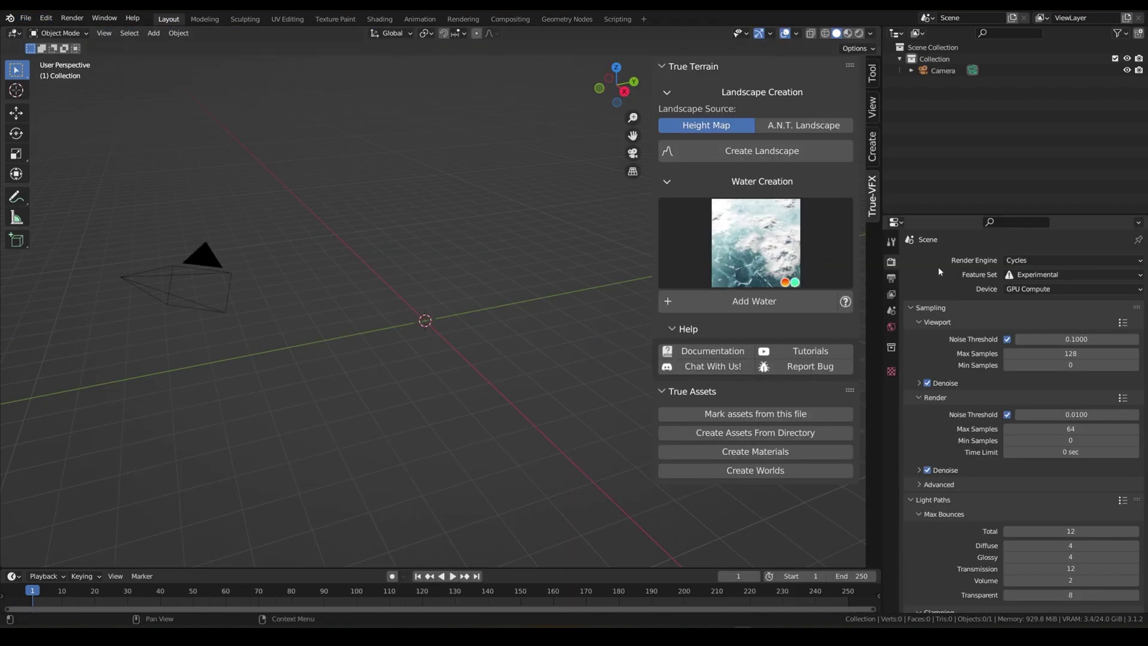
# Turn the Properties area into a wide Asset Browser showing True-Assets (Materials) > Metal.
pyautogui.click(894, 222)
pyautogui.click(876, 291)
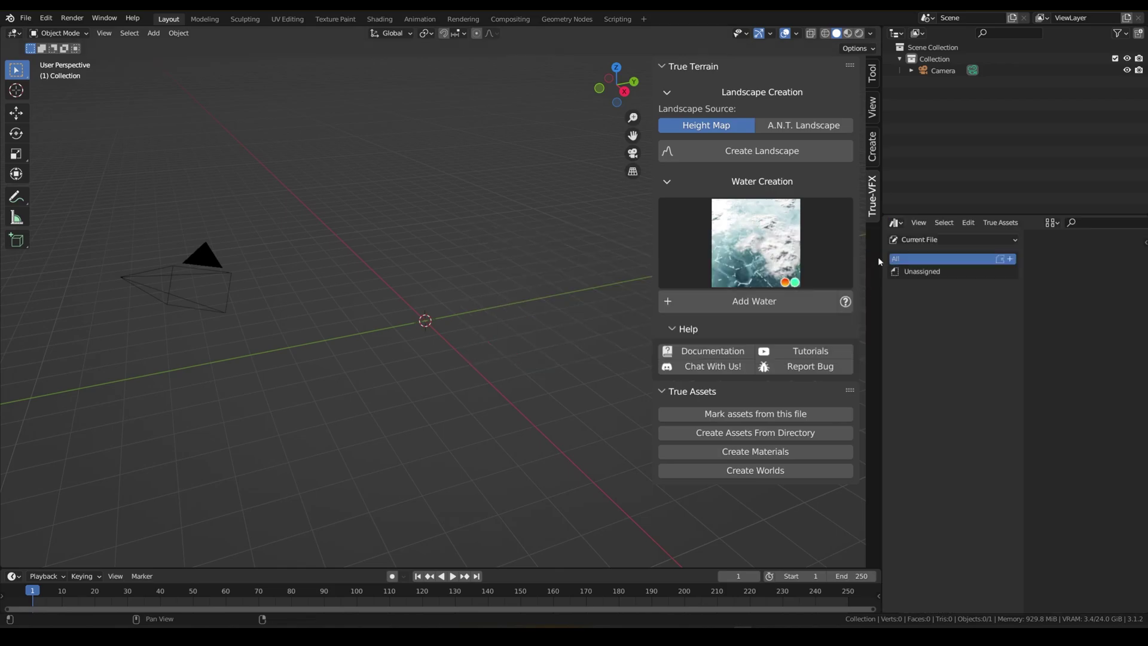
pyautogui.moveTo(880, 257); pyautogui.dragTo(396, 251)
pyautogui.click(461, 239)
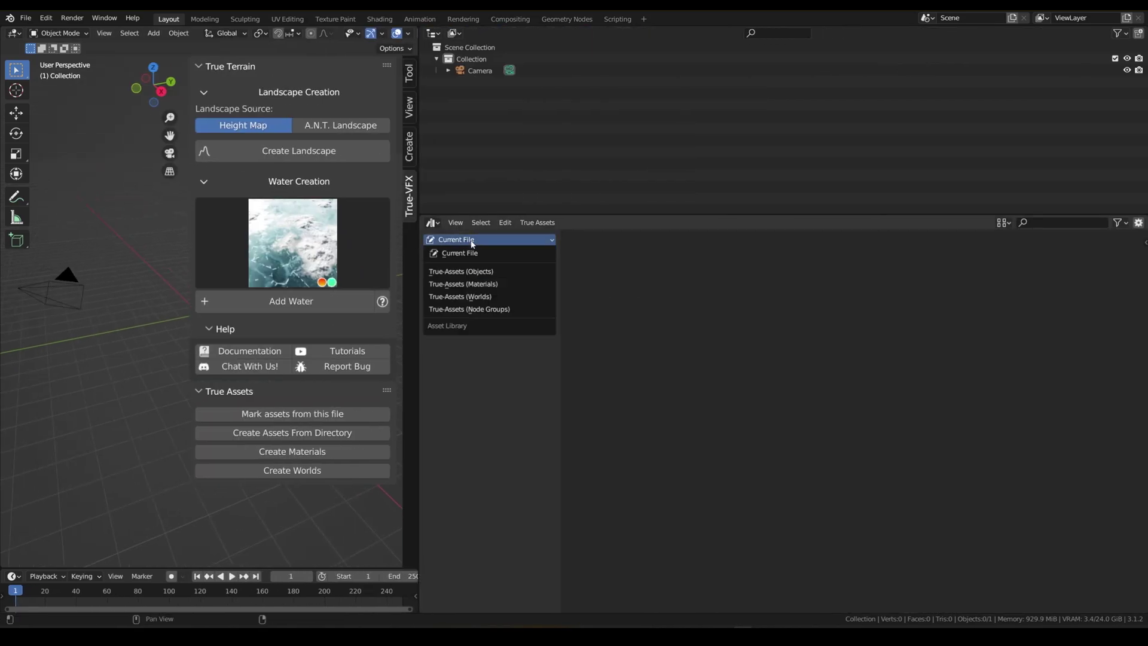
pyautogui.click(484, 284)
pyautogui.click(466, 273)
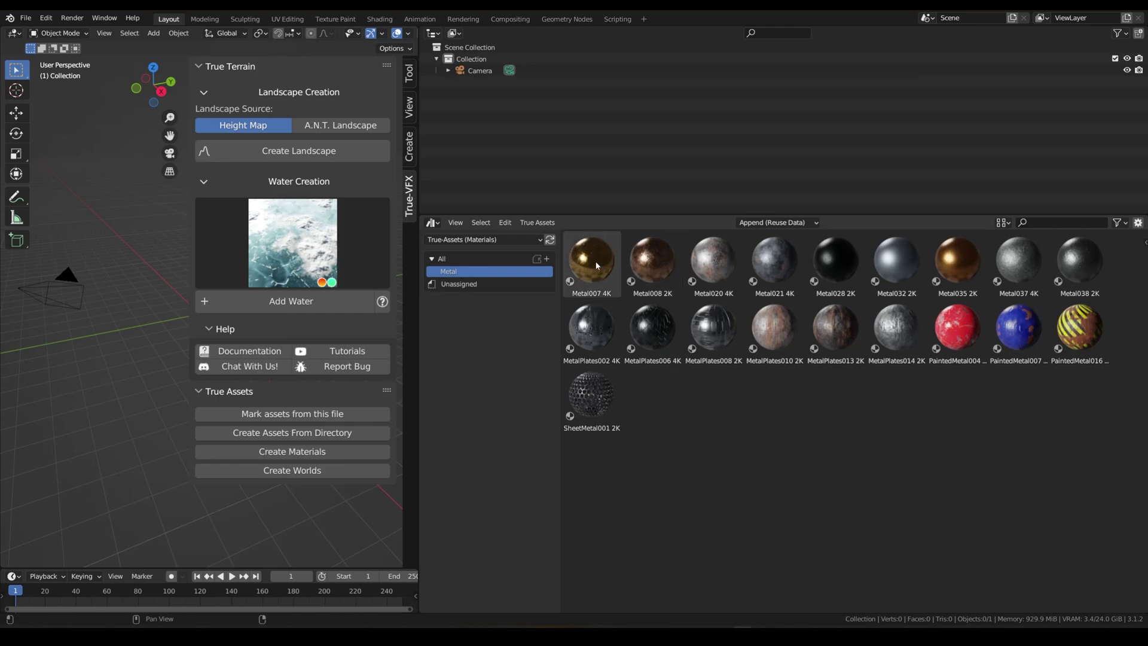
# Select the six MetalPlates materials, MetalPlates002 through MetalPlates014.
pyautogui.click(591, 395)
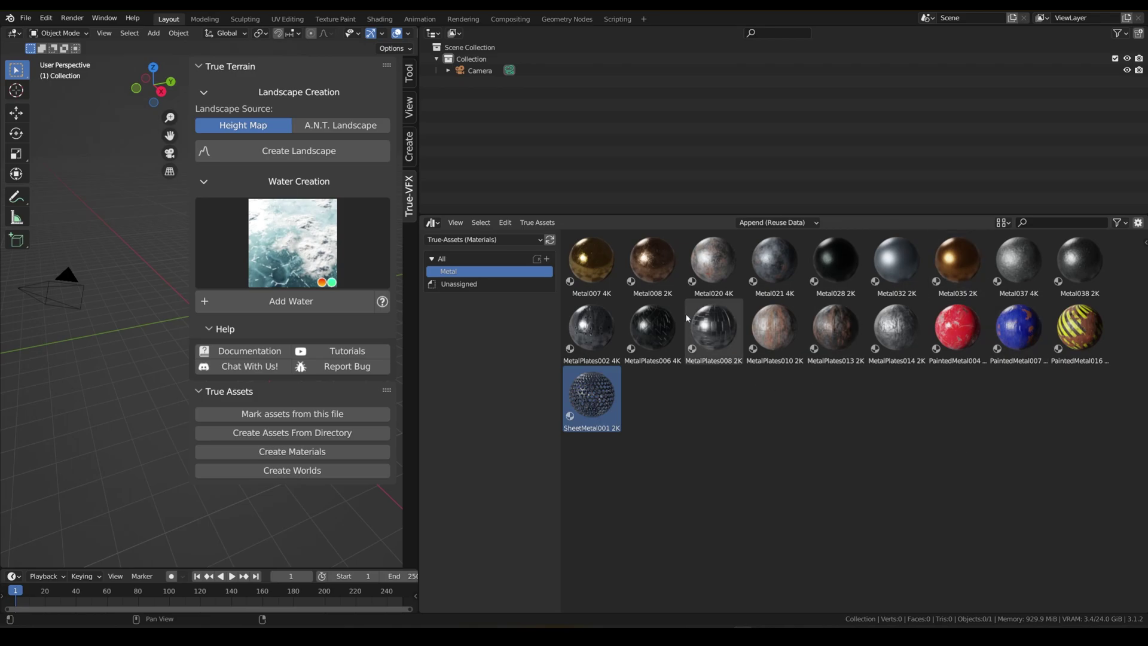
pyautogui.click(609, 325)
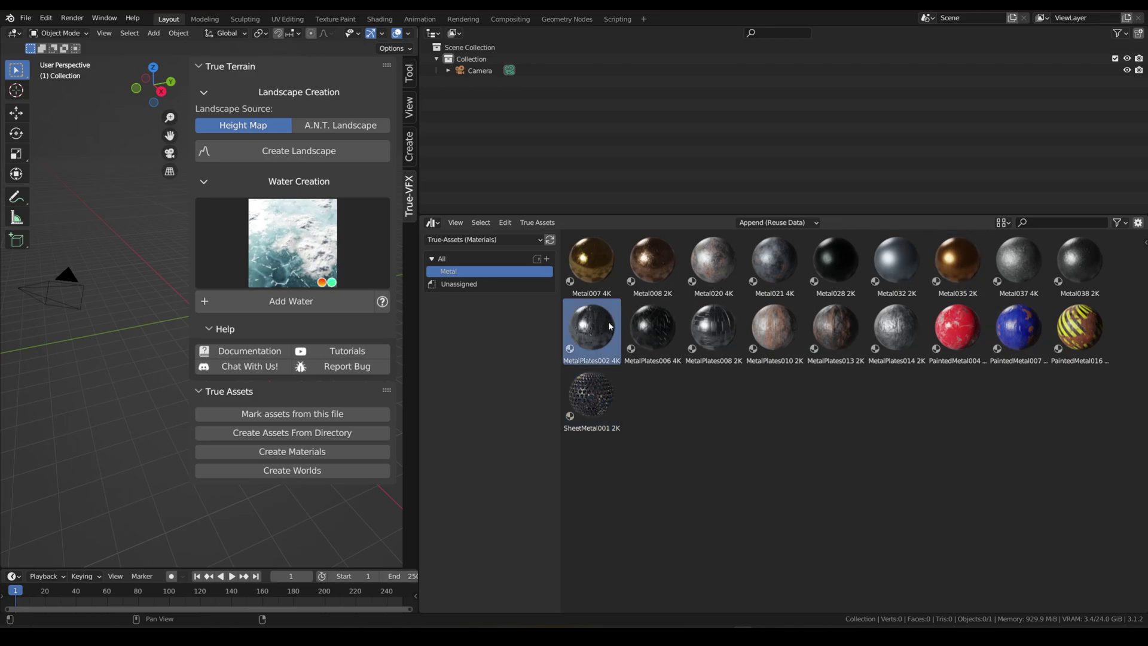
pyautogui.keyDown('shift'); pyautogui.click(716, 334); pyautogui.keyUp('shift')
pyautogui.keyDown('shift'); pyautogui.click(836, 330); pyautogui.keyUp('shift')
pyautogui.keyDown('shift'); pyautogui.click(900, 333); pyautogui.keyUp('shift')
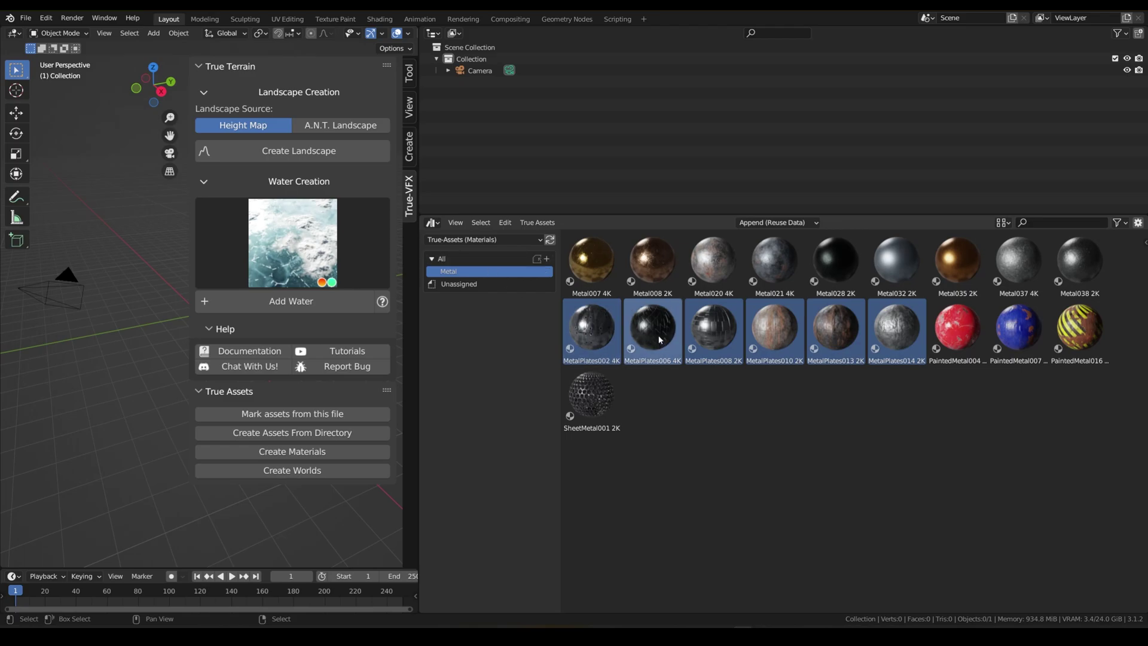
# Move the MetalPlates into a new 'Metal/Panels' catalog and view the Panels catalog.
pyautogui.click(537, 223)
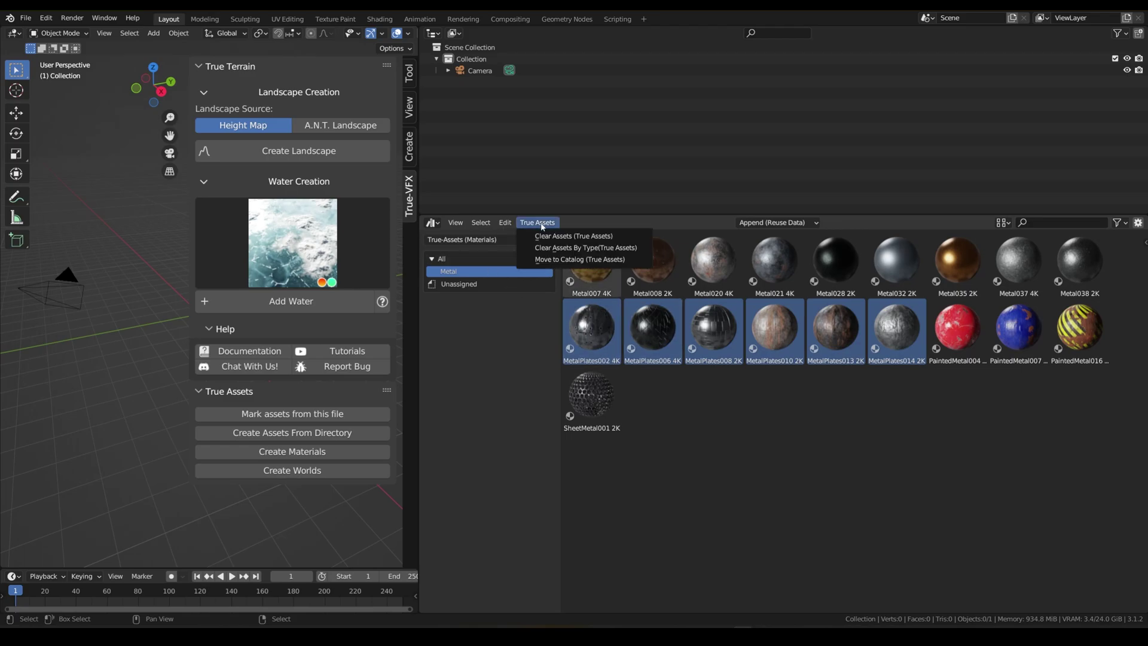
pyautogui.click(558, 259)
pyautogui.click(559, 279)
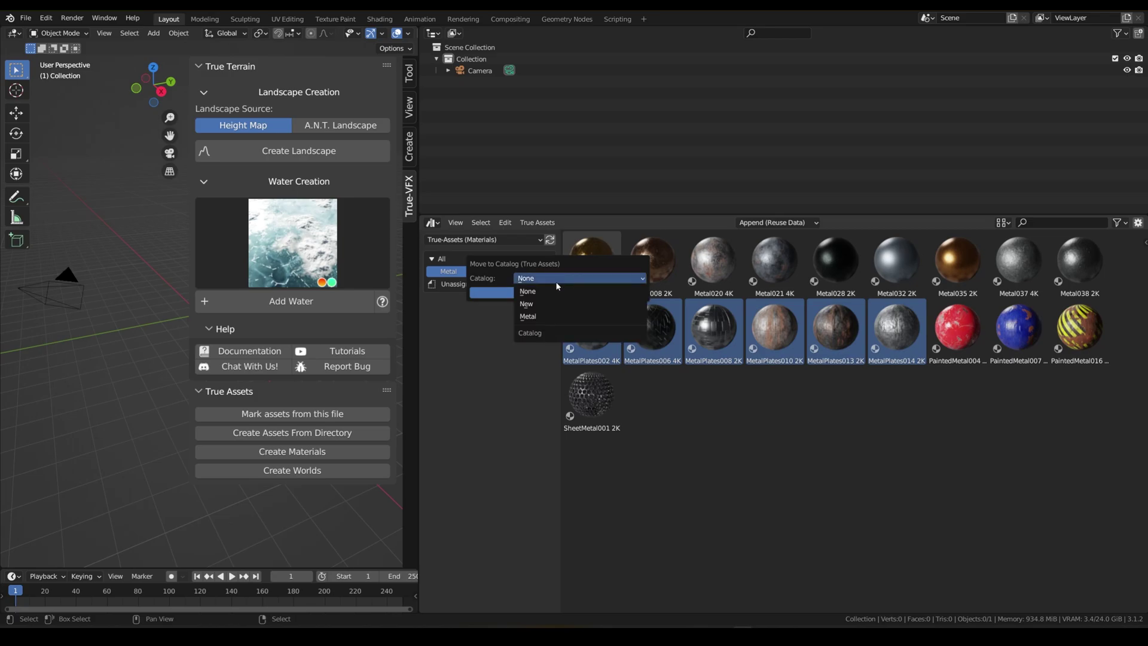
pyautogui.click(605, 304)
pyautogui.write('Metal')
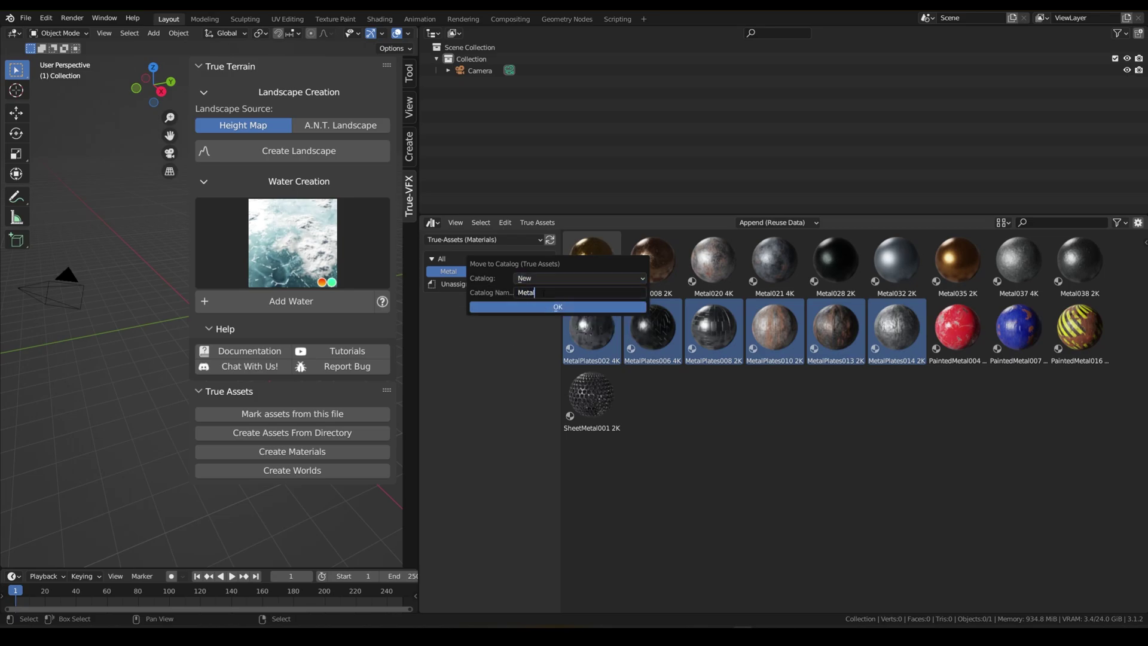
pyautogui.moveTo(596, 266); pyautogui.dragTo(757, 349)
pyautogui.click(735, 377)
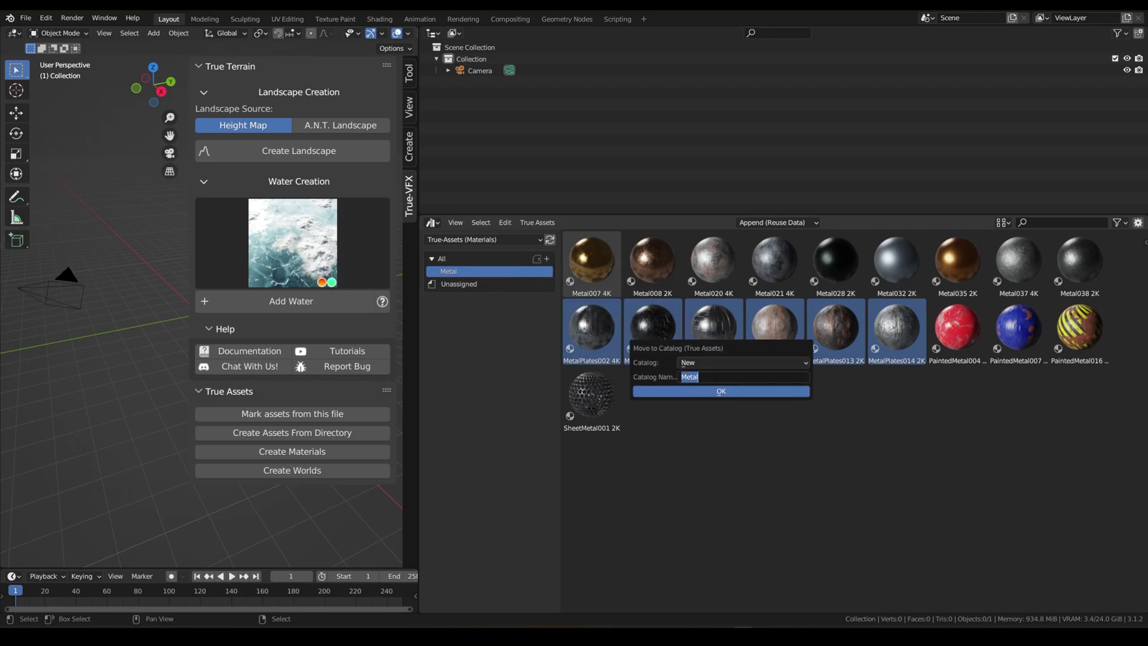
pyautogui.click(697, 377)
pyautogui.write('/Panels')
pyautogui.press('Return')
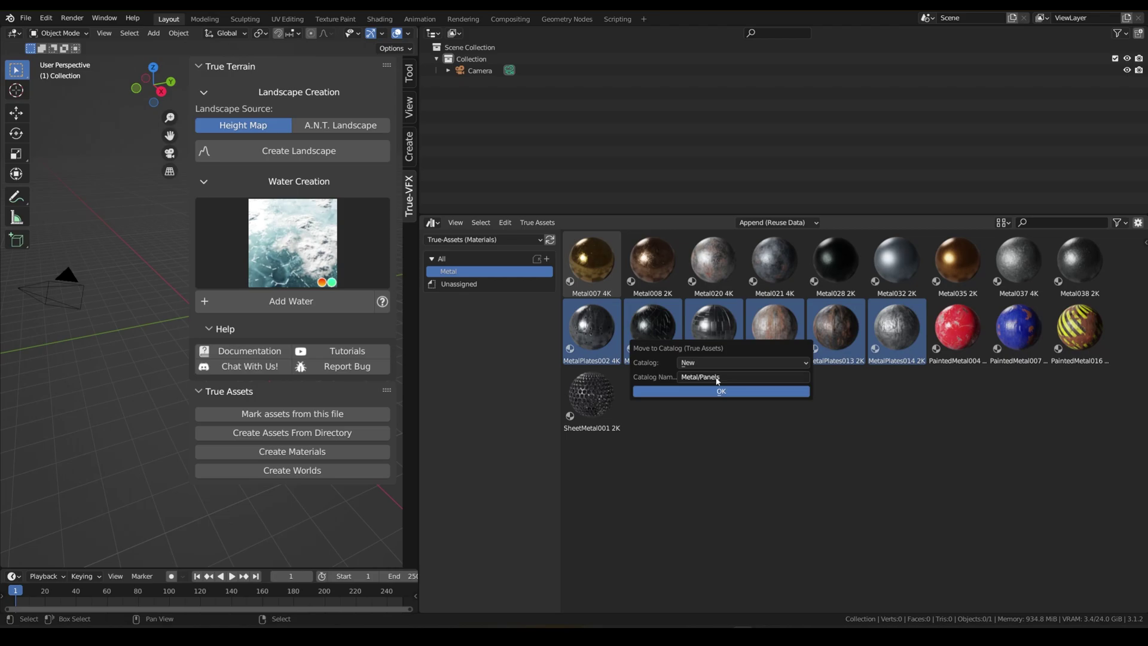
pyautogui.press('Return')
pyautogui.click(442, 272)
pyautogui.click(470, 284)
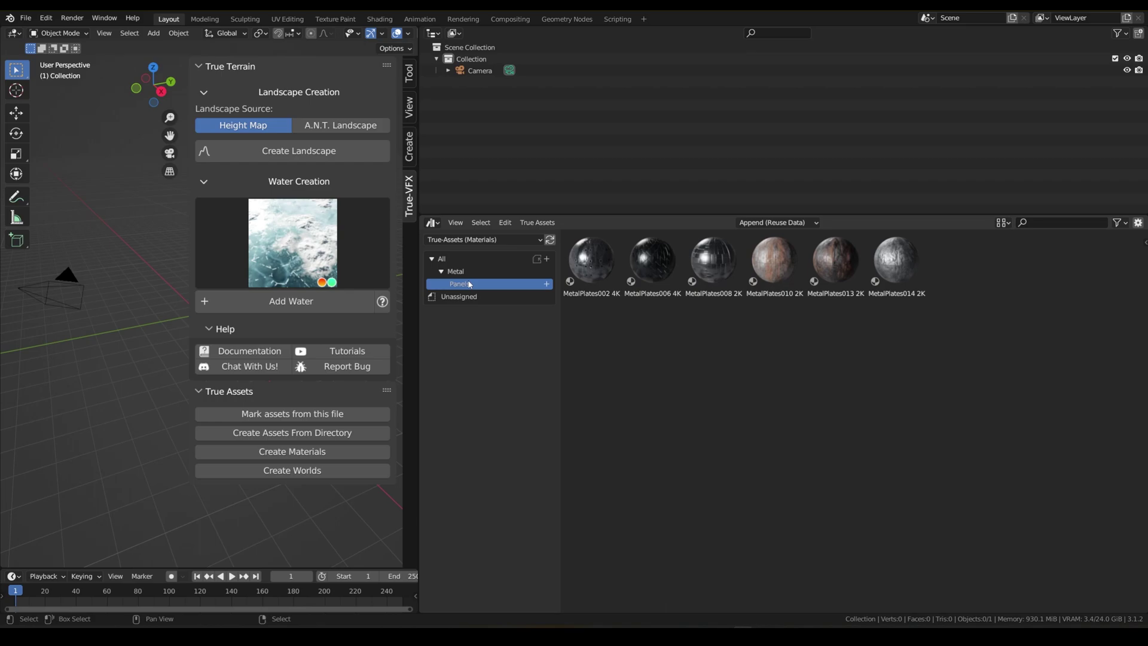
# Select the nine plain Metal materials, Metal007 through Metal038, in the Metal catalog.
pyautogui.click(455, 271)
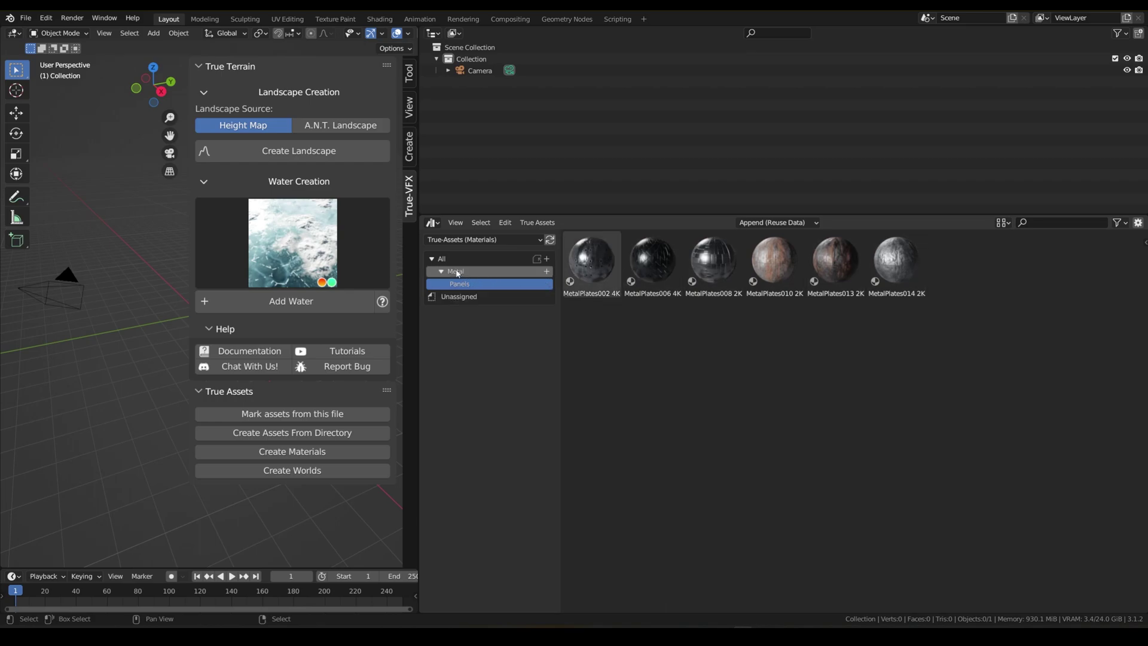
pyautogui.click(616, 263)
pyautogui.keyDown('shift'); pyautogui.click(654, 263); pyautogui.keyUp('shift')
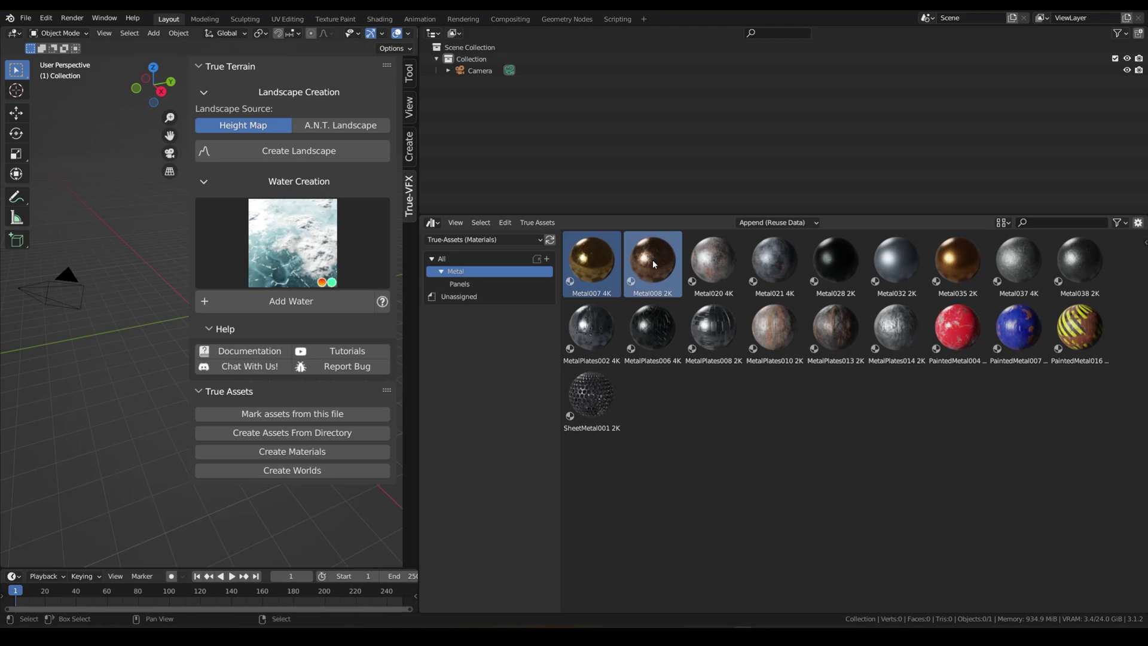
pyautogui.keyDown('shift'); pyautogui.click(777, 260); pyautogui.keyUp('shift')
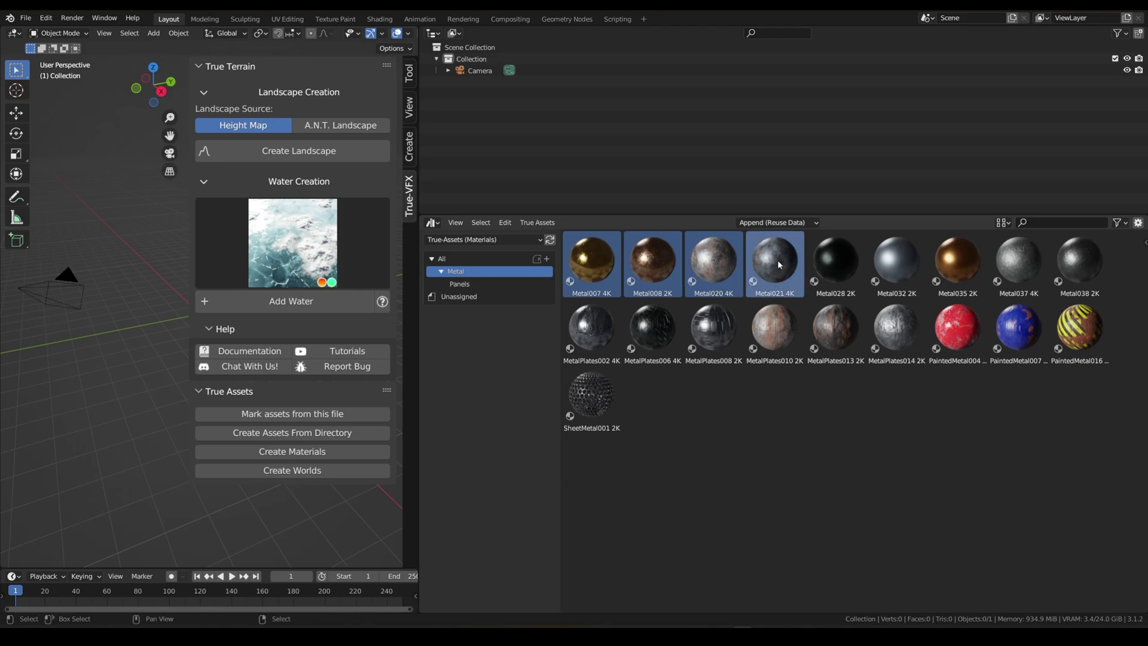
pyautogui.keyDown('shift'); pyautogui.click(1019, 263); pyautogui.keyUp('shift')
pyautogui.keyDown('shift'); pyautogui.click(1080, 263); pyautogui.keyUp('shift')
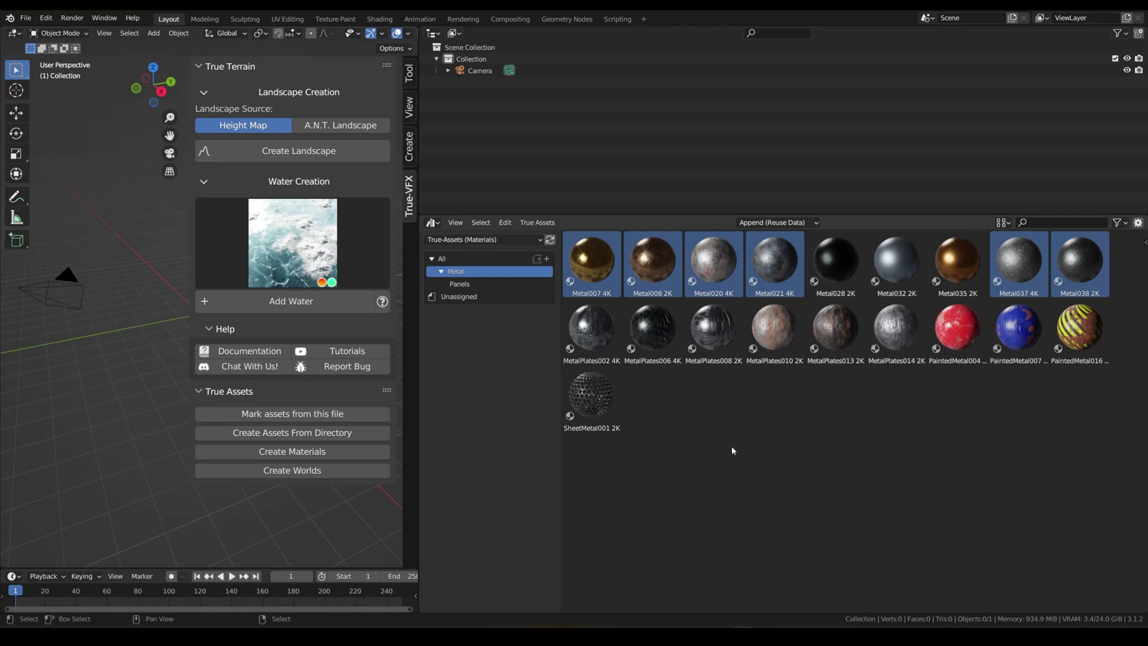
pyautogui.keyDown('shift'); pyautogui.click(938, 266); pyautogui.keyUp('shift')
pyautogui.keyDown('shift'); pyautogui.click(899, 264); pyautogui.keyUp('shift')
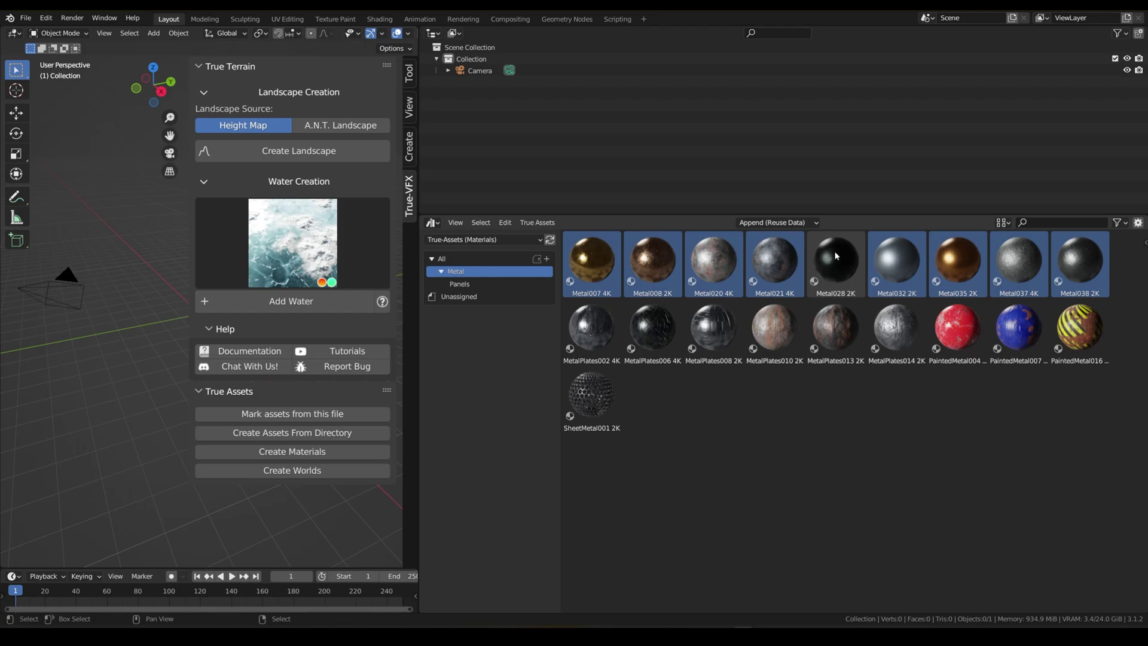
pyautogui.keyDown('shift'); pyautogui.click(837, 259); pyautogui.keyUp('shift')
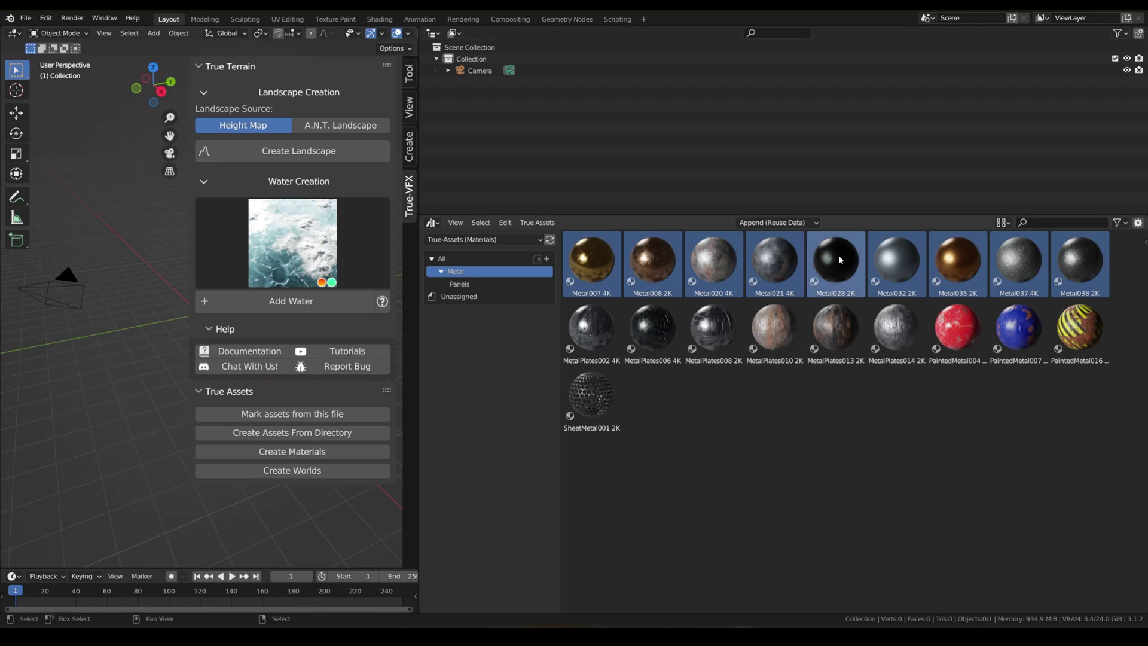
# Move the selected metals into a new 'Metal/Raw' catalog and check its contents.
pyautogui.click(540, 222)
pyautogui.click(555, 259)
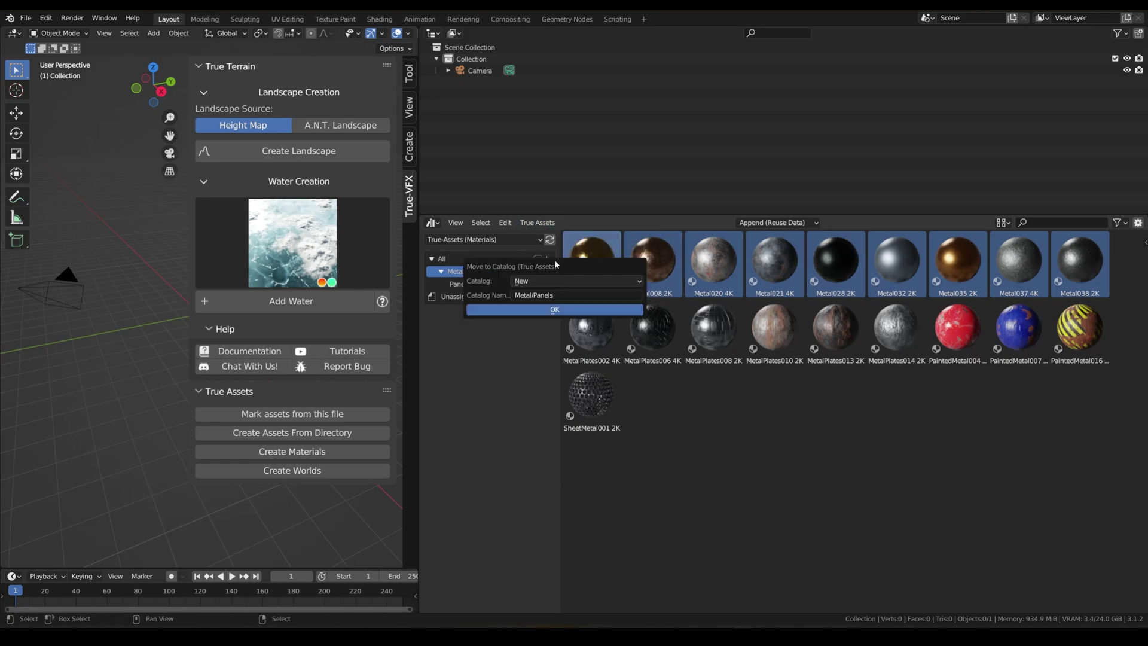
pyautogui.click(558, 293)
pyautogui.moveTo(570, 261); pyautogui.dragTo(773, 307)
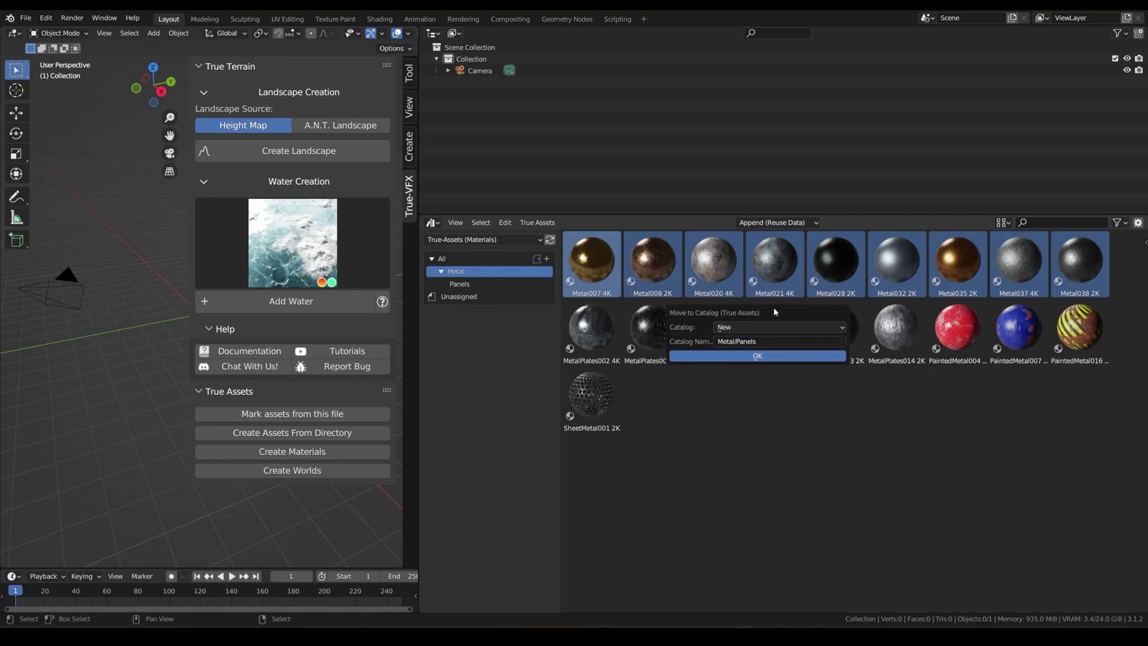
pyautogui.press('BackSpace')
pyautogui.press('BackSpace')
pyautogui.press('BackSpace')
pyautogui.press('BackSpace')
pyautogui.press('BackSpace')
pyautogui.press('BackSpace')
pyautogui.write('Raw')
pyautogui.press('Return')
pyautogui.press('Return')
pyautogui.click(442, 271)
pyautogui.click(457, 295)
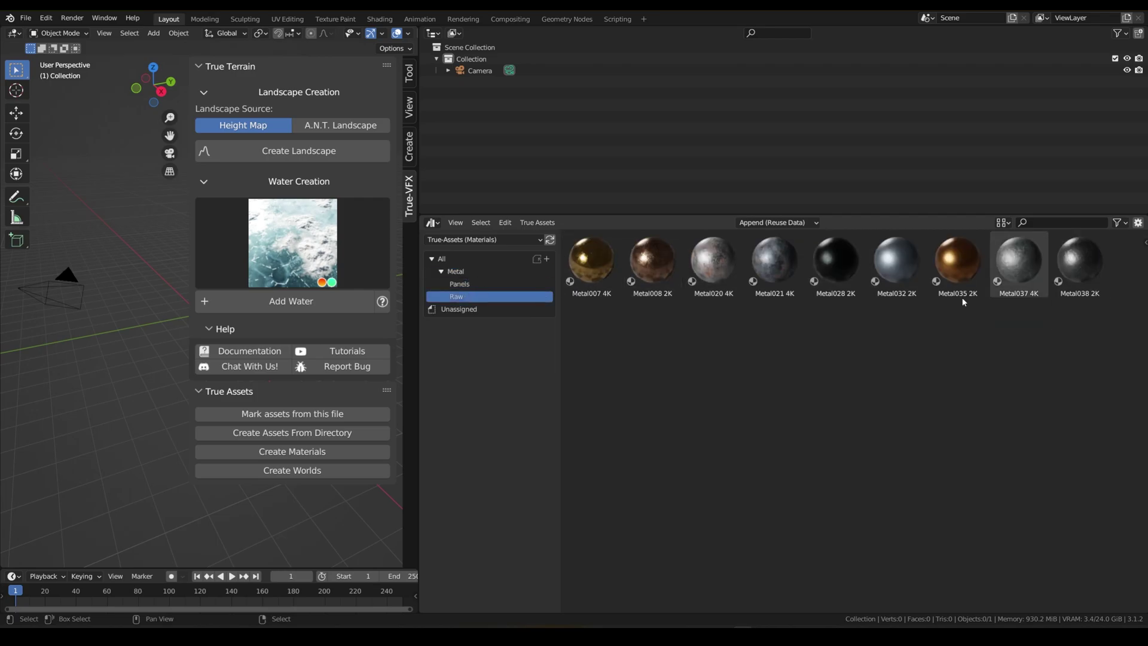
pyautogui.click(473, 273)
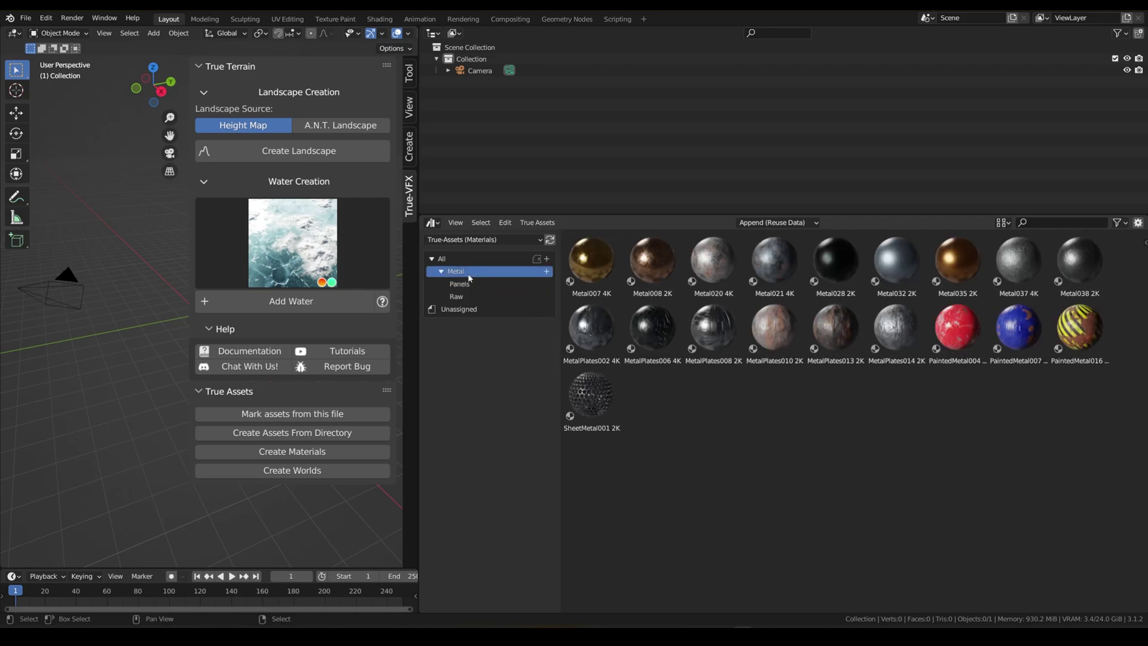
# Select the three PaintedMetal materials: PaintedMetal004, 007 and 016.
pyautogui.click(1079, 337)
pyautogui.keyDown('ctrl'); pyautogui.click(958, 327); pyautogui.keyUp('ctrl')
pyautogui.keyDown('shift'); pyautogui.click(1071, 338); pyautogui.keyUp('shift')
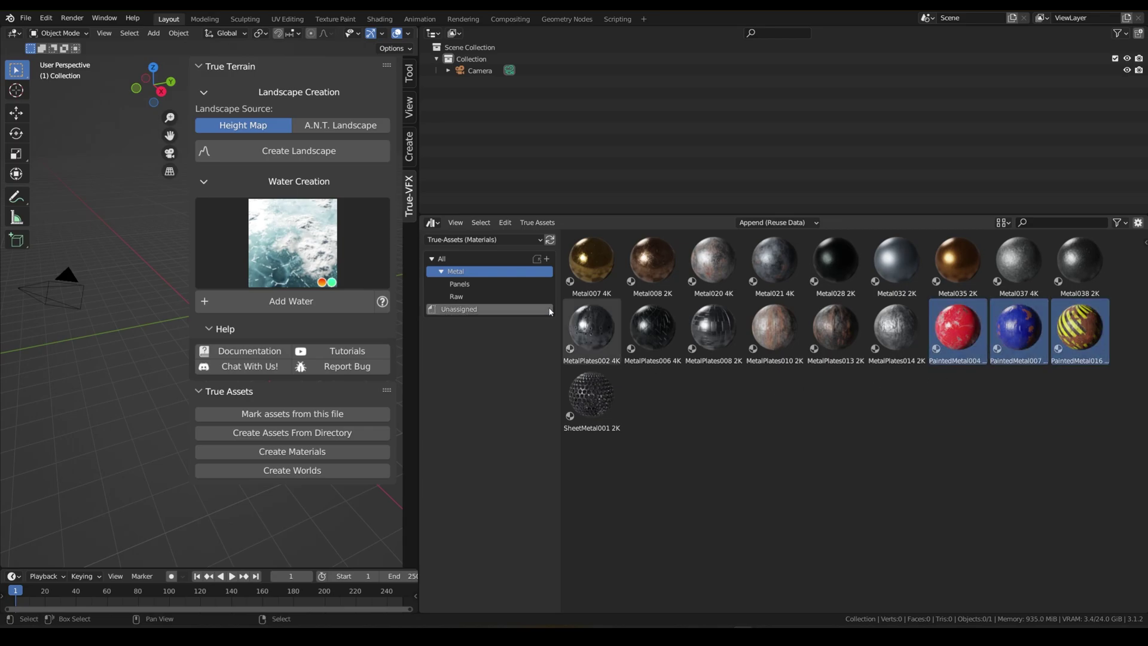
# Move the painted metals into a new 'Metal/Painted' catalog and view it.
pyautogui.click(549, 224)
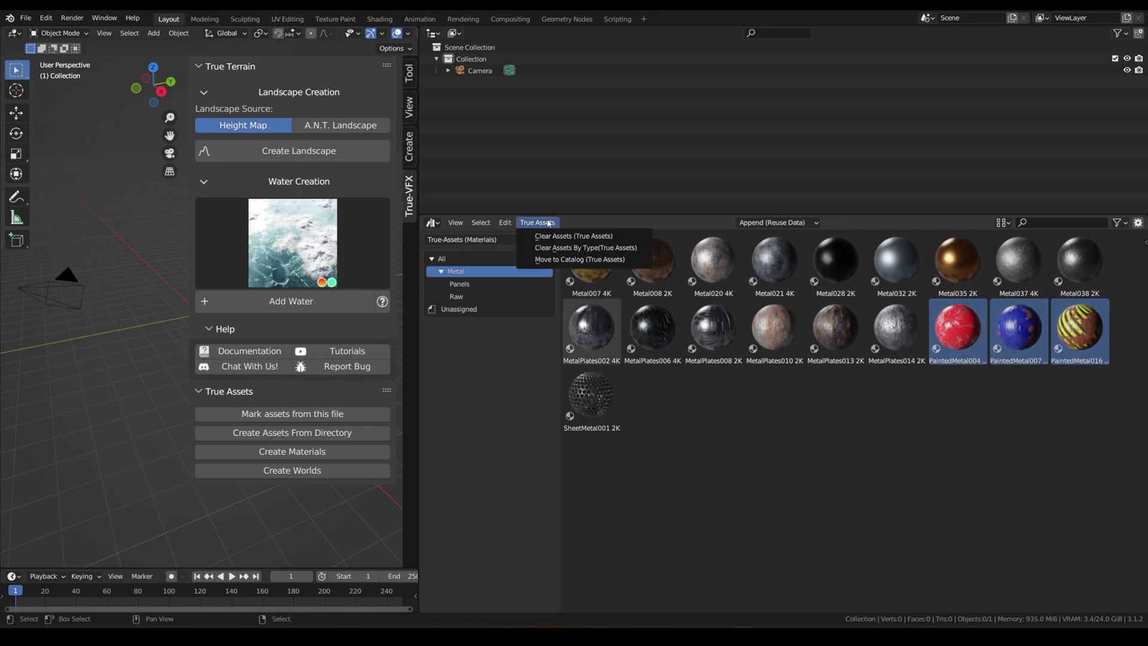
pyautogui.click(574, 247)
pyautogui.click(588, 291)
pyautogui.press('End')
pyautogui.press('BackSpace')
pyautogui.press('BackSpace')
pyautogui.press('BackSpace')
pyautogui.write('Painted')
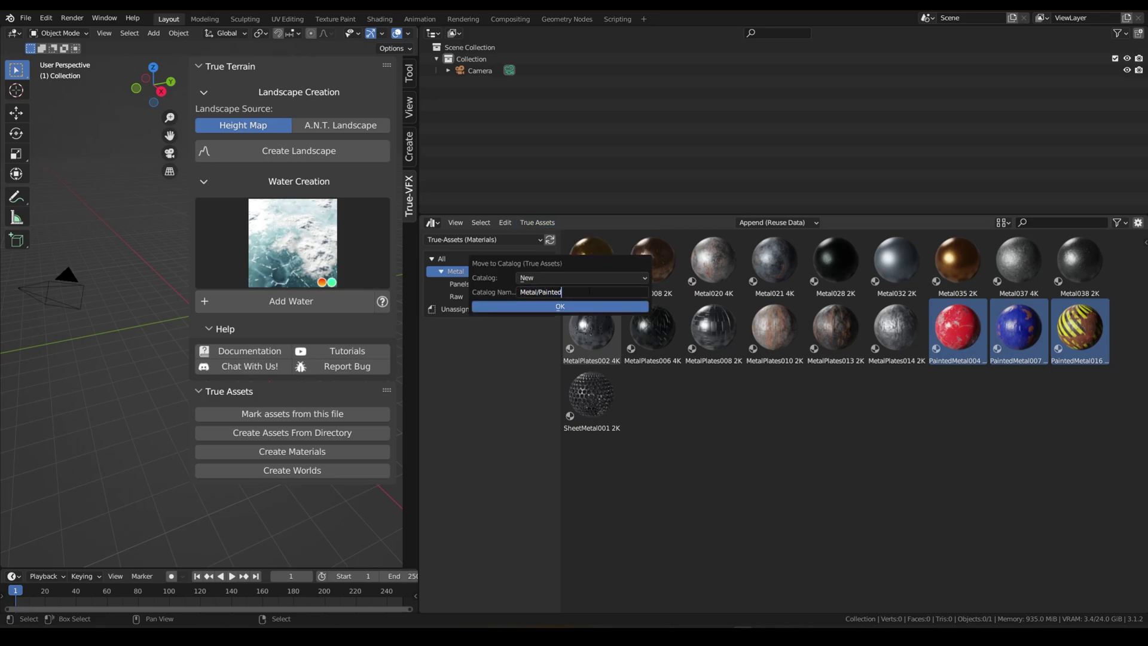
pyautogui.press('Return')
pyautogui.press('Return')
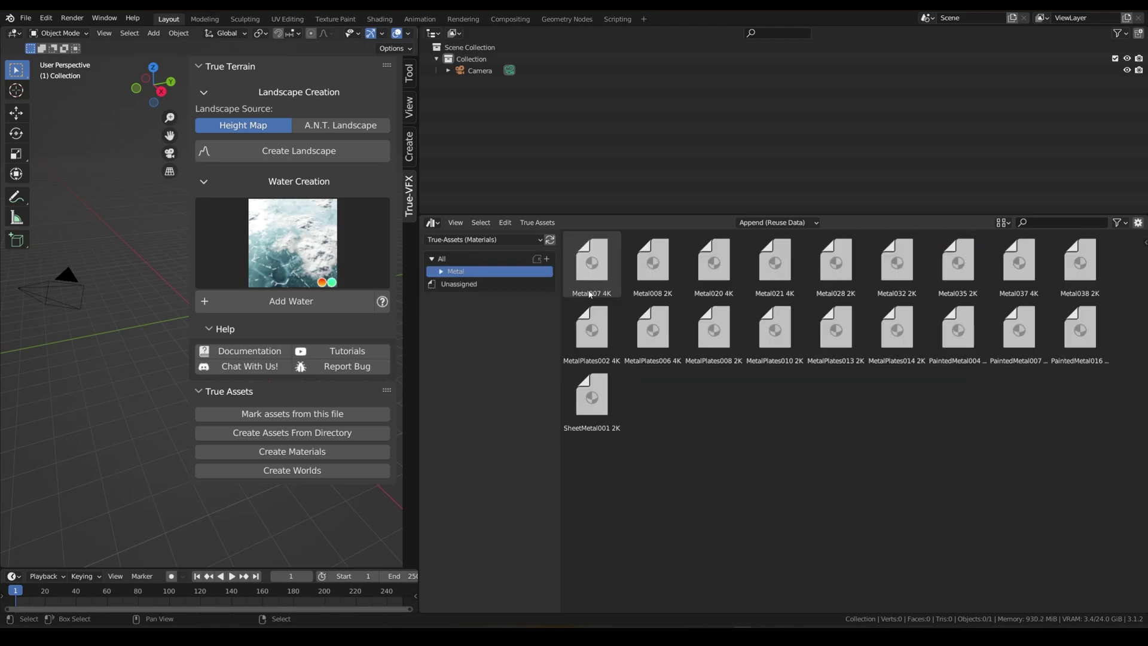
pyautogui.click(443, 271)
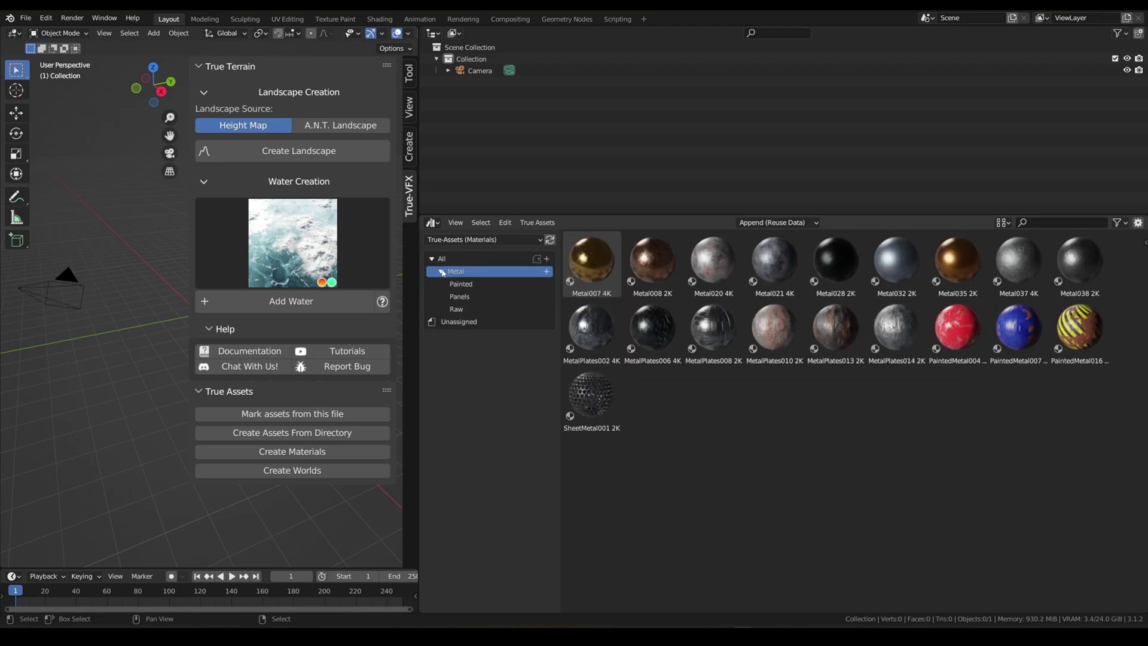
# Review the contents of the Painted, Panels and Raw subcatalogs and the whole Metal catalog.
pyautogui.click(465, 285)
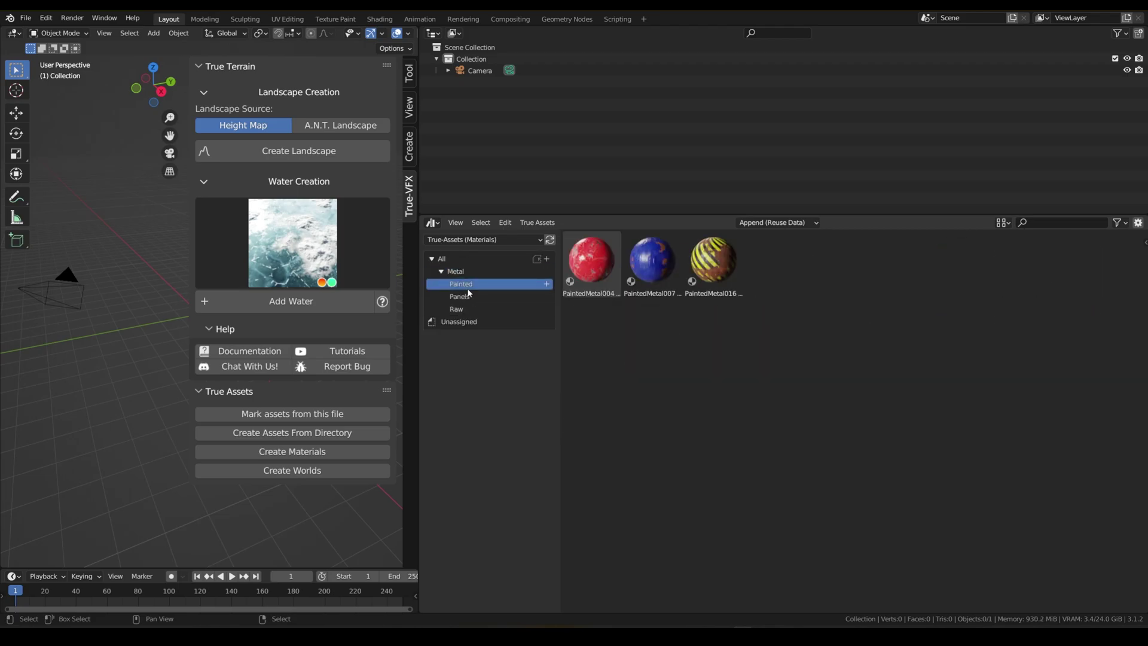
pyautogui.click(467, 297)
pyautogui.click(465, 309)
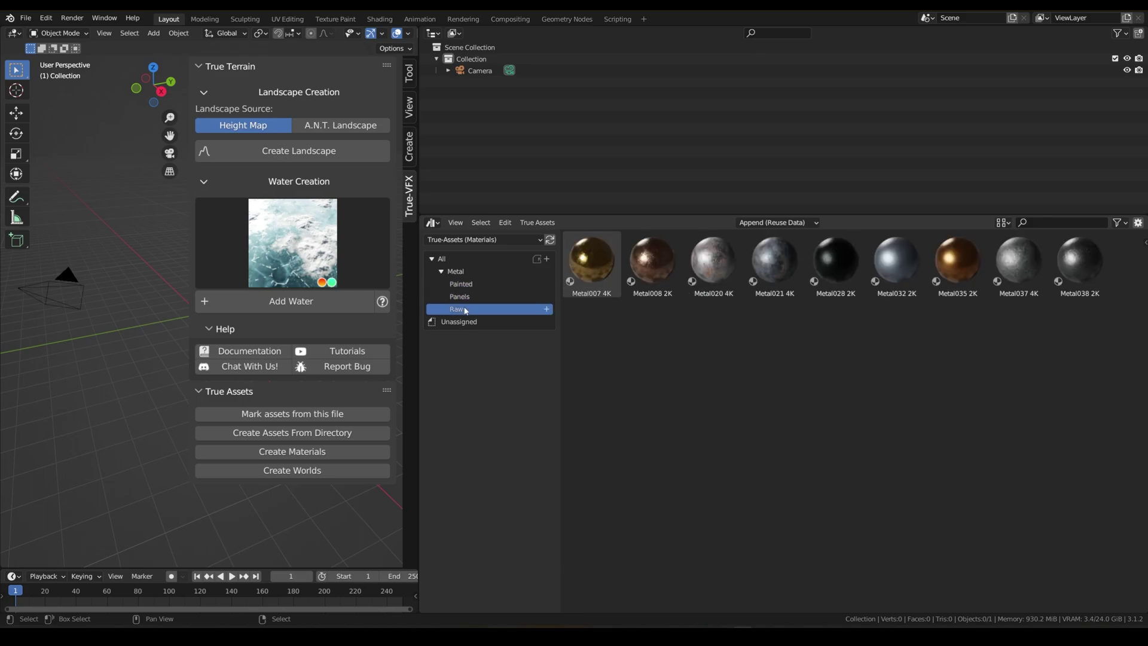
pyautogui.click(466, 273)
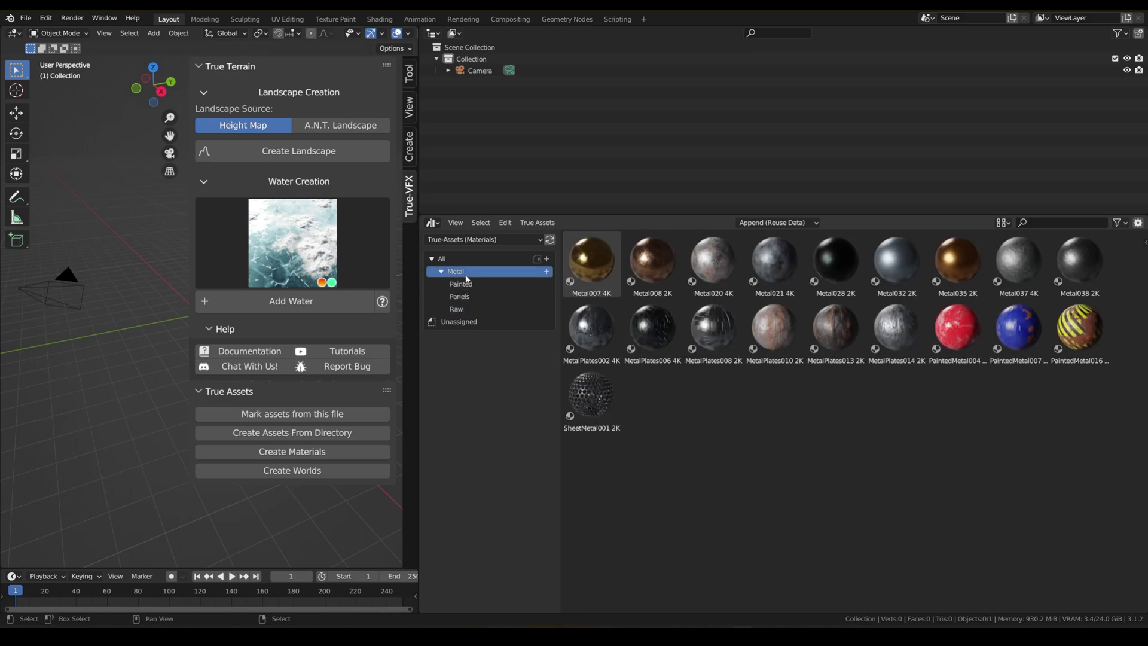
pyautogui.click(473, 296)
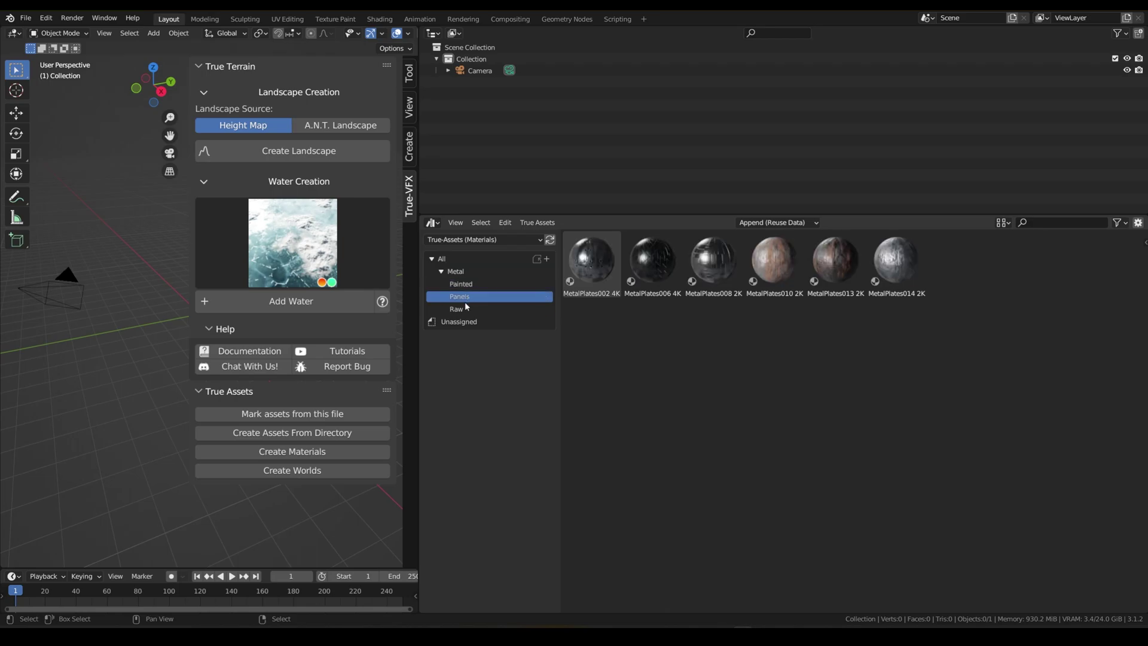
pyautogui.click(466, 308)
pyautogui.click(464, 296)
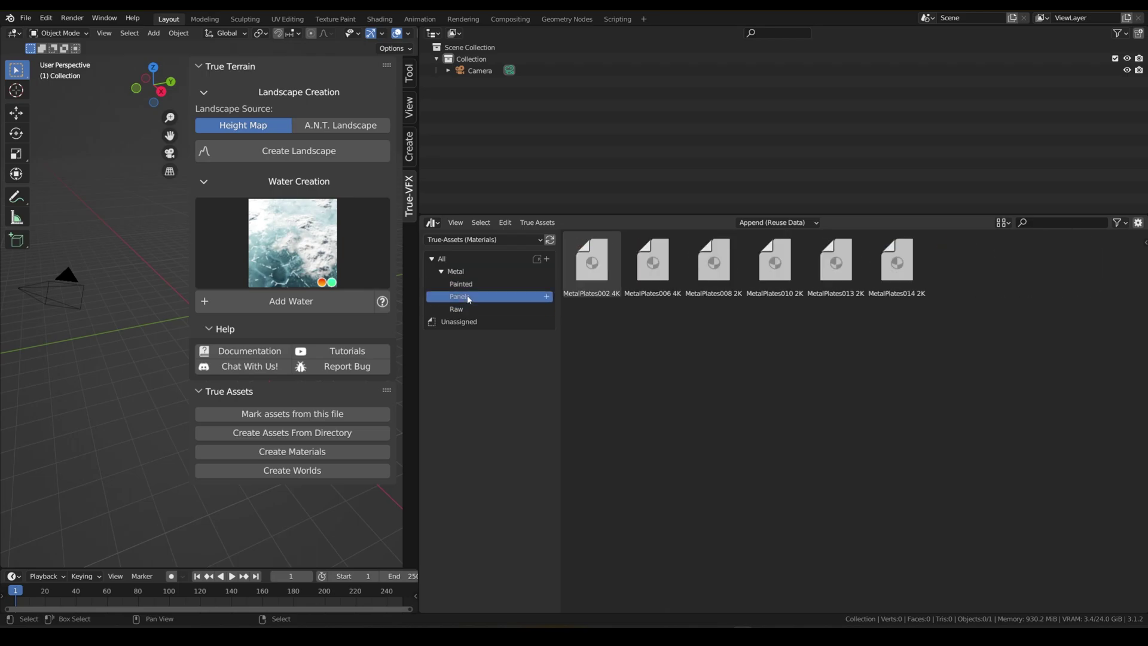
pyautogui.click(457, 272)
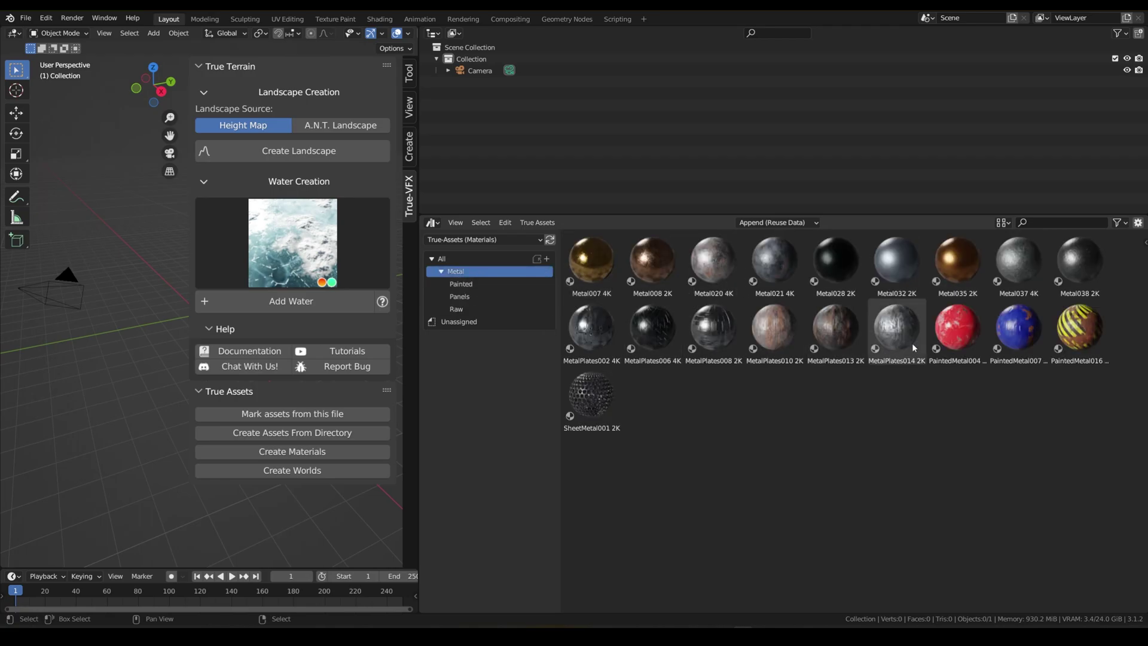
# Move SheetMetal001 into a new 'Metal/Alpha' catalog.
pyautogui.click(589, 395)
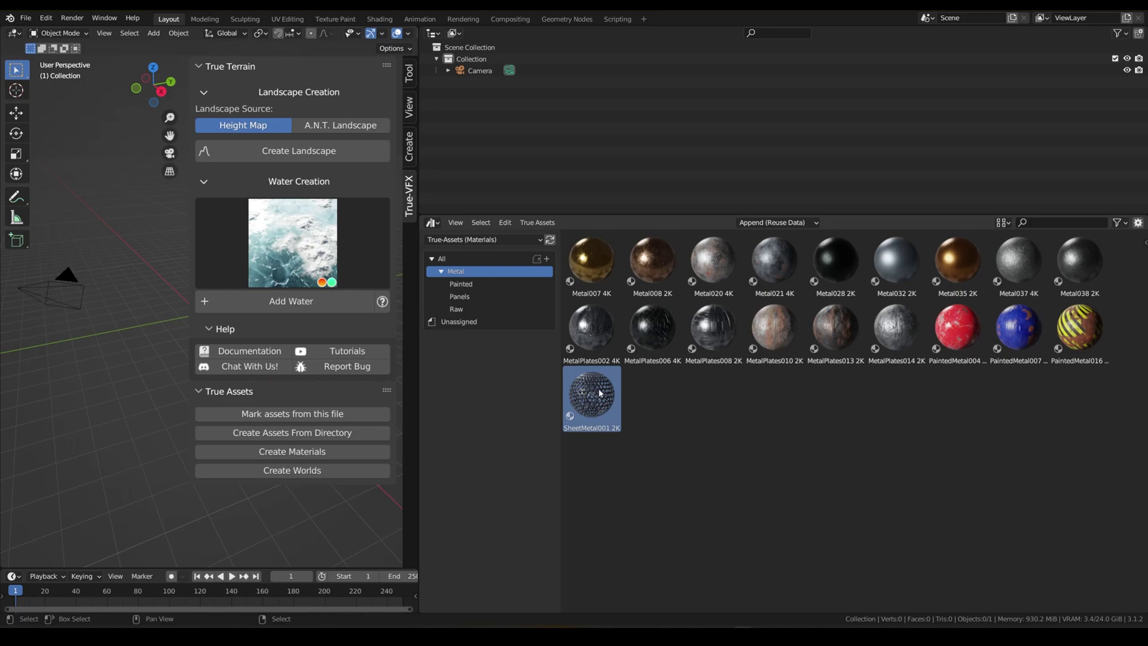
pyautogui.click(537, 222)
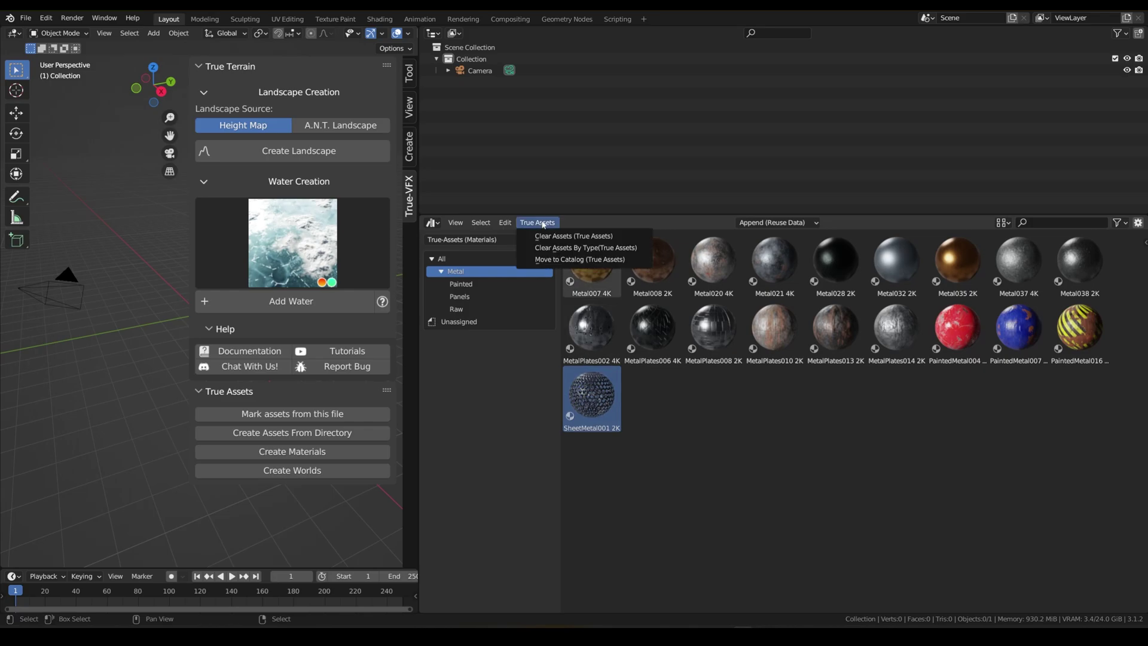
pyautogui.click(556, 257)
pyautogui.click(586, 293)
pyautogui.press('BackSpace')
pyautogui.press('BackSpace')
pyautogui.press('BackSpace')
pyautogui.press('BackSpace')
pyautogui.press('BackSpace')
pyautogui.press('BackSpace')
pyautogui.press('BackSpace')
pyautogui.write('Alpha')
pyautogui.press('Return')
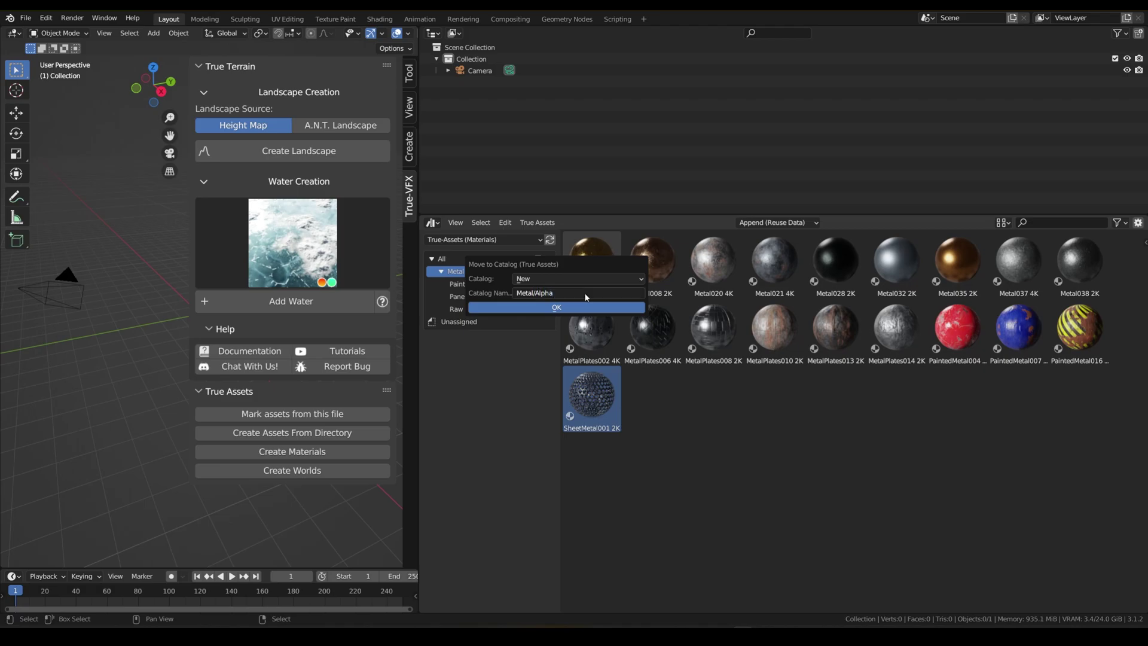
pyautogui.click(572, 306)
# Check the Metal subcatalogs, including Alpha, then show every material in the library.
pyautogui.click(442, 272)
pyautogui.click(456, 322)
pyautogui.click(461, 296)
pyautogui.click(463, 285)
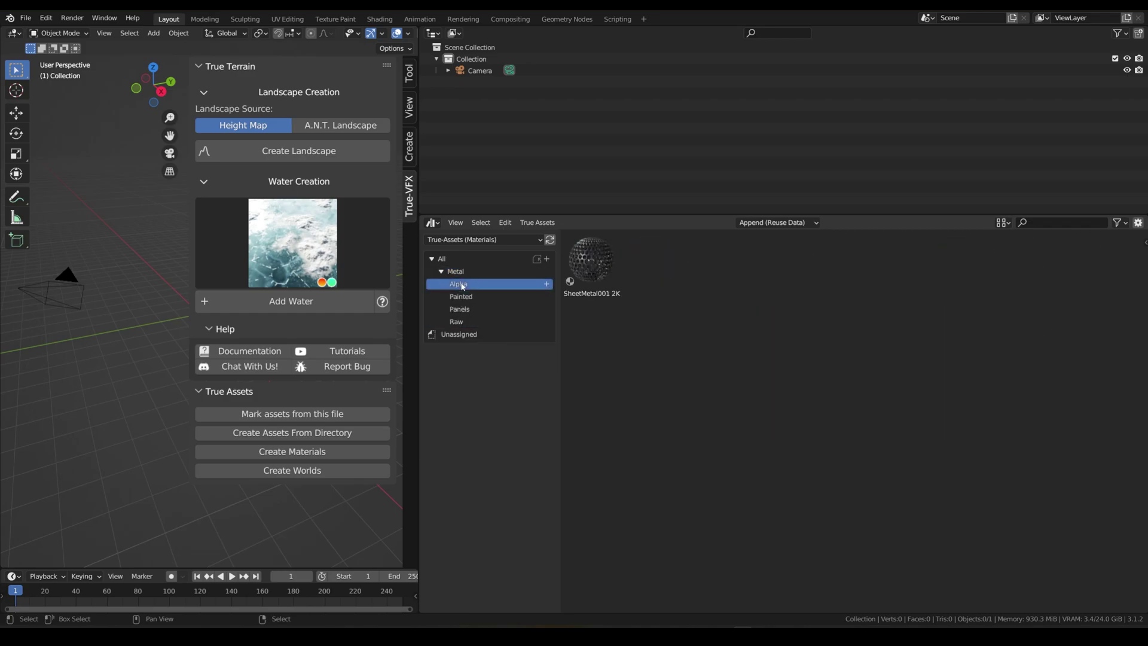
pyautogui.click(442, 259)
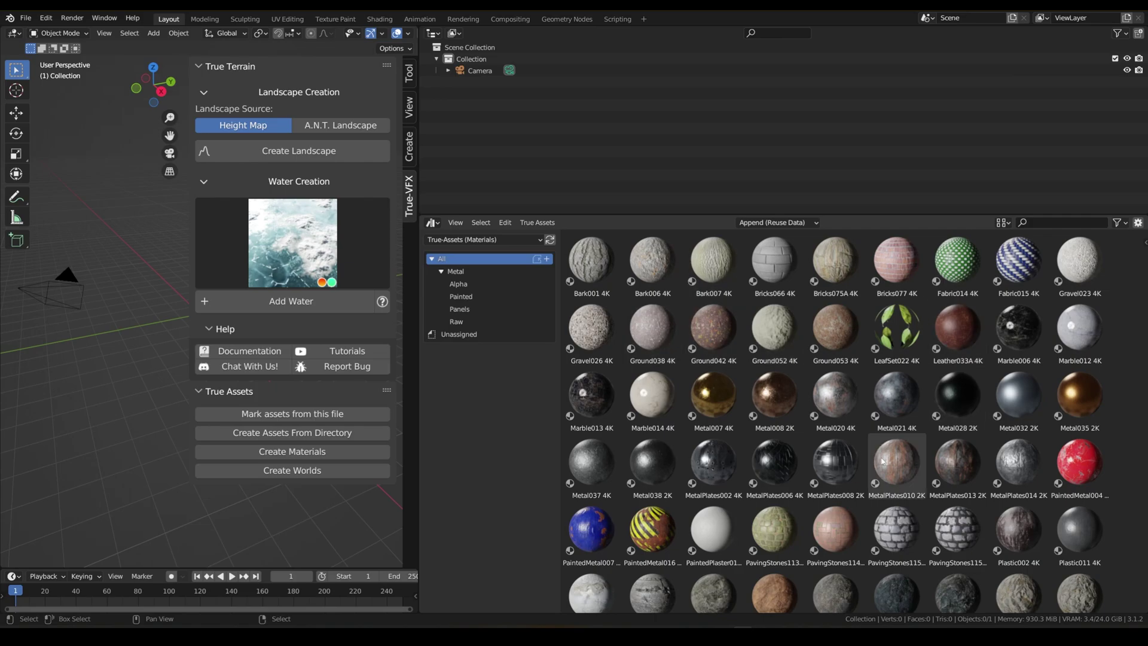
# Select the four PavingStones materials plus Tiles086, Tiles115 and Tiles117.
pyautogui.scroll(-3, 897, 412)
pyautogui.scroll(-2, 873, 442)
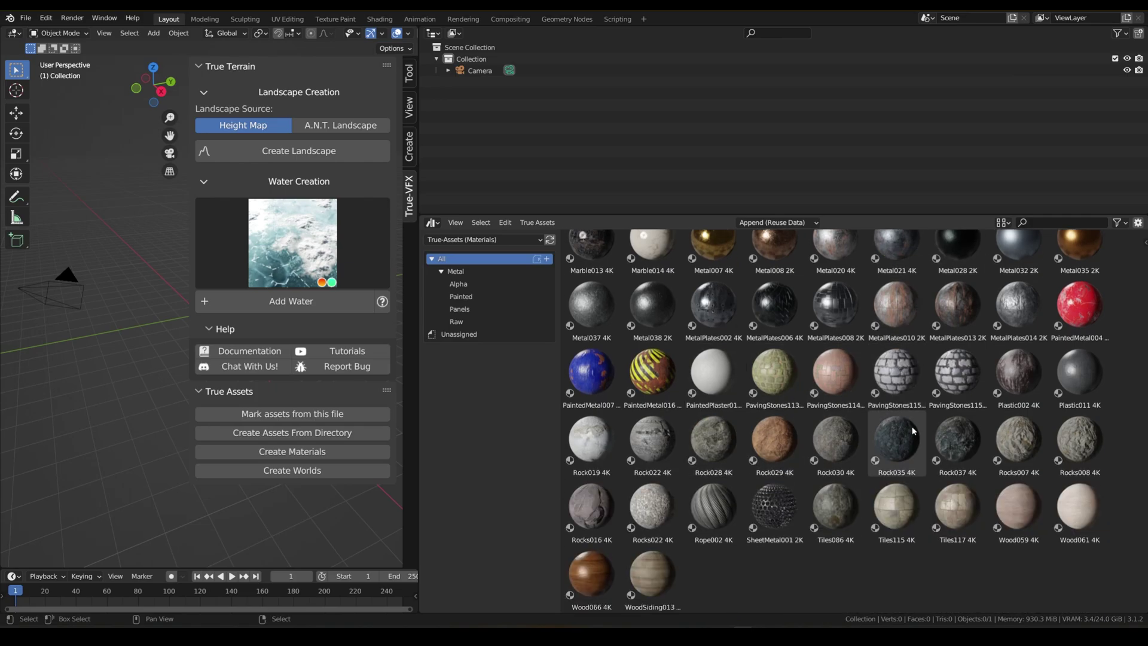
pyautogui.click(775, 369)
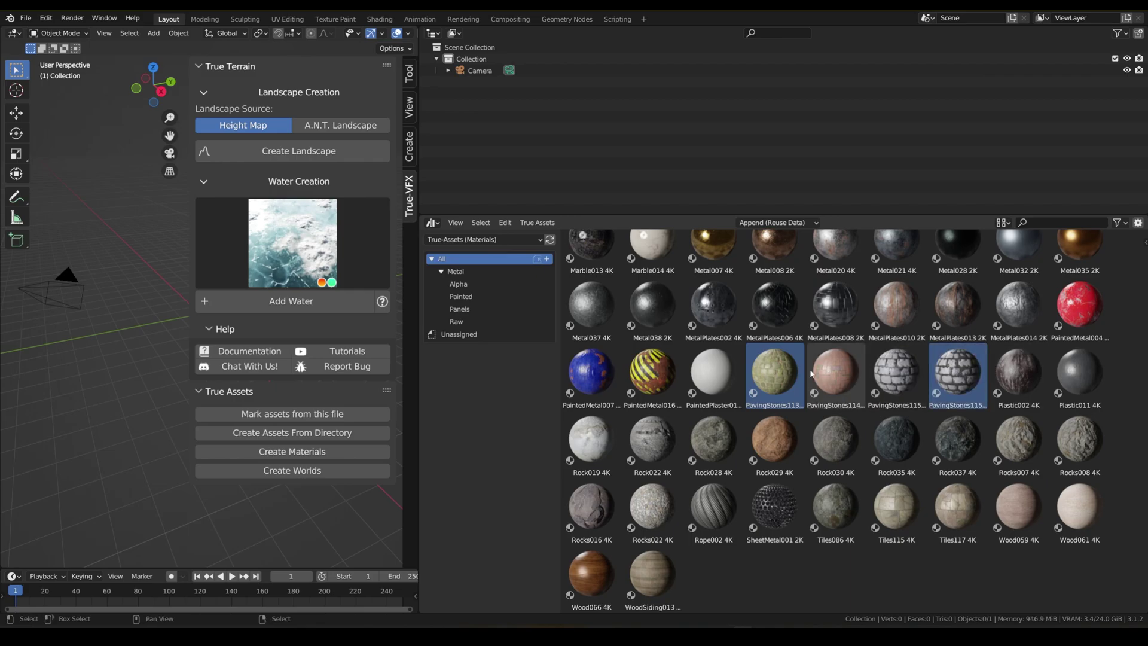
pyautogui.keyDown('shift'); pyautogui.click(959, 381); pyautogui.keyUp('shift')
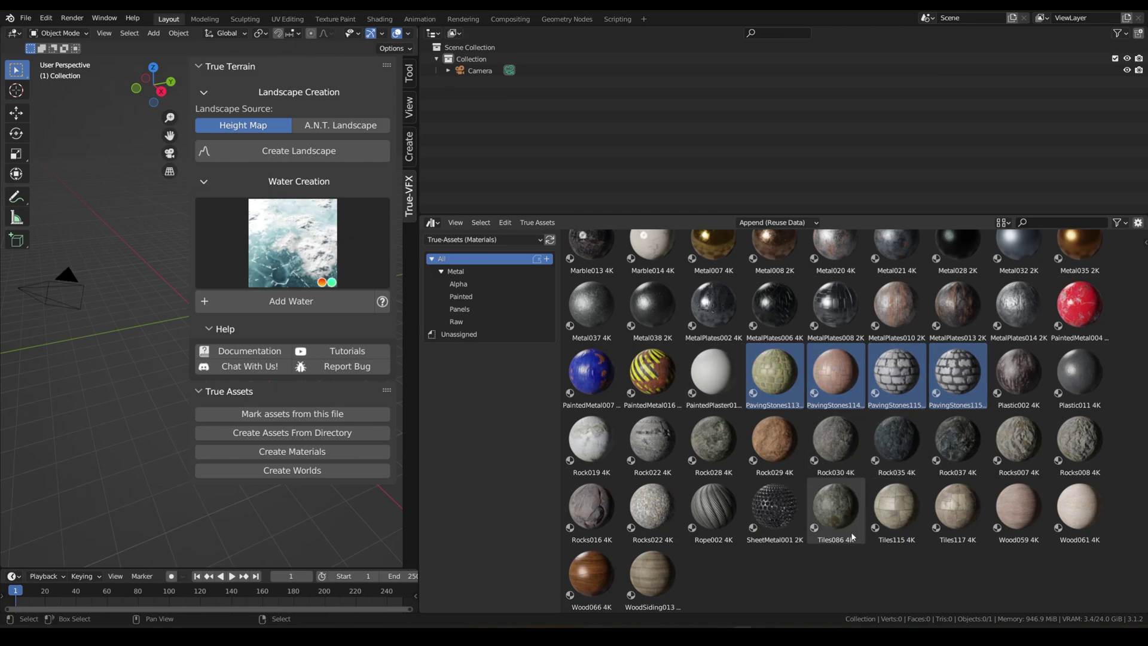
pyautogui.keyDown('ctrl'); pyautogui.click(896, 508); pyautogui.keyUp('ctrl')
pyautogui.keyDown('ctrl'); pyautogui.click(956, 512); pyautogui.keyUp('ctrl')
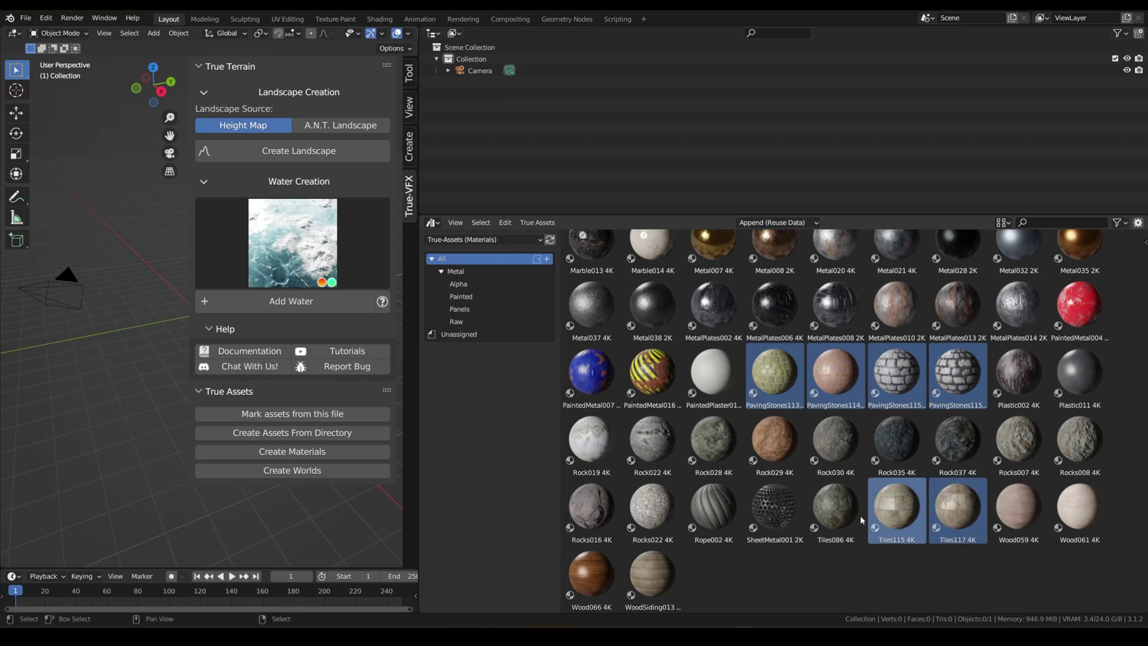
pyautogui.keyDown('ctrl'); pyautogui.click(837, 513); pyautogui.keyUp('ctrl')
pyautogui.scroll(1, 807, 568)
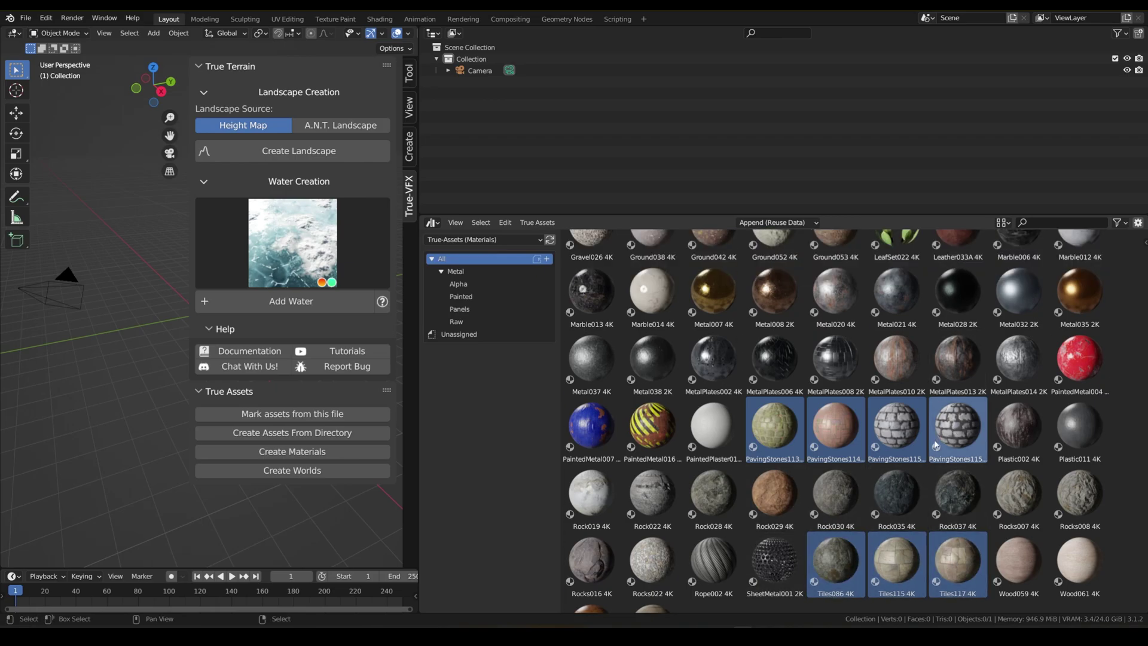
pyautogui.scroll(2, 940, 436)
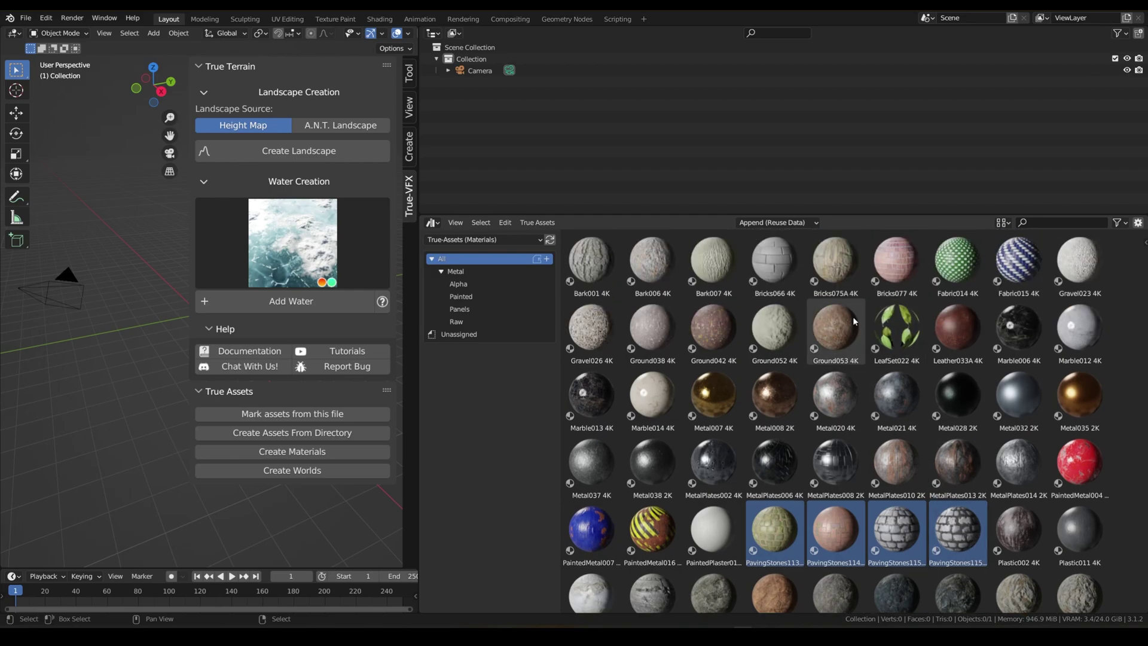
pyautogui.scroll(-3, 847, 330)
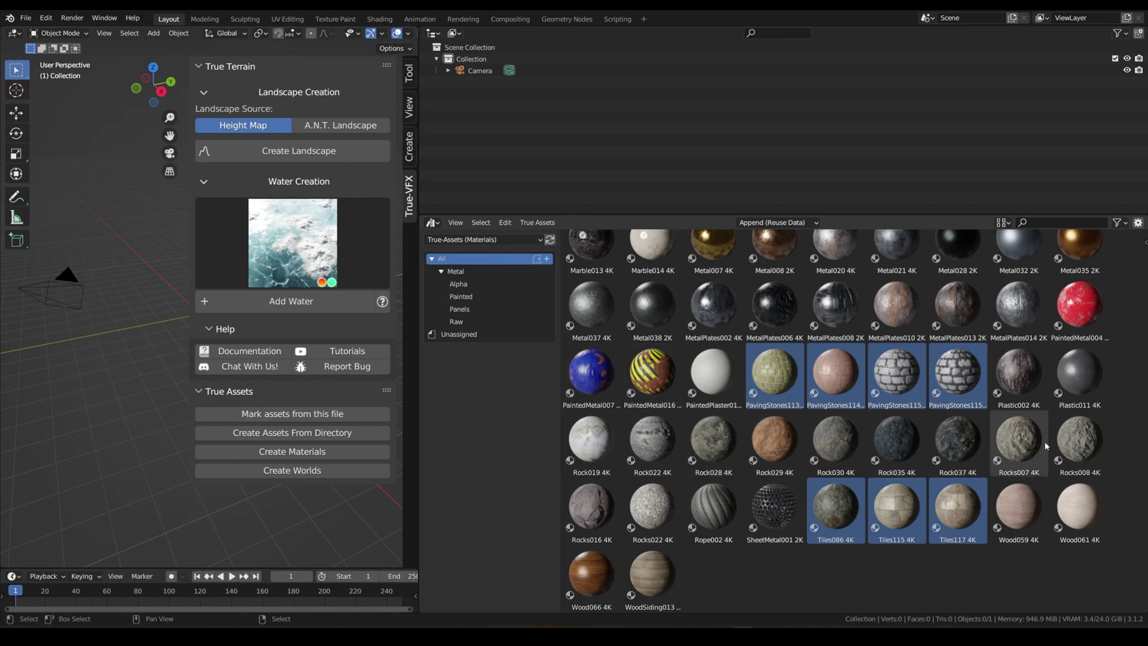
pyautogui.scroll(1, 962, 516)
pyautogui.scroll(2, 962, 516)
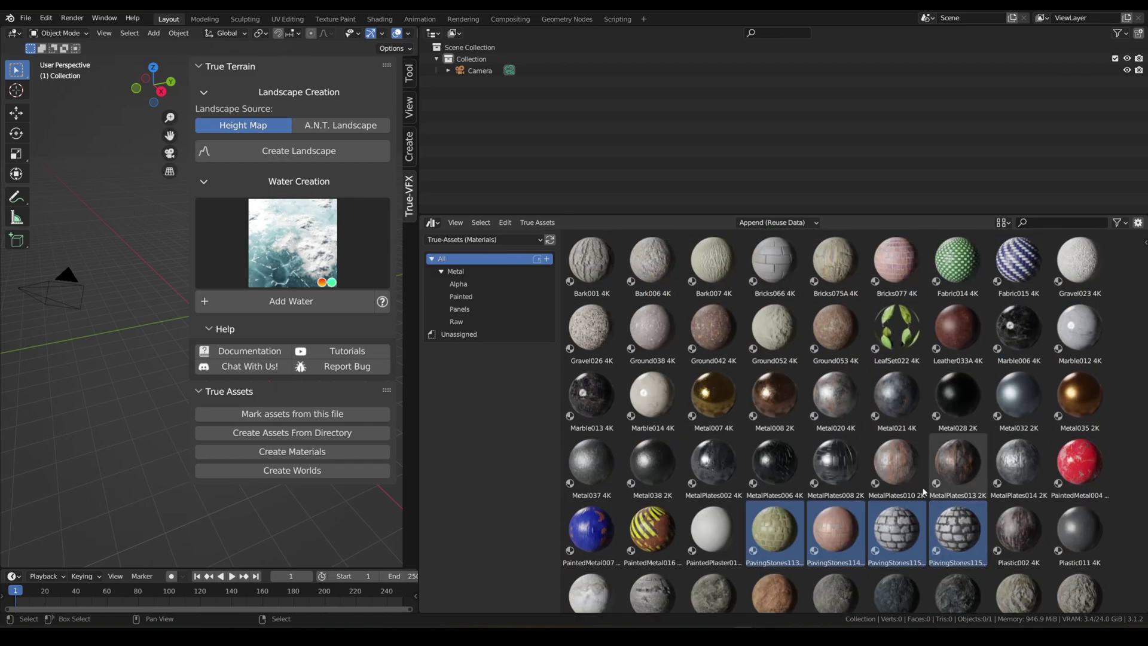
# Move the seven materials into a new 'Tiled' catalog and view it.
pyautogui.click(552, 226)
pyautogui.click(579, 259)
pyautogui.click(562, 293)
pyautogui.write('Metal/Alpha')
pyautogui.click(561, 293)
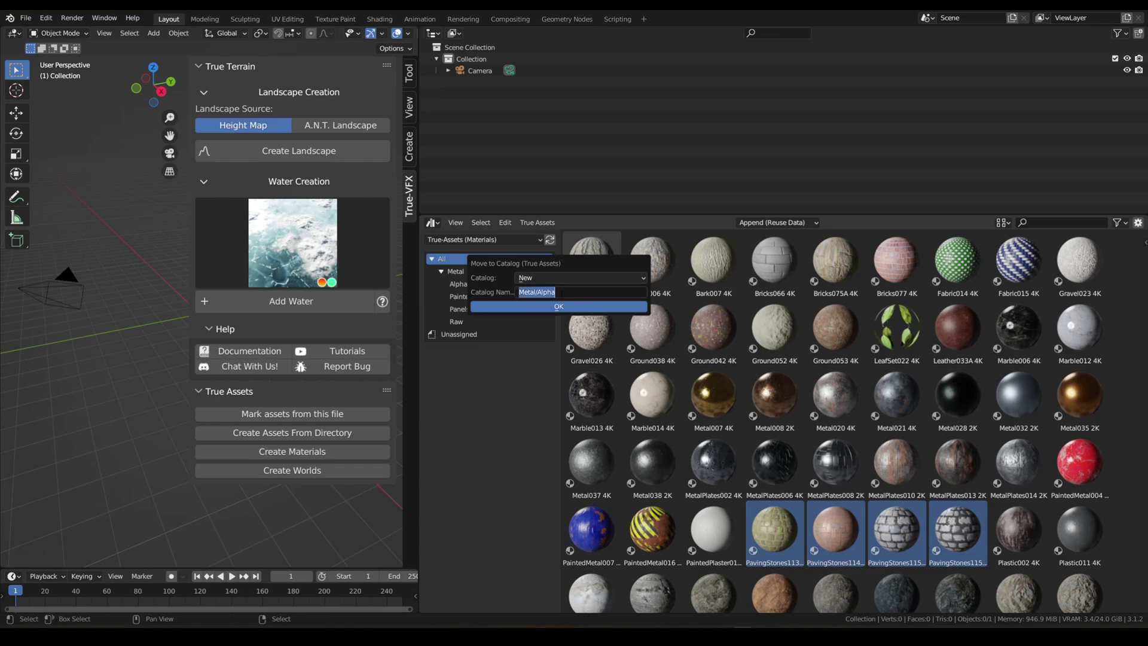
pyautogui.write('Tiled')
pyautogui.press('Return')
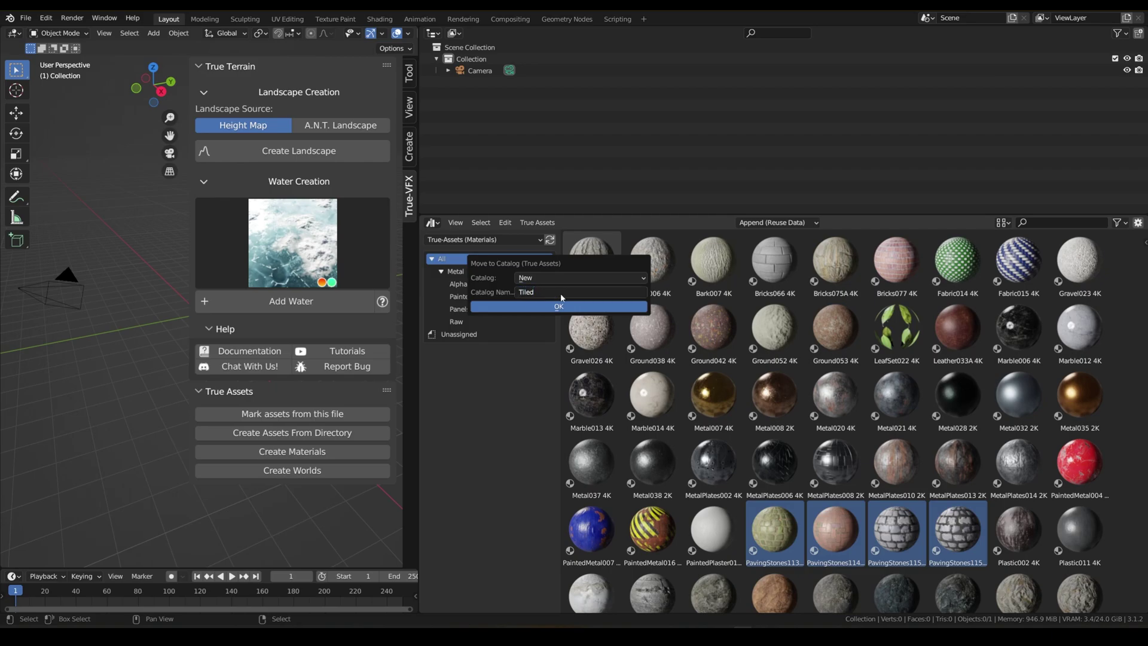
pyautogui.press('Return')
pyautogui.click(490, 283)
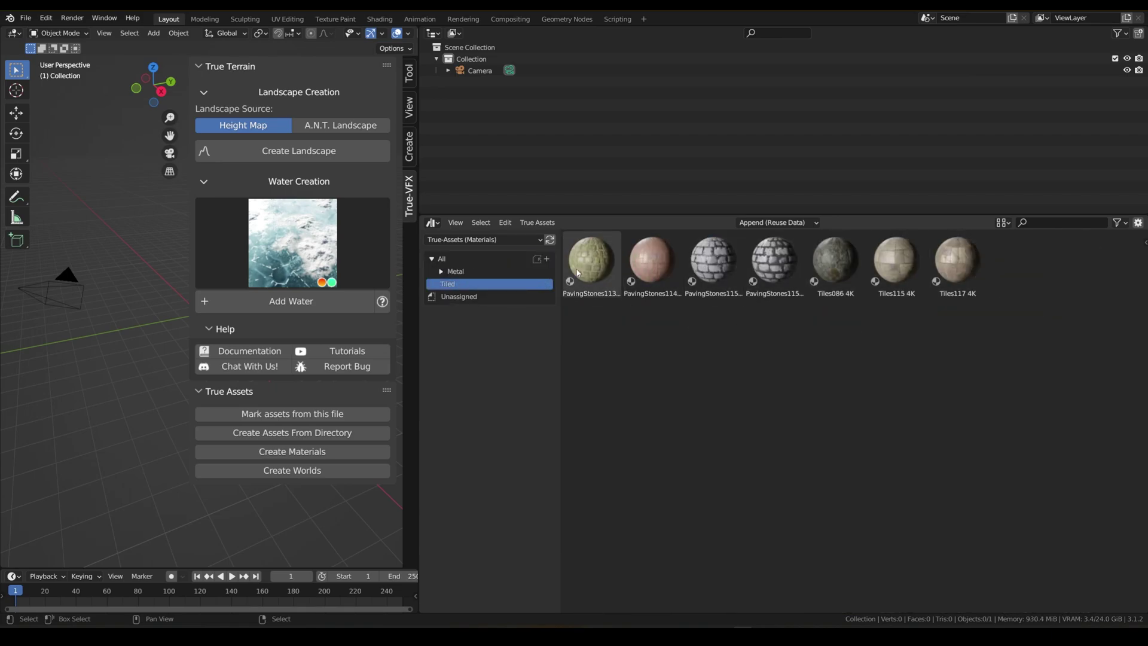
# Move the three selected paving-stone materials into a new Tiled/Cobbles catalog.
pyautogui.click(596, 271)
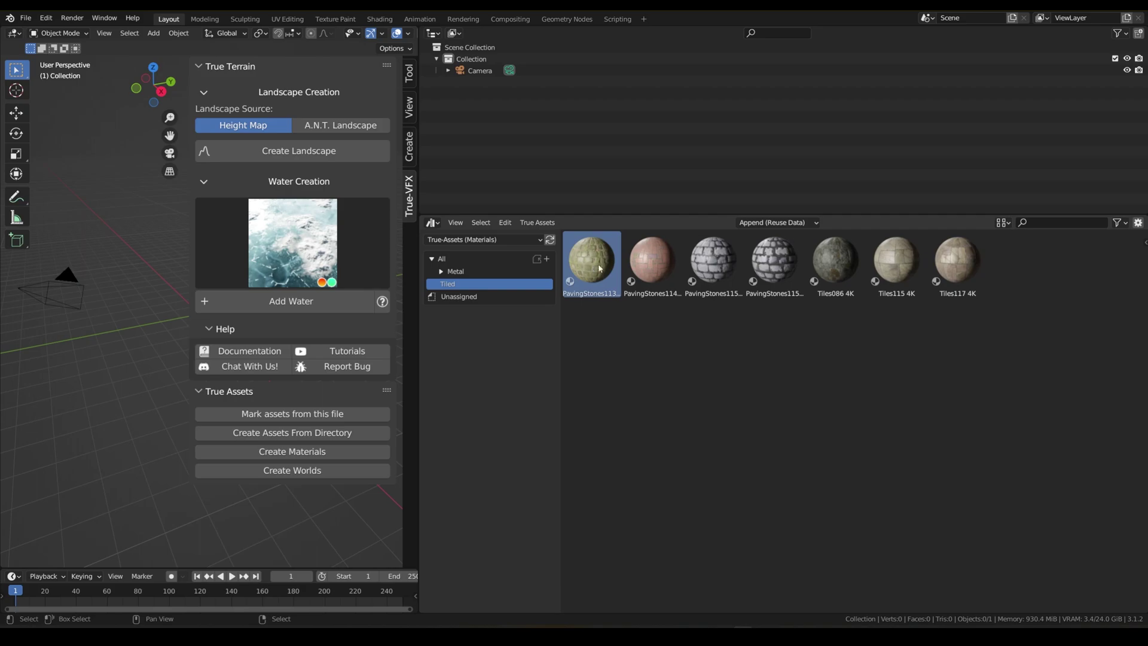
pyautogui.keyDown('ctrl'); pyautogui.click(715, 264); pyautogui.keyUp('ctrl')
pyautogui.keyDown('ctrl'); pyautogui.click(768, 262); pyautogui.keyUp('ctrl')
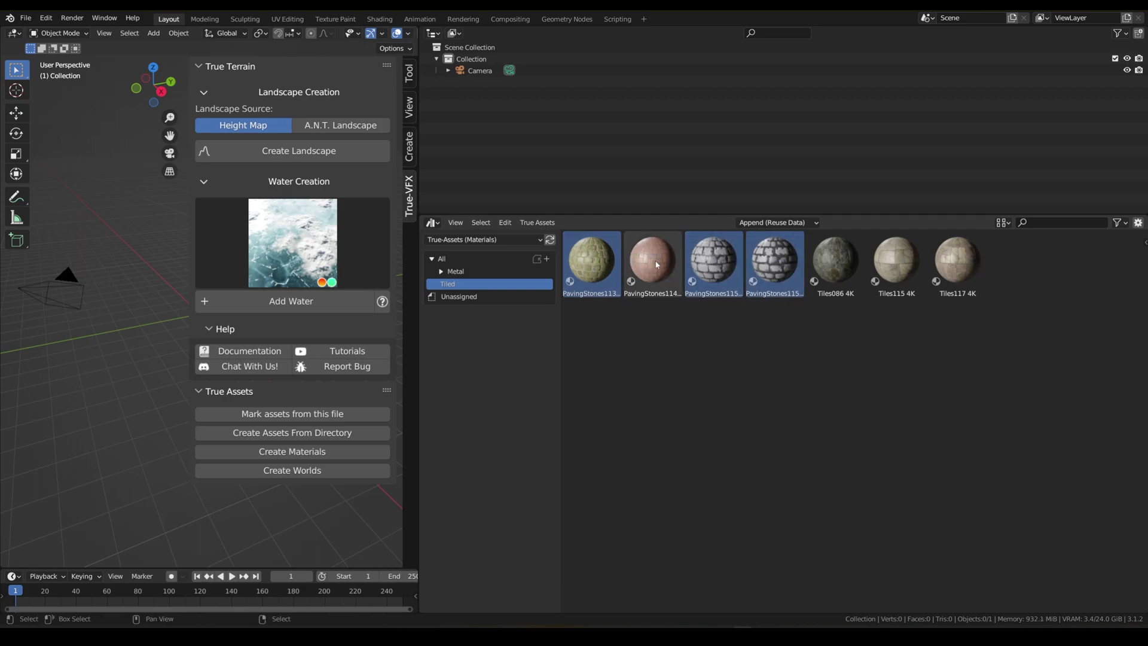
pyautogui.click(537, 222)
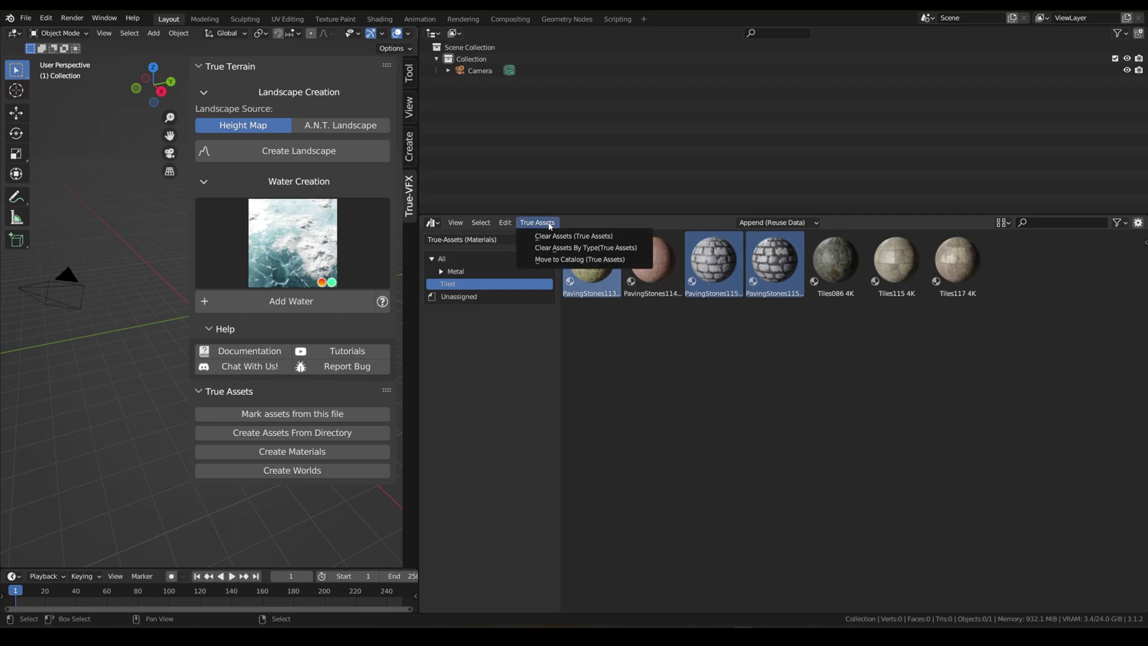
pyautogui.click(563, 259)
pyautogui.click(556, 293)
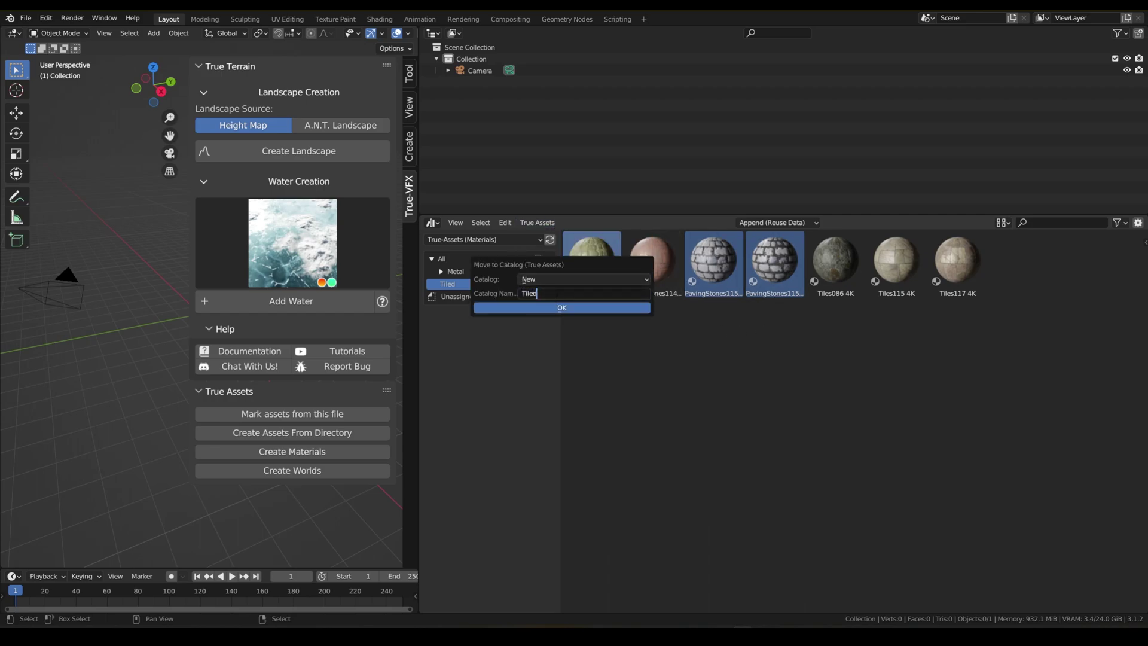
pyautogui.write('/Cobbles')
pyautogui.press('Return')
pyautogui.click(560, 306)
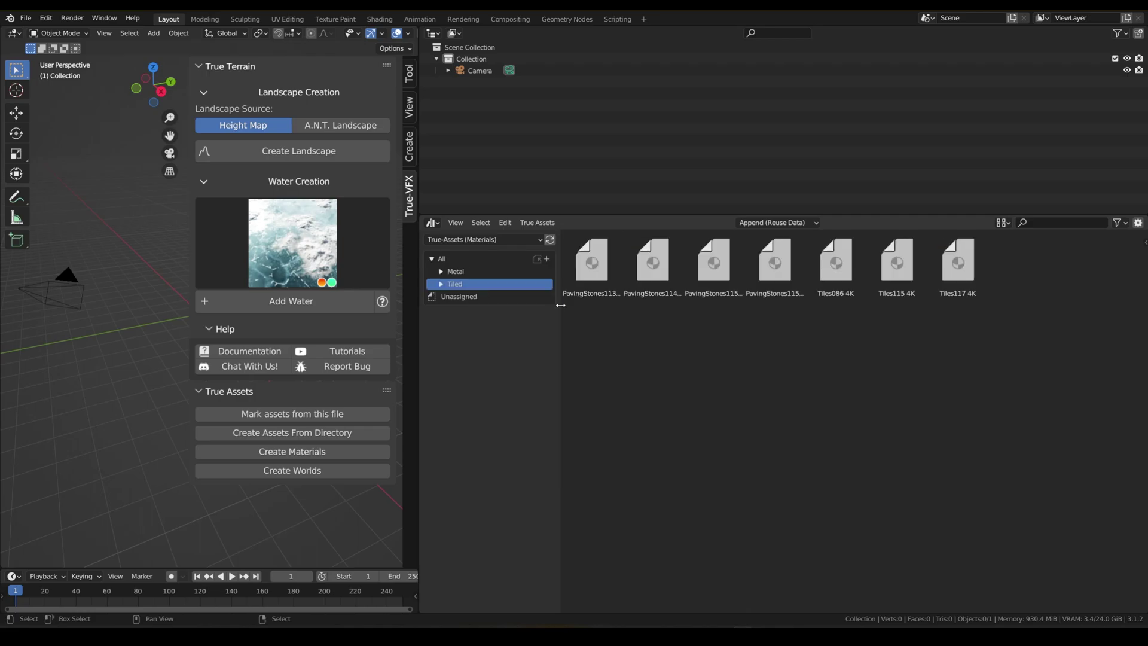
# Expand Tiled and check the materials in the Cobbles sub-catalog.
pyautogui.click(441, 284)
pyautogui.click(465, 298)
pyautogui.click(464, 285)
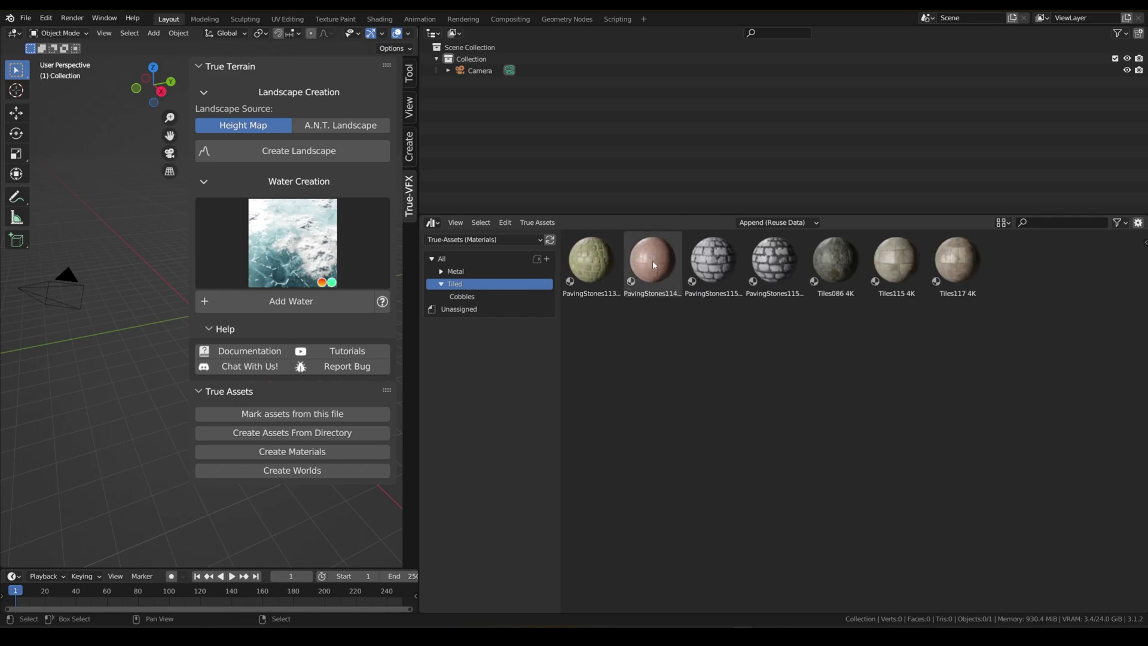
# Move PavingStones114, the pink paving-stone material, into a new Tiled/Pavement catalog.
pyautogui.click(653, 265)
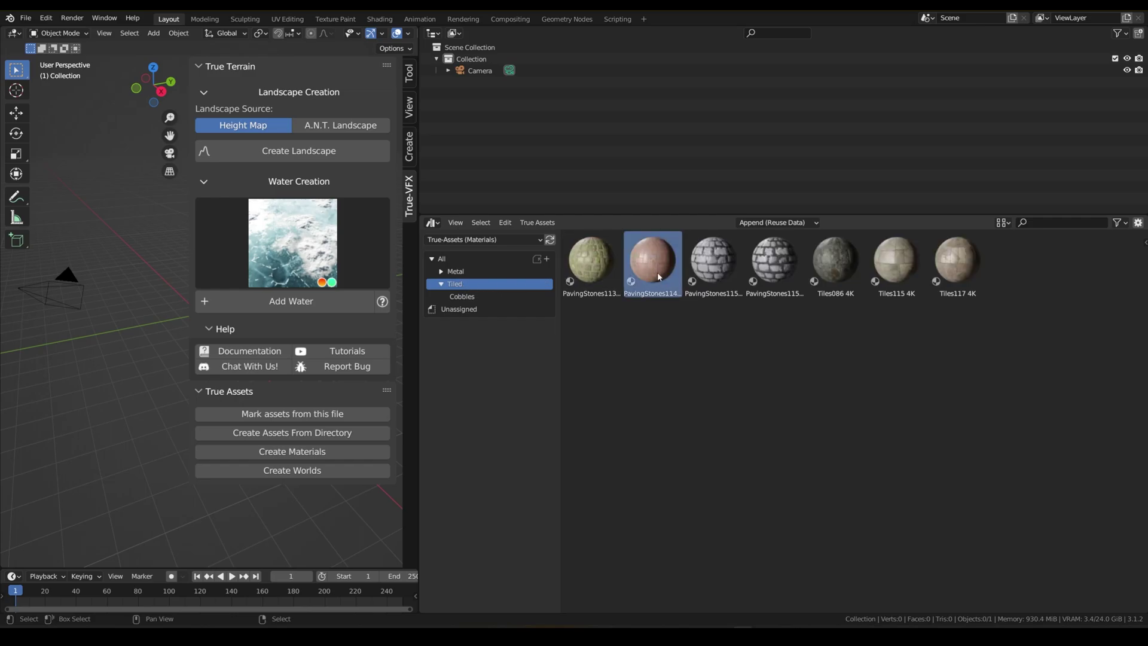
pyautogui.click(537, 223)
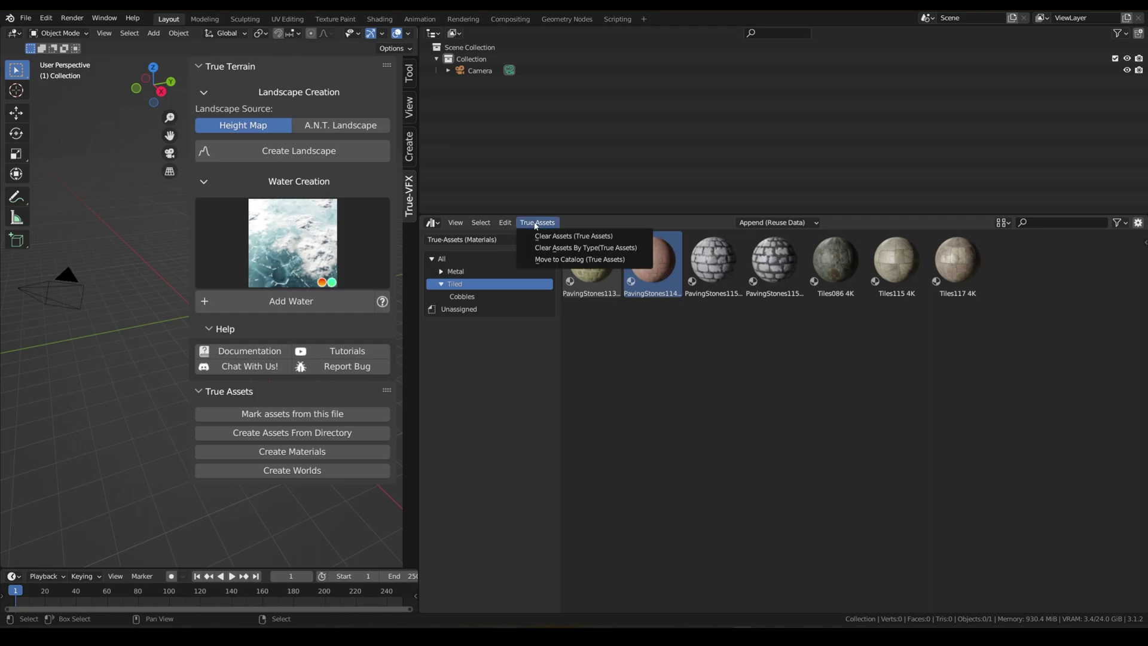
pyautogui.click(559, 258)
pyautogui.click(541, 291)
pyautogui.click(561, 291)
pyautogui.press('BackSpace')
pyautogui.press('BackSpace')
pyautogui.press('BackSpace')
pyautogui.press('BackSpace')
pyautogui.press('BackSpace')
pyautogui.press('BackSpace')
pyautogui.press('BackSpace')
pyautogui.write('Pavement')
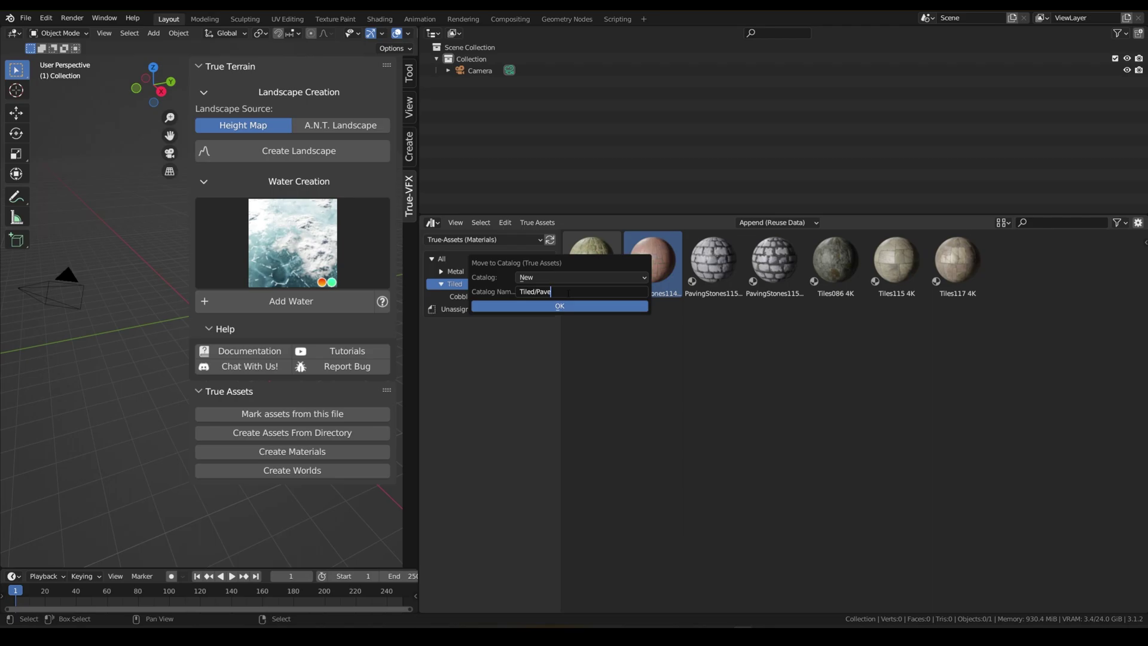
pyautogui.press('Return')
pyautogui.click(567, 306)
# Select Tiles086 through Tiles117 and move them into a new Tiled/Large catalog.
pyautogui.click(831, 263)
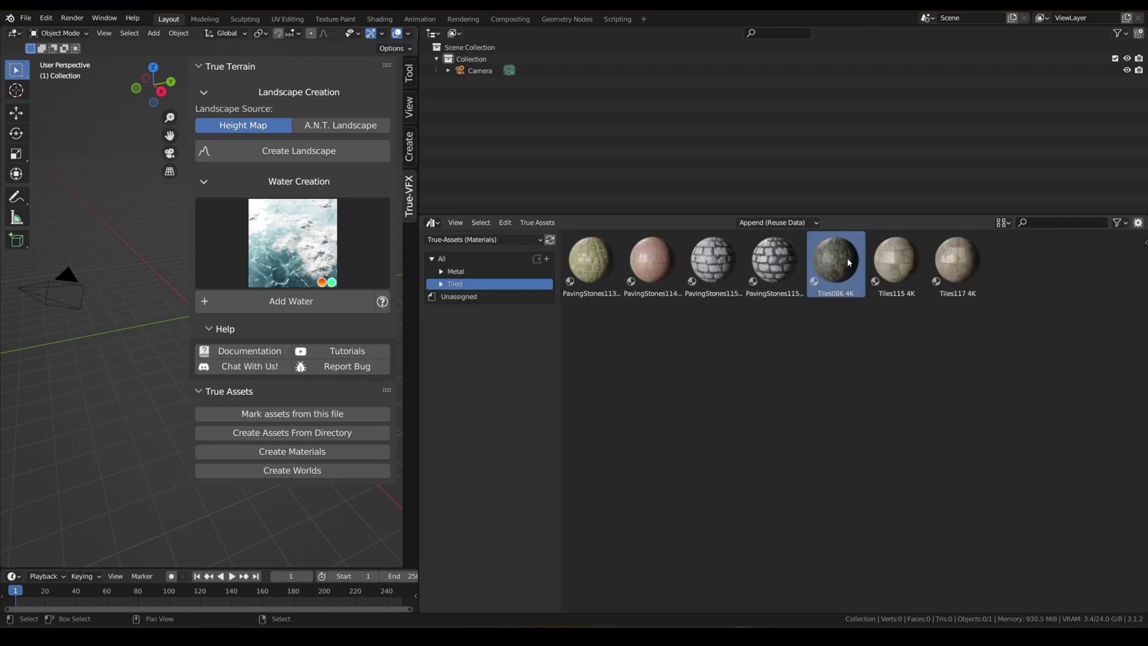
pyautogui.keyDown('shift'); pyautogui.click(970, 258); pyautogui.keyUp('shift')
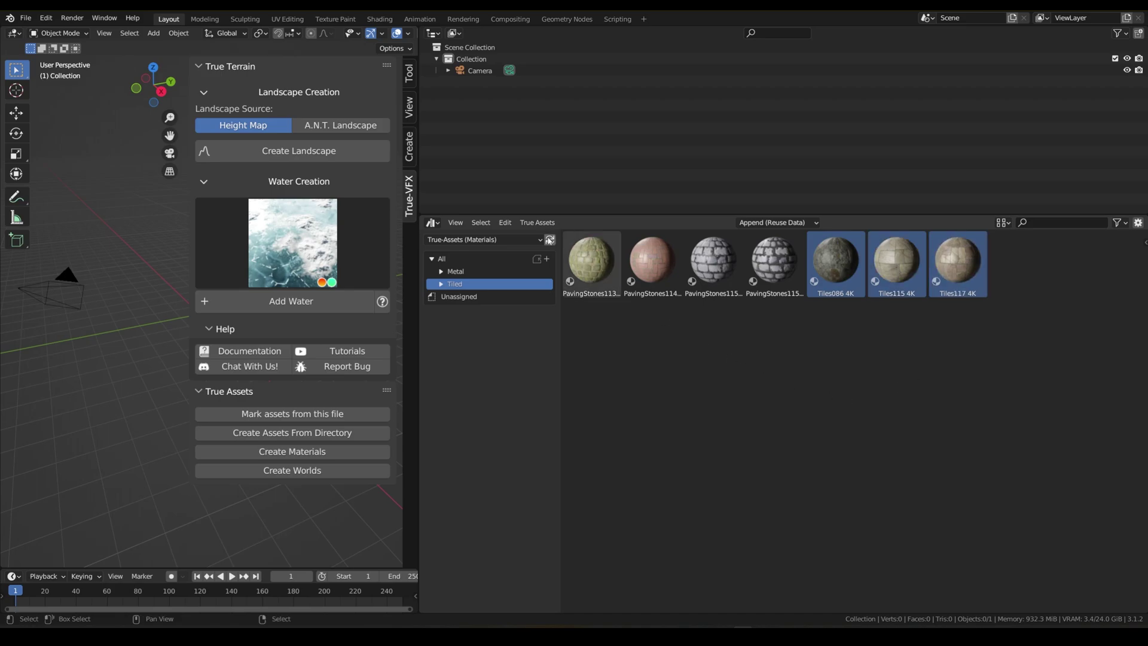
pyautogui.click(537, 222)
pyautogui.click(556, 259)
pyautogui.click(565, 292)
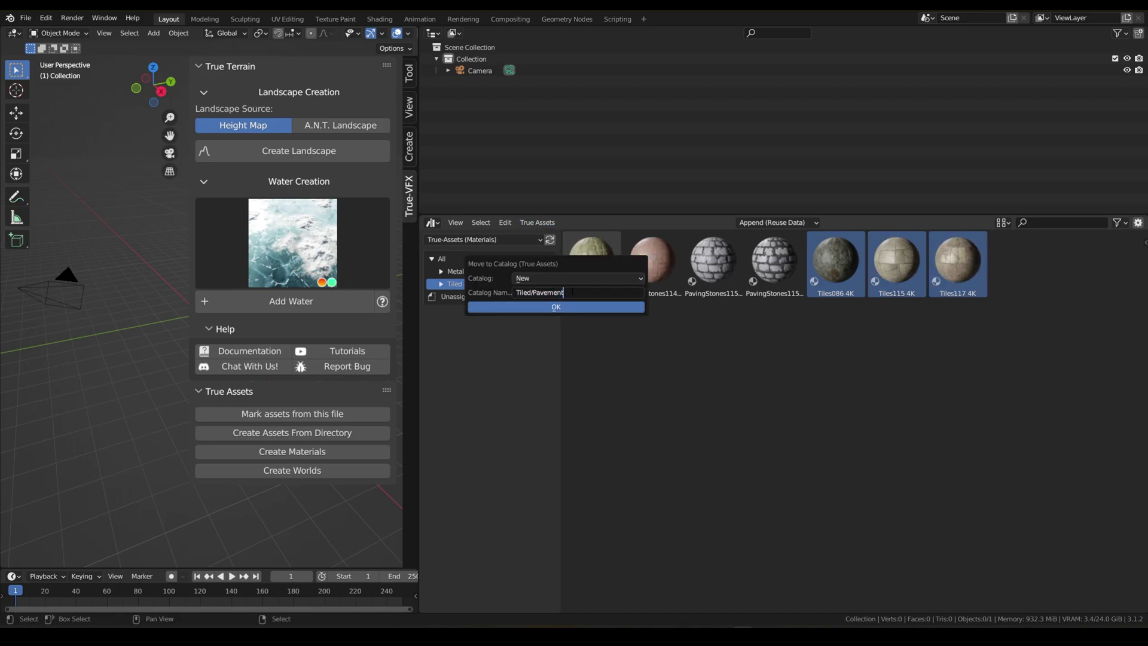
pyautogui.press('BackSpace')
pyautogui.press('BackSpace')
pyautogui.press('BackSpace')
pyautogui.press('BackSpace')
pyautogui.press('BackSpace')
pyautogui.press('BackSpace')
pyautogui.press('BackSpace')
pyautogui.press('BackSpace')
pyautogui.write('Large')
pyautogui.press('Return')
pyautogui.click(568, 307)
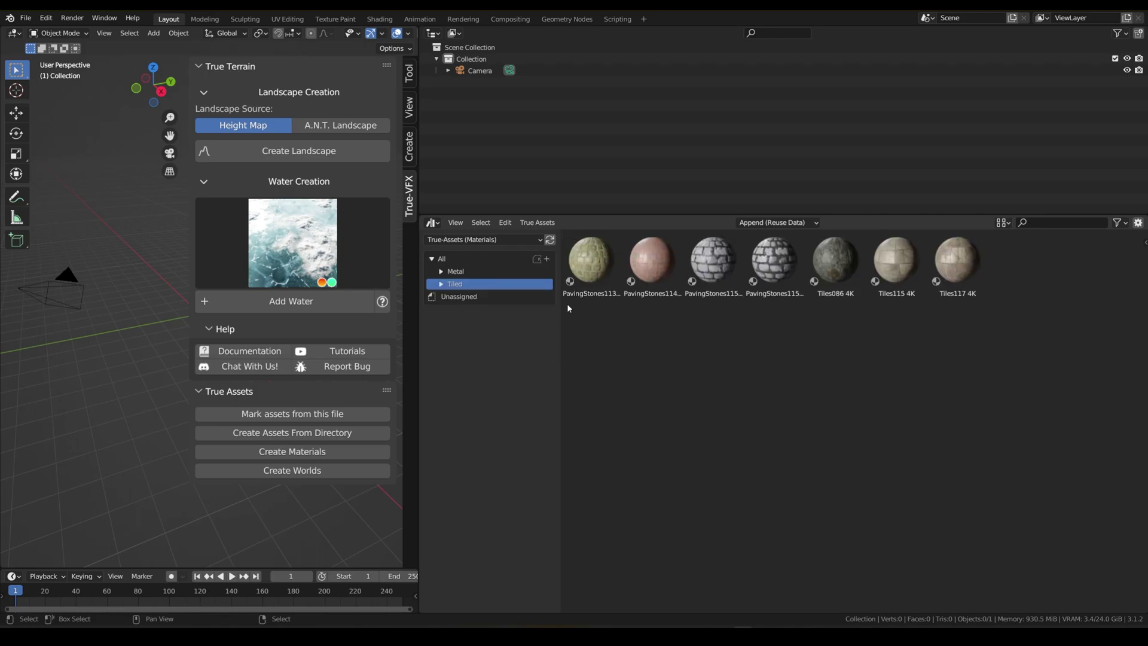
# Review the Tiled (Cobbles, Large, Pavement) and Metal (Alpha, Painted, Panels, Raw) sub-catalogs, then show all materials.
pyautogui.click(442, 284)
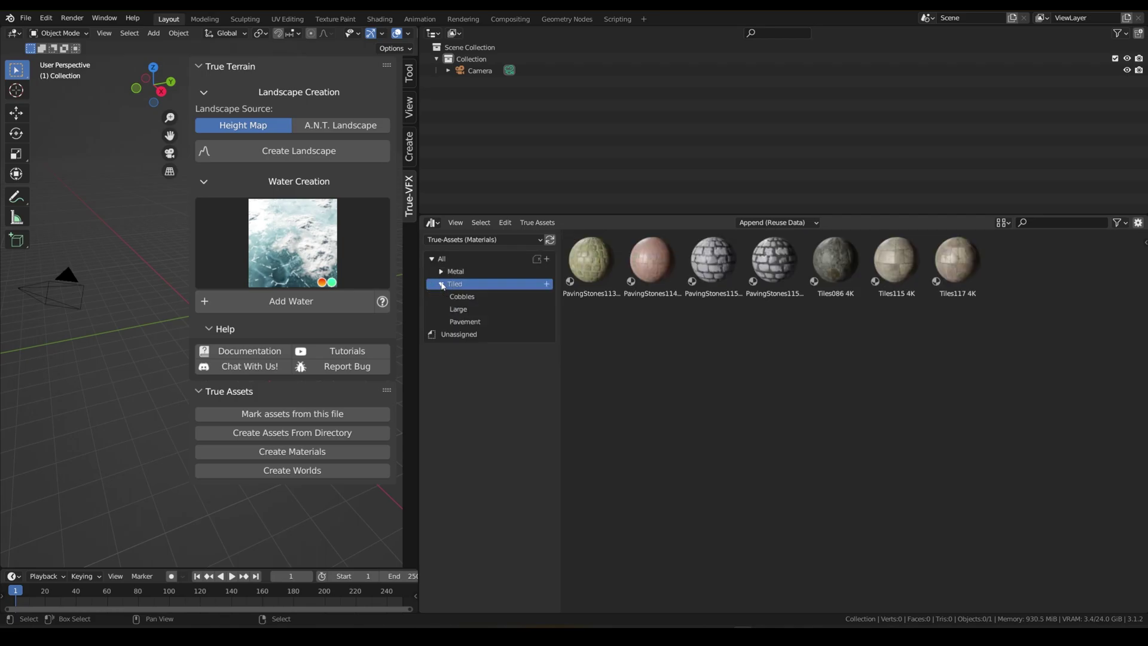
pyautogui.click(468, 297)
pyautogui.click(464, 310)
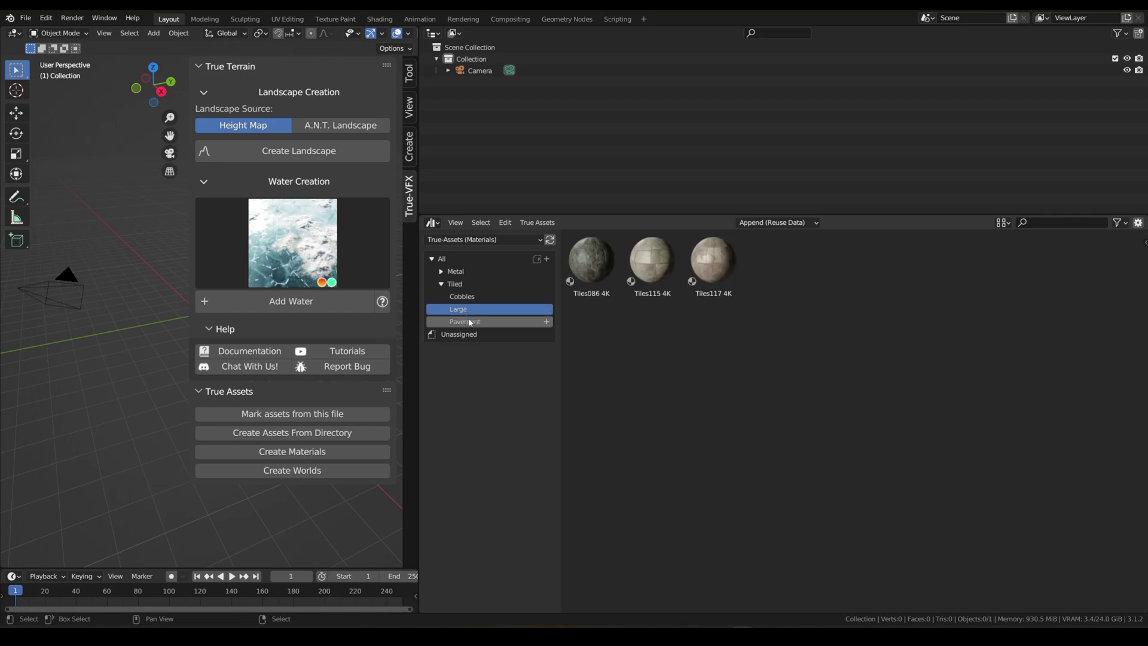
pyautogui.click(465, 321)
pyautogui.click(461, 285)
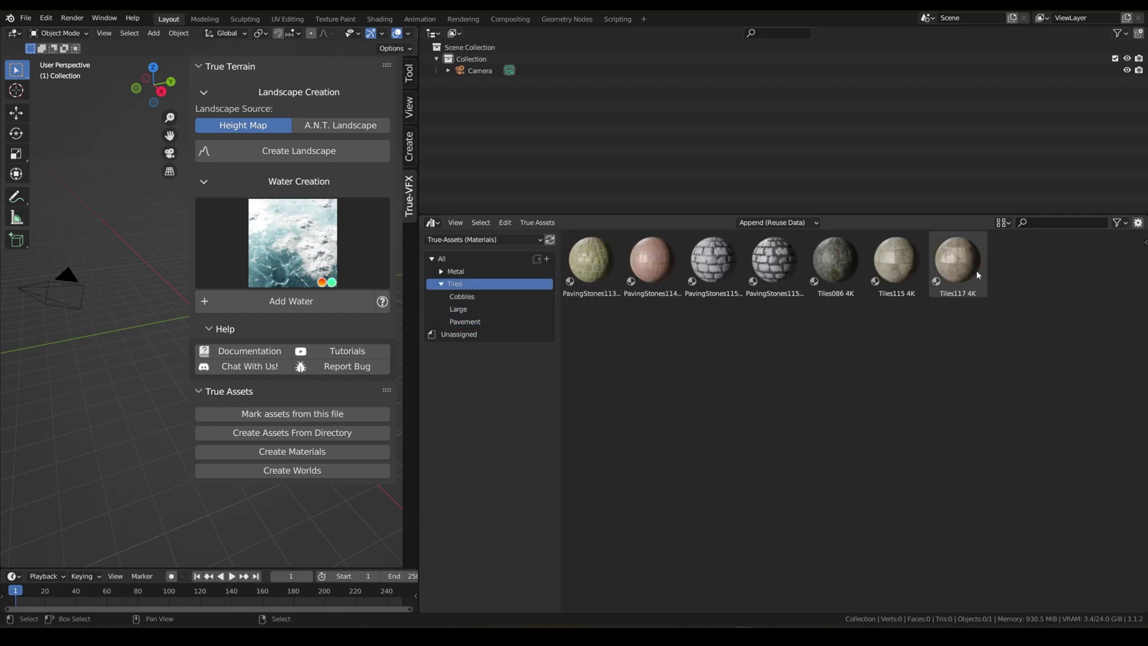
pyautogui.click(441, 272)
pyautogui.click(460, 284)
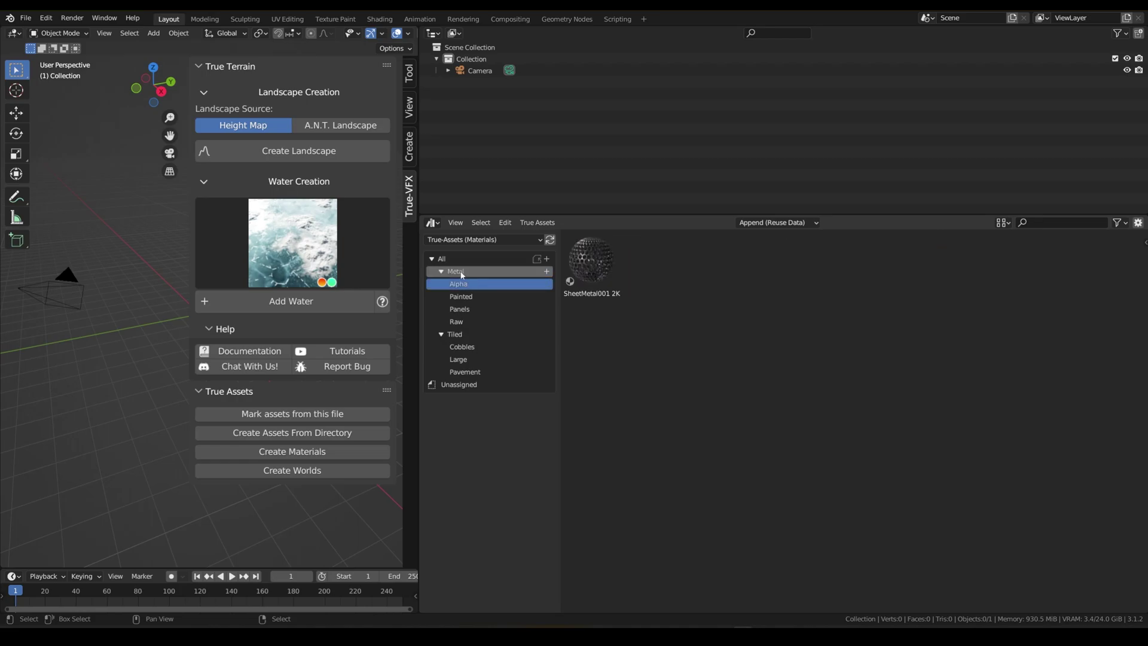
pyautogui.click(461, 298)
pyautogui.click(460, 309)
pyautogui.click(457, 321)
pyautogui.click(442, 259)
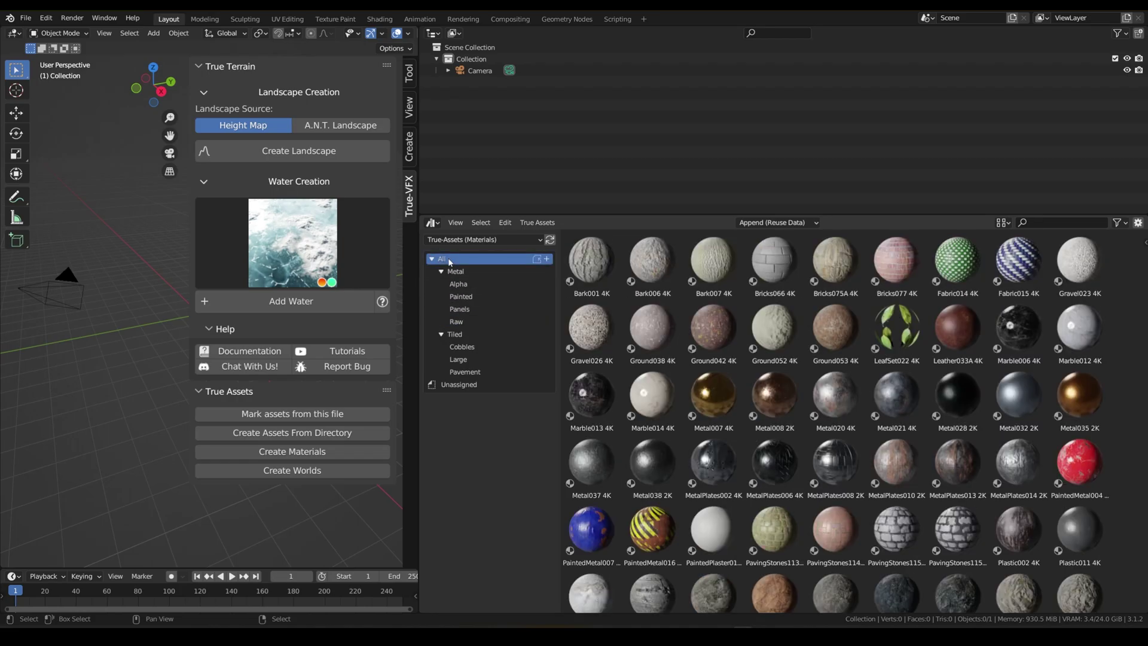
# Select the eleven rock materials from Rock019 through Rocks022.
pyautogui.scroll(-2, 896, 320)
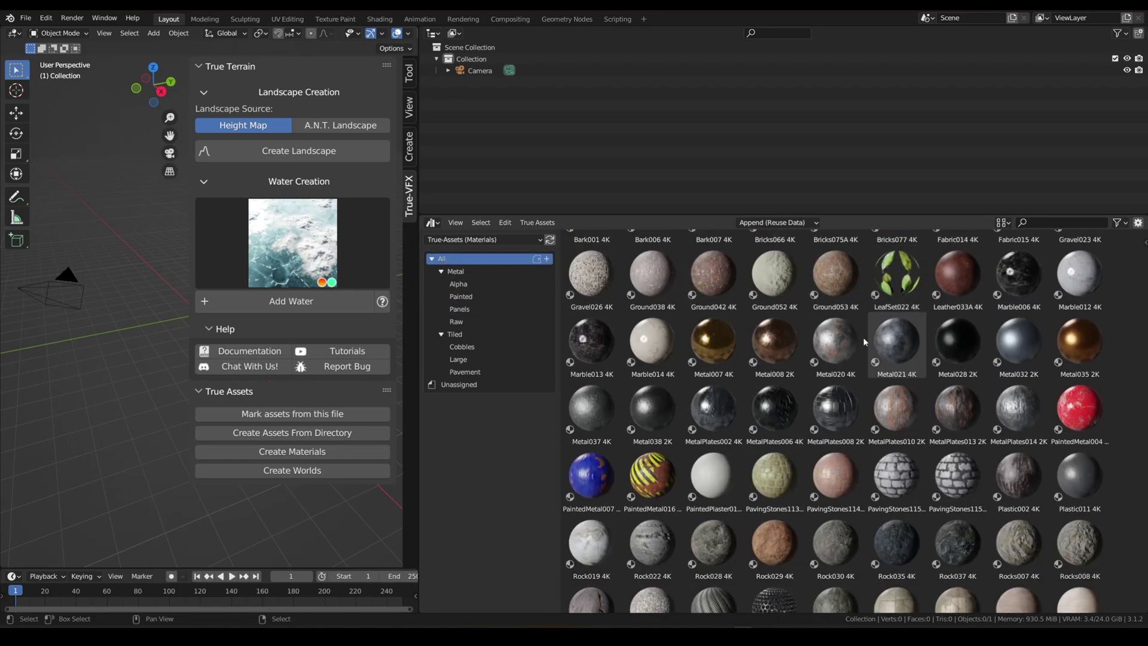
pyautogui.scroll(-4, 864, 342)
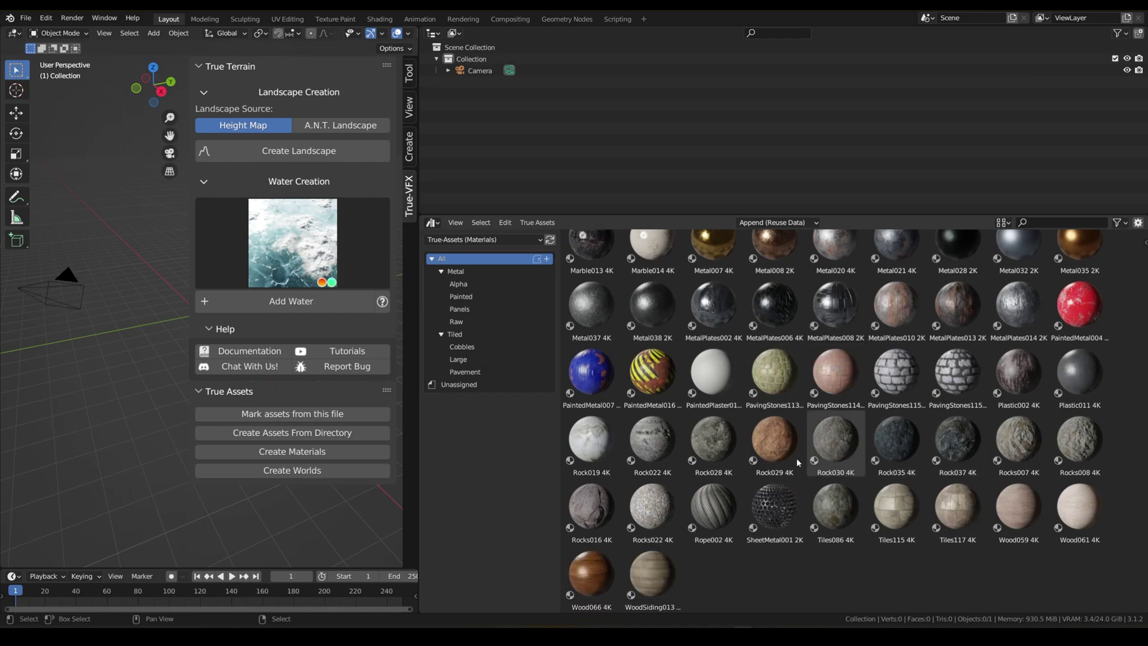
pyautogui.click(585, 436)
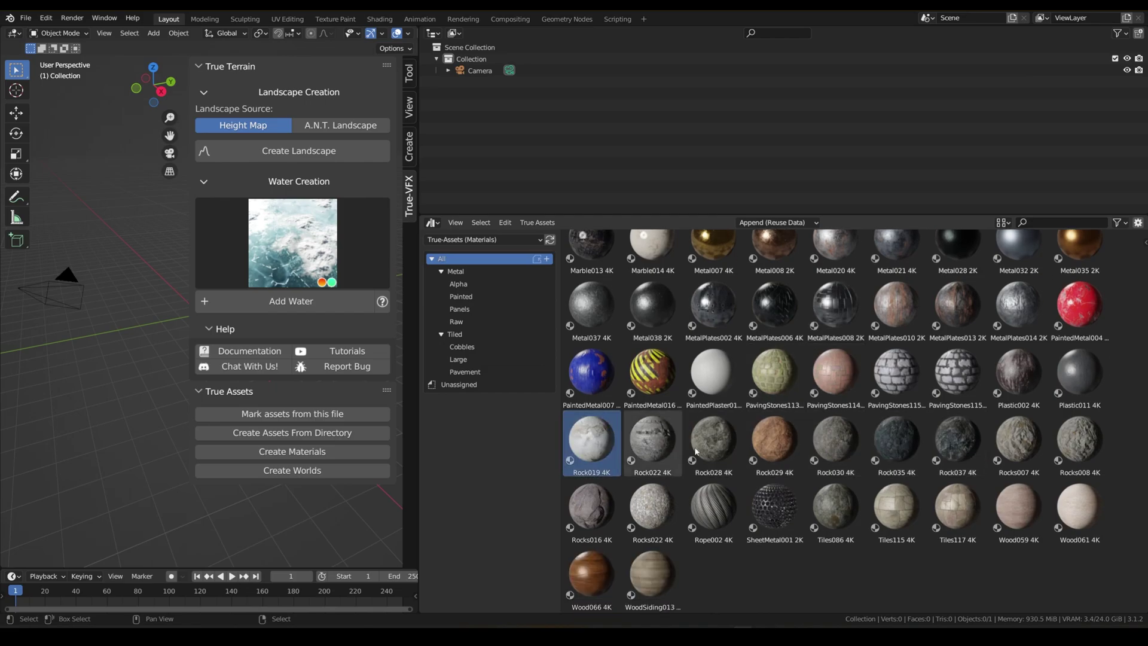
pyautogui.keyDown('shift'); pyautogui.click(649, 508); pyautogui.keyUp('shift')
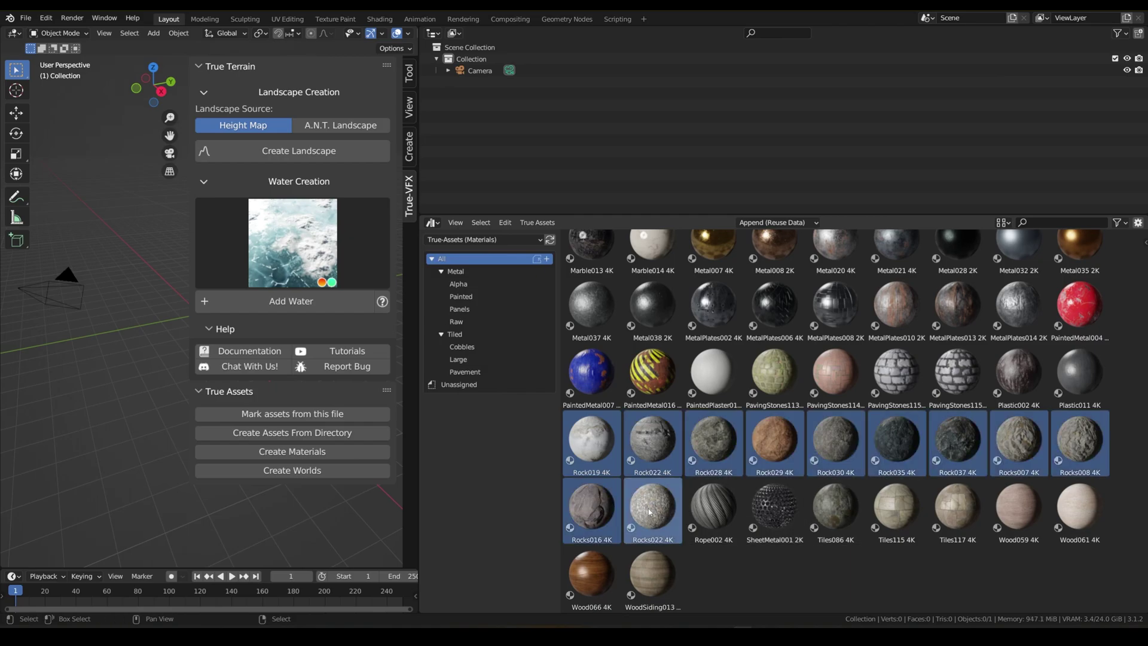
pyautogui.scroll(5, 649, 511)
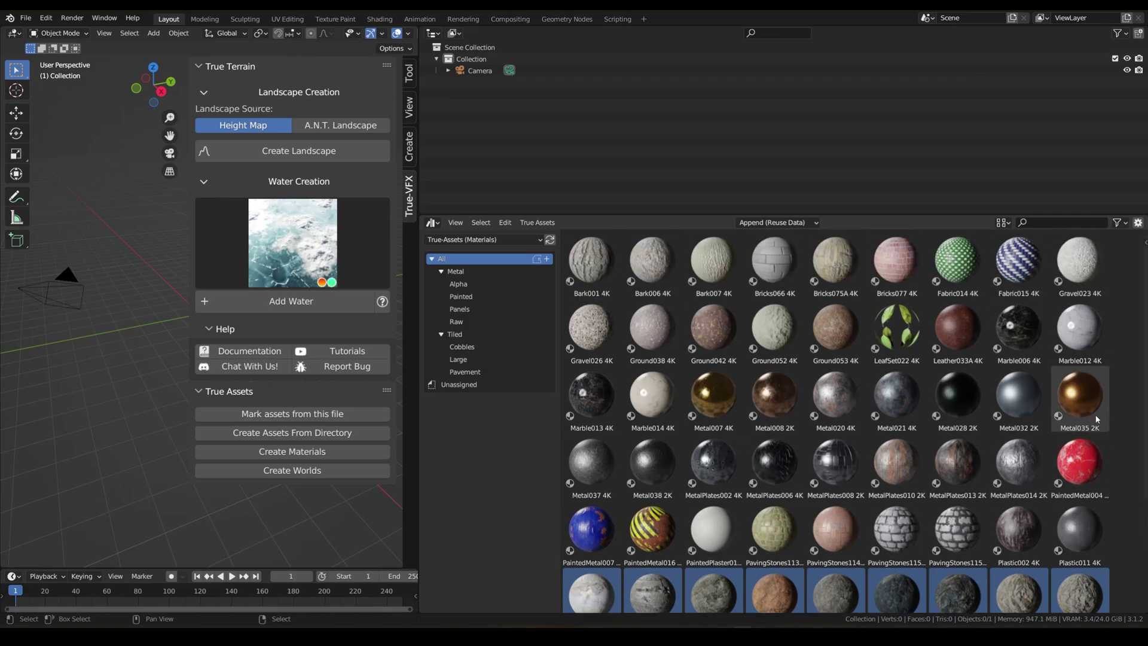
pyautogui.scroll(-5, 1095, 414)
# Move the selected rocks into a new catalog named Rock.
pyautogui.click(539, 225)
pyautogui.click(563, 259)
pyautogui.click(572, 292)
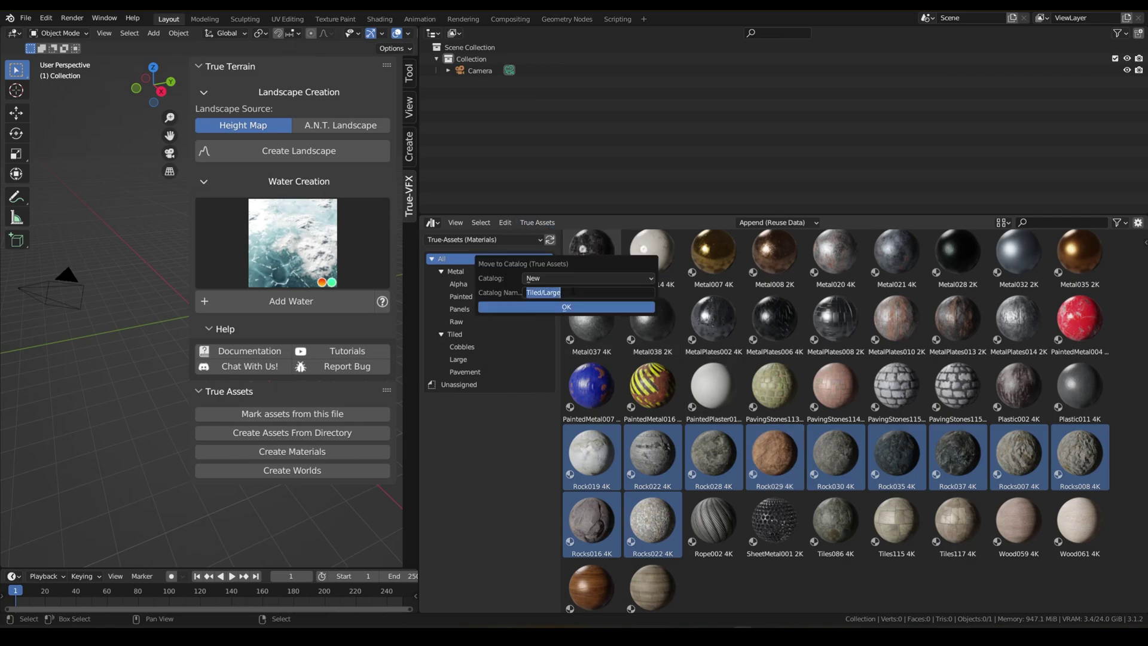
pyautogui.write('Rocks')
pyautogui.press('BackSpace')
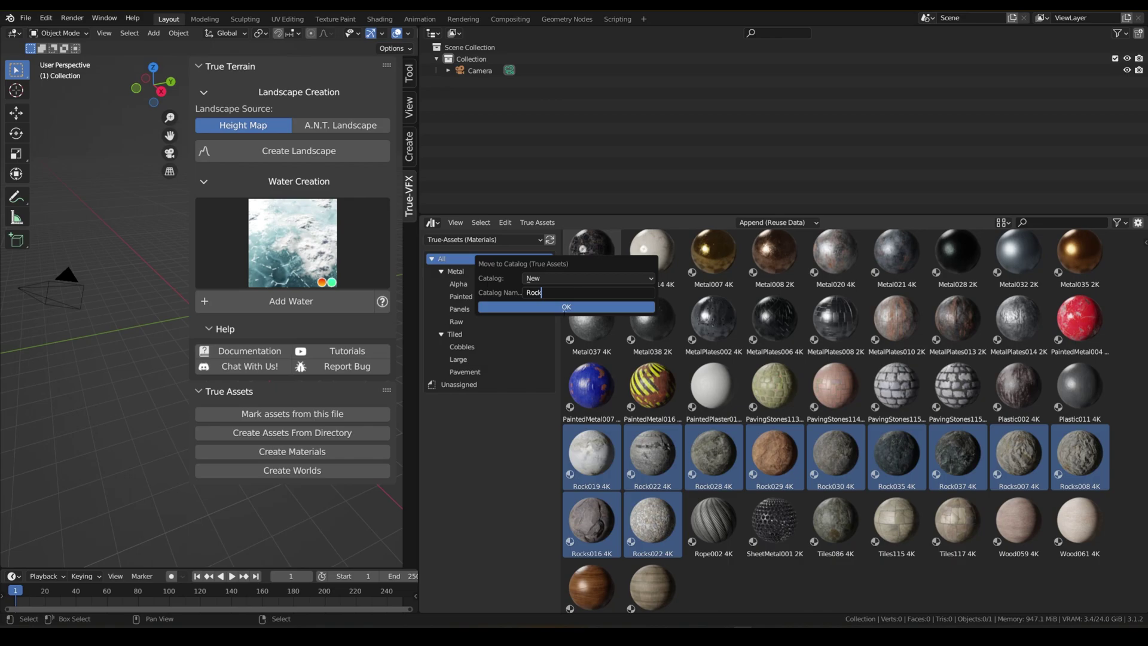
pyautogui.click(565, 306)
pyautogui.moveTo(558, 291); pyautogui.dragTo(524, 291)
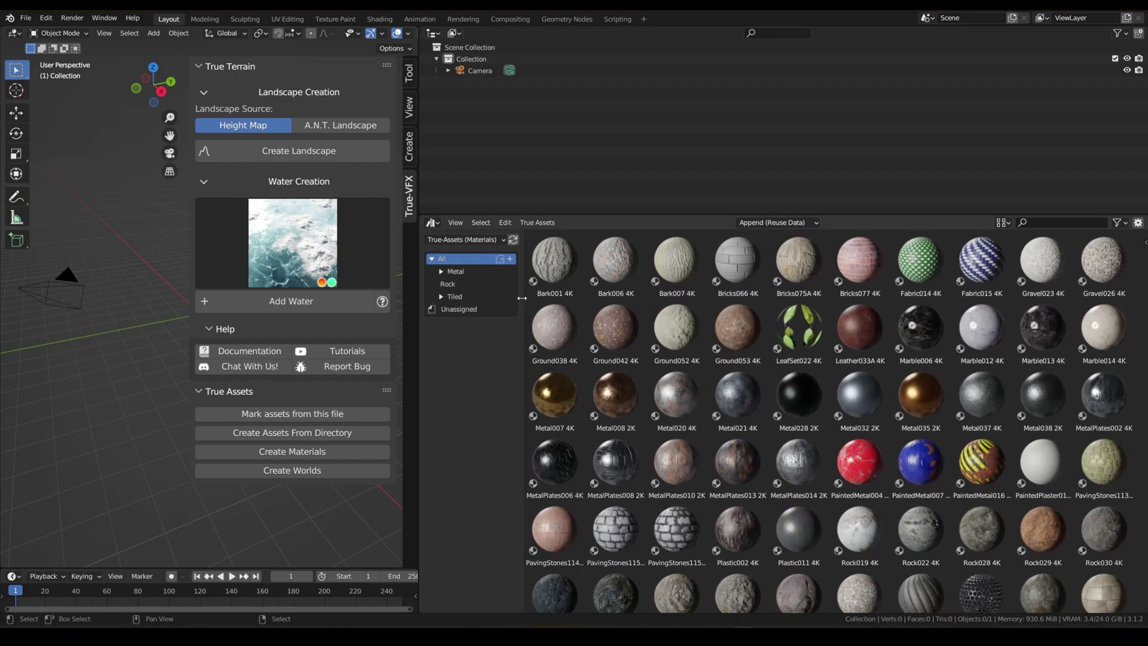
# Move Rock019 4K and Rocks022 4K into a new Rock/Light sub-catalog.
pyautogui.click(472, 284)
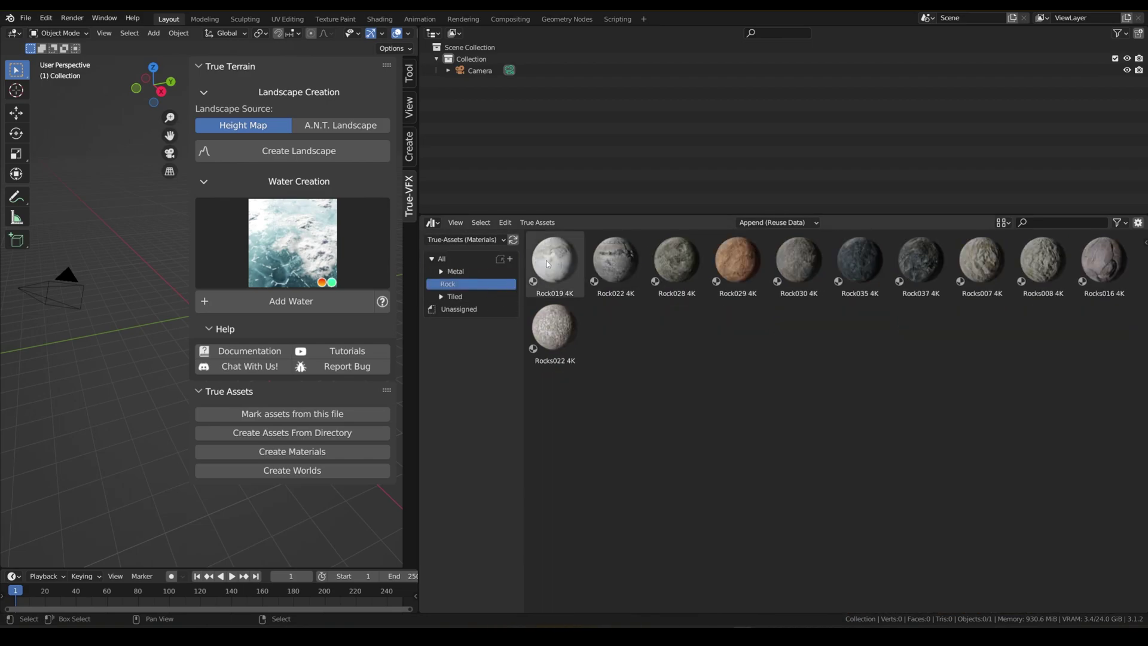
pyautogui.moveTo(525, 278); pyautogui.dragTo(557, 278)
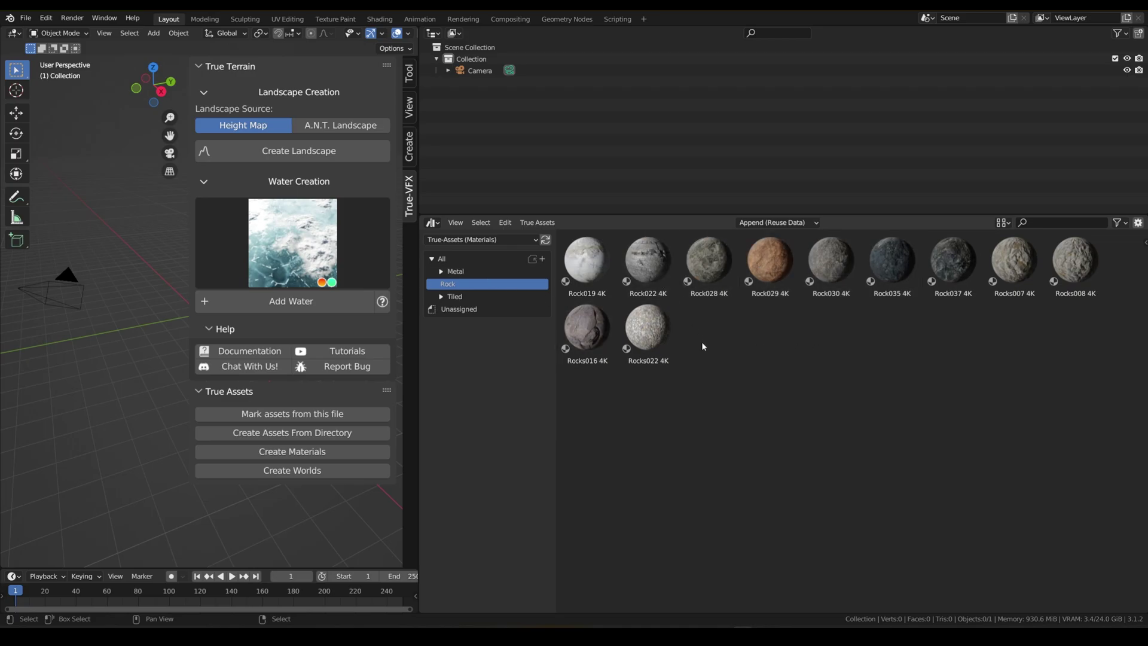
pyautogui.click(601, 260)
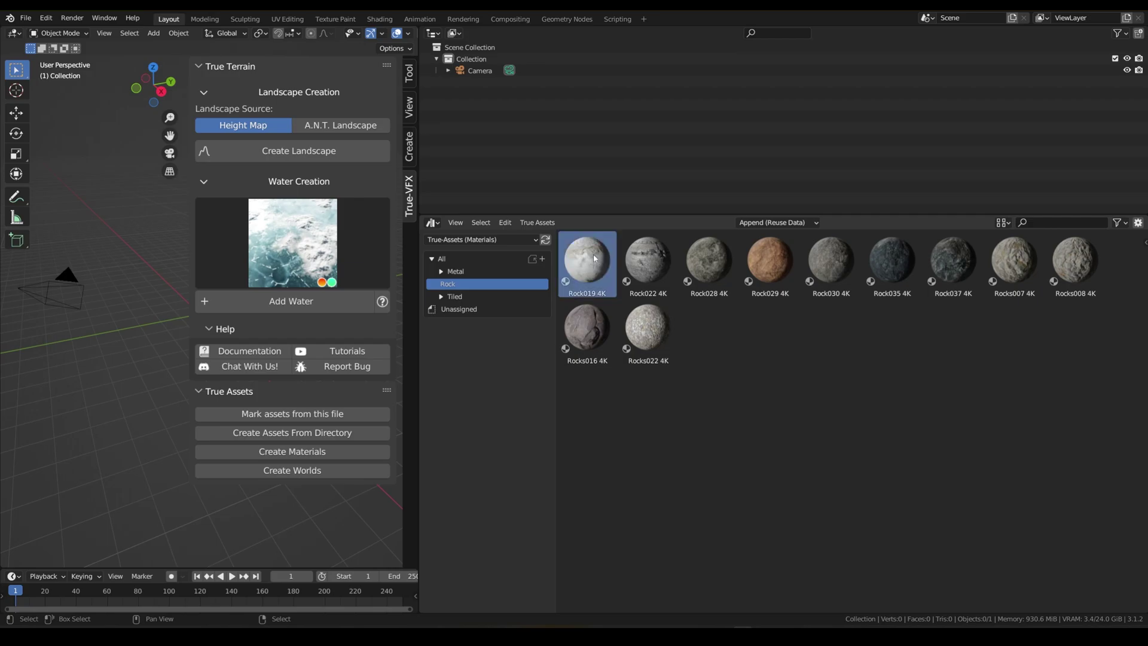
pyautogui.keyDown('ctrl'); pyautogui.click(652, 324); pyautogui.keyUp('ctrl')
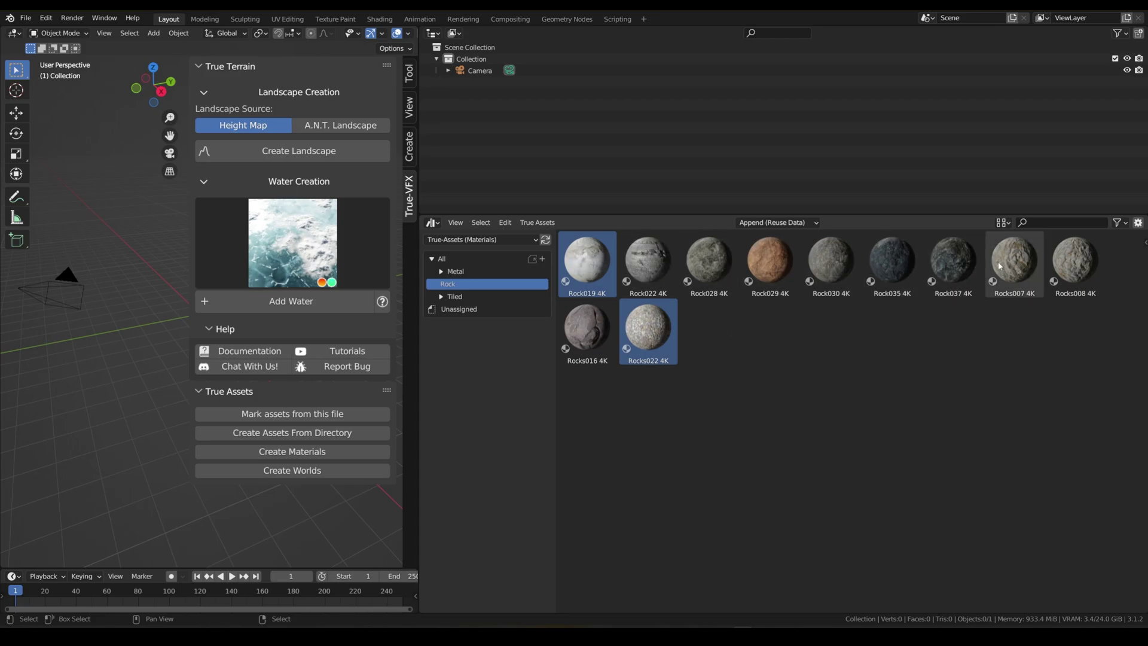
pyautogui.click(537, 223)
pyautogui.click(577, 262)
pyautogui.click(582, 297)
pyautogui.write('/Light')
pyautogui.press('Return')
pyautogui.press('Return')
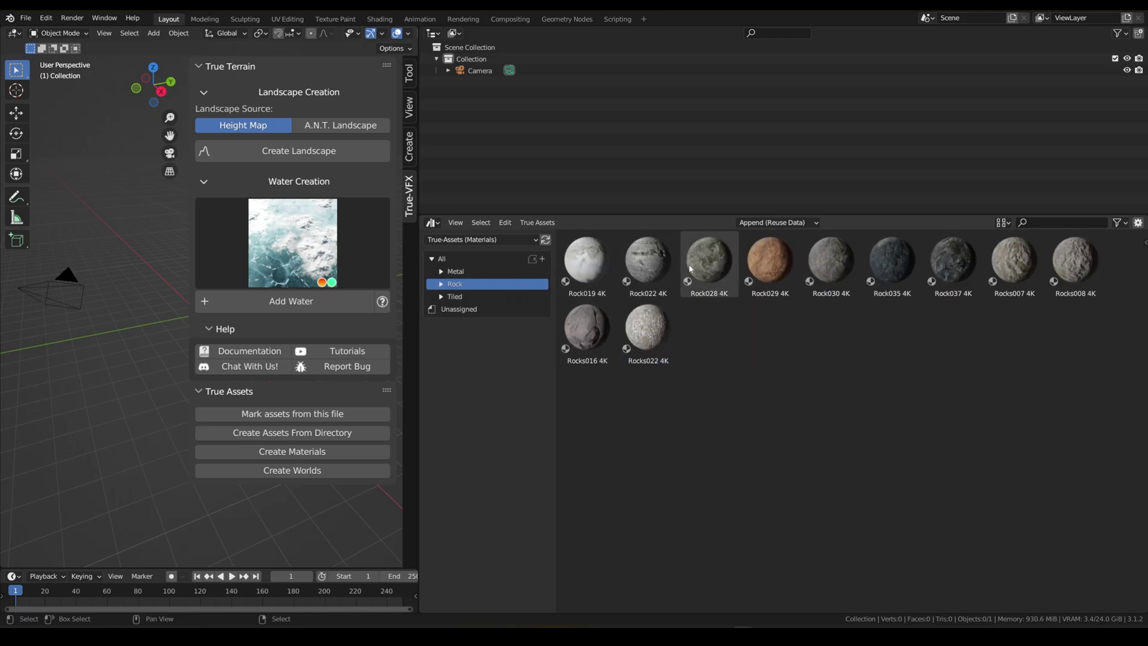
# Expand the Rock catalog and check the Light sub-catalog's contents.
pyautogui.click(711, 262)
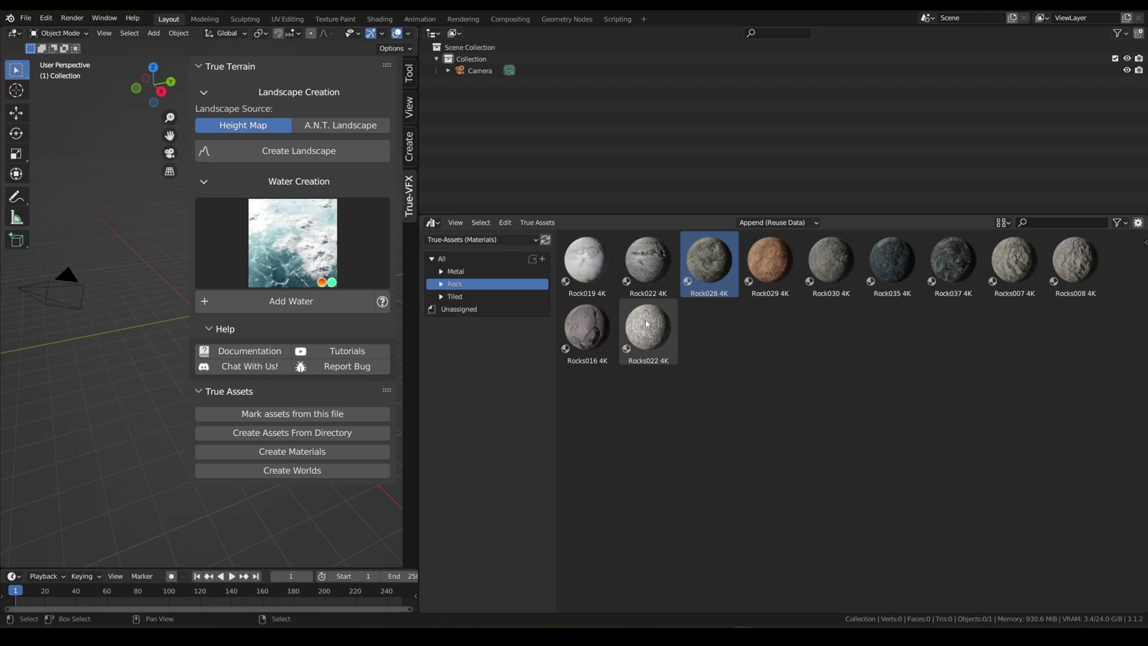
pyautogui.click(483, 296)
pyautogui.click(467, 284)
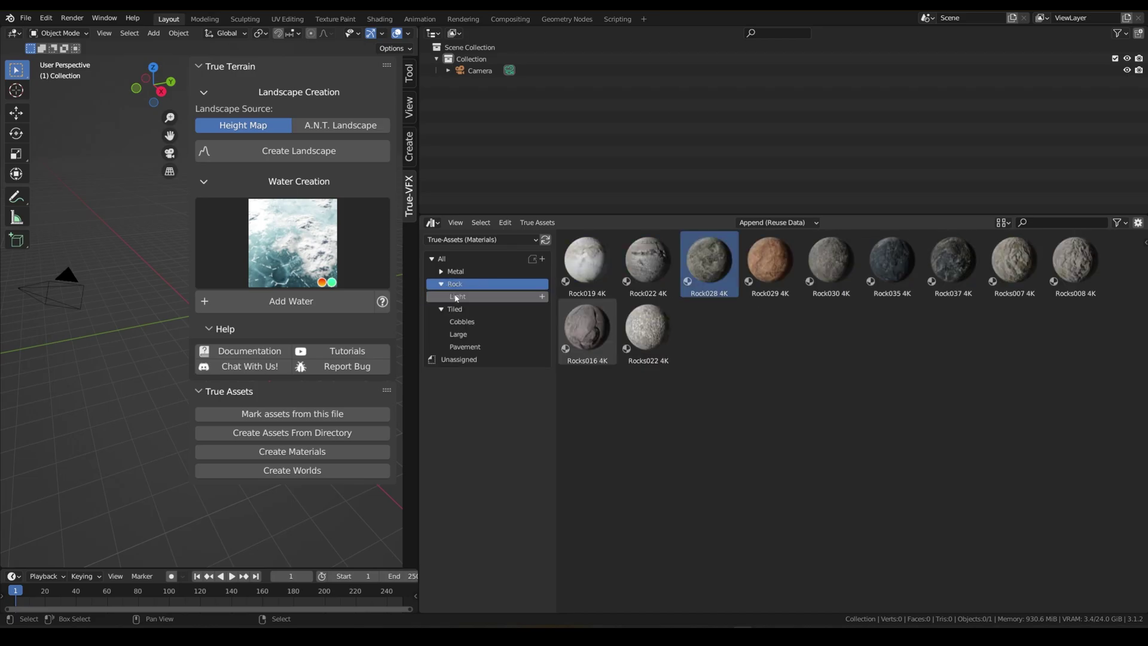
pyautogui.click(465, 296)
pyautogui.click(465, 285)
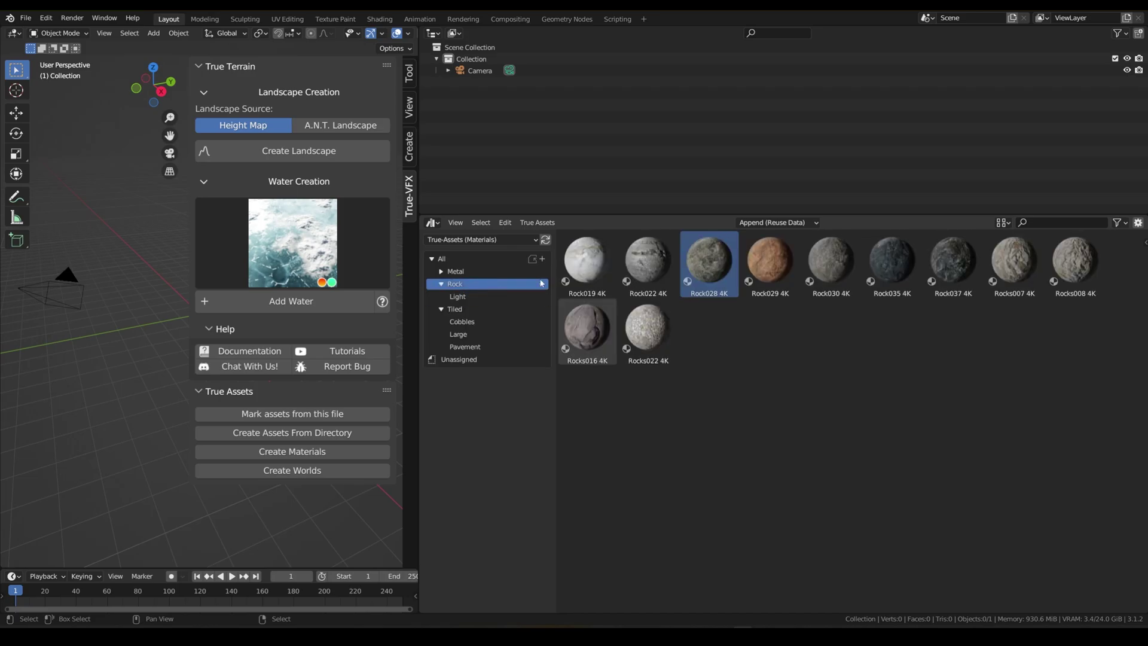
# Add Rock022 4K to Rock/Light and review the sub-catalog.
pyautogui.click(636, 257)
pyautogui.click(537, 223)
pyautogui.click(574, 250)
pyautogui.click(599, 310)
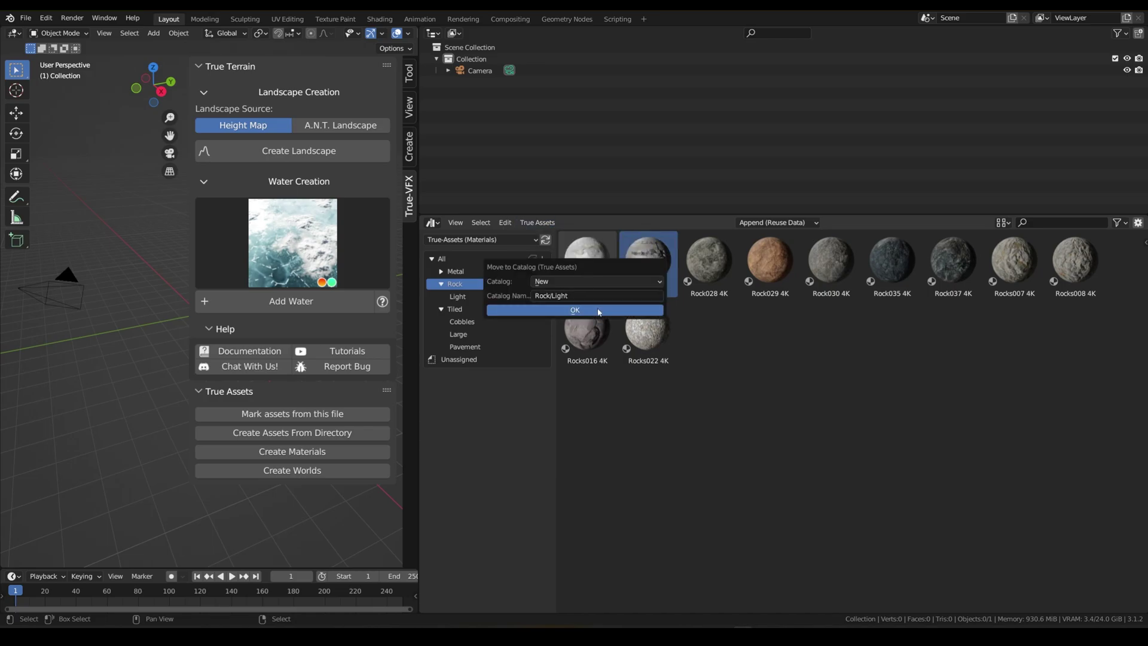
pyautogui.click(464, 298)
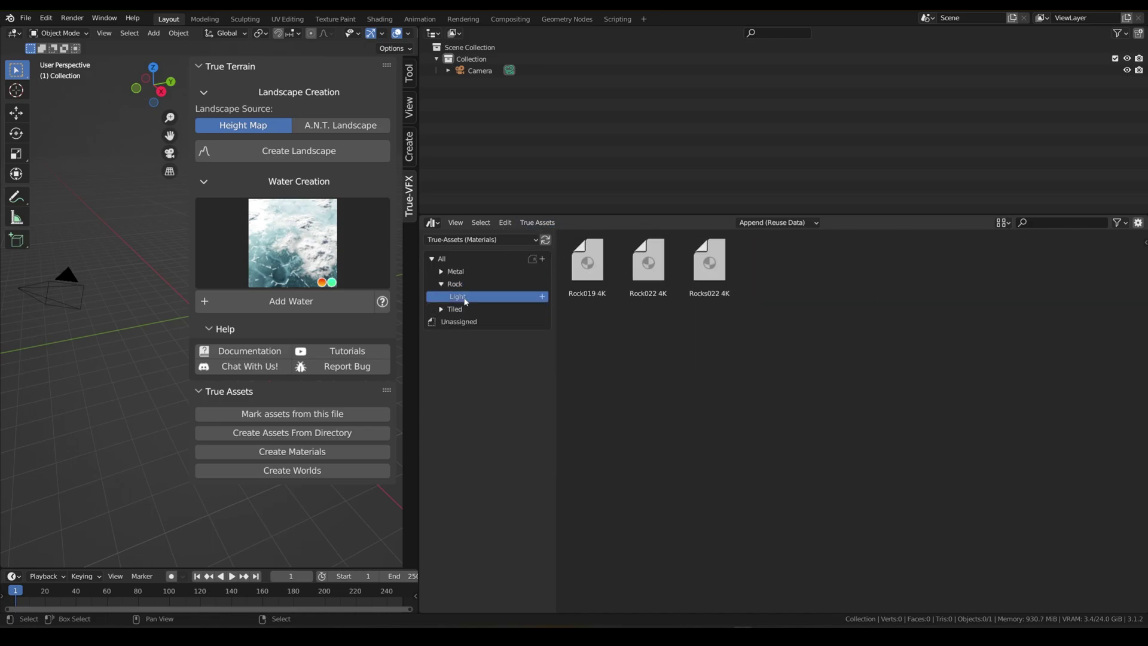
# Move Rock028, Rock030, Rocks007 and Rocks008 4K into a new Rock/Grey sub-catalog.
pyautogui.click(455, 283)
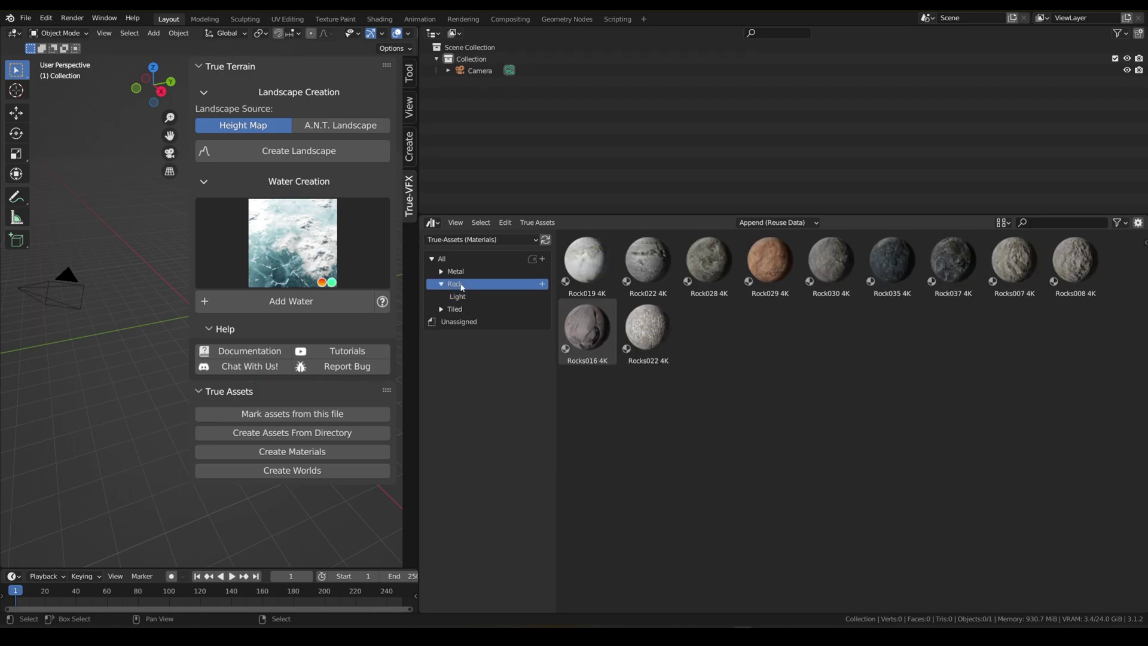
pyautogui.click(829, 262)
pyautogui.keyDown('ctrl'); pyautogui.click(717, 259); pyautogui.keyUp('ctrl')
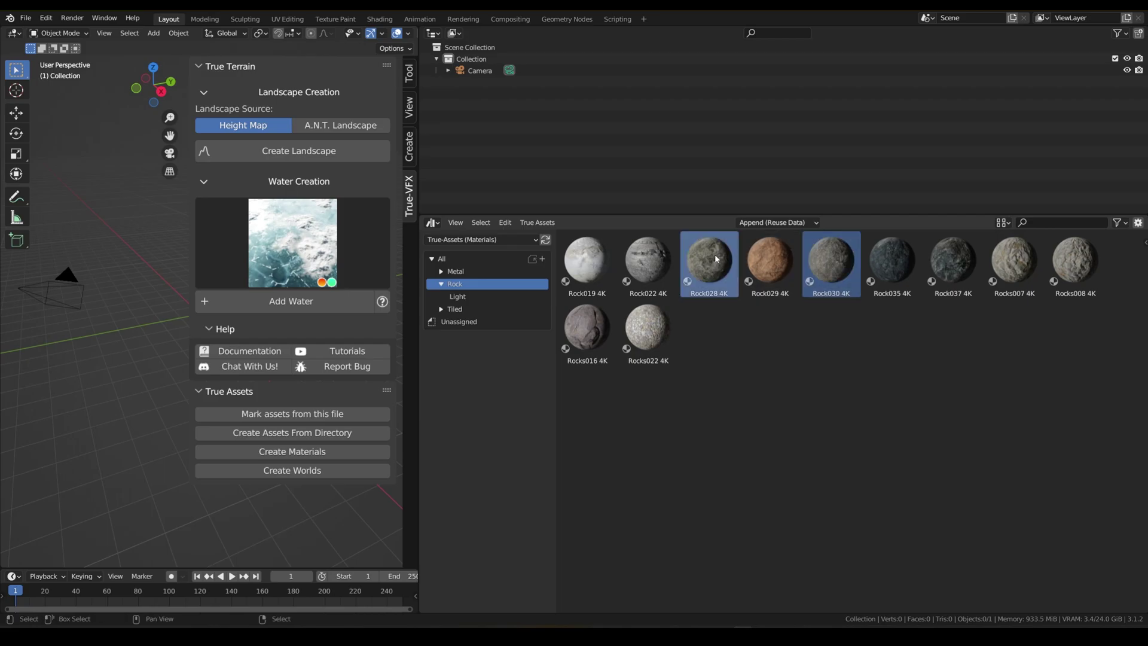
pyautogui.keyDown('ctrl'); pyautogui.click(1013, 260); pyautogui.keyUp('ctrl')
pyautogui.keyDown('ctrl'); pyautogui.click(1074, 263); pyautogui.keyUp('ctrl')
pyautogui.click(537, 222)
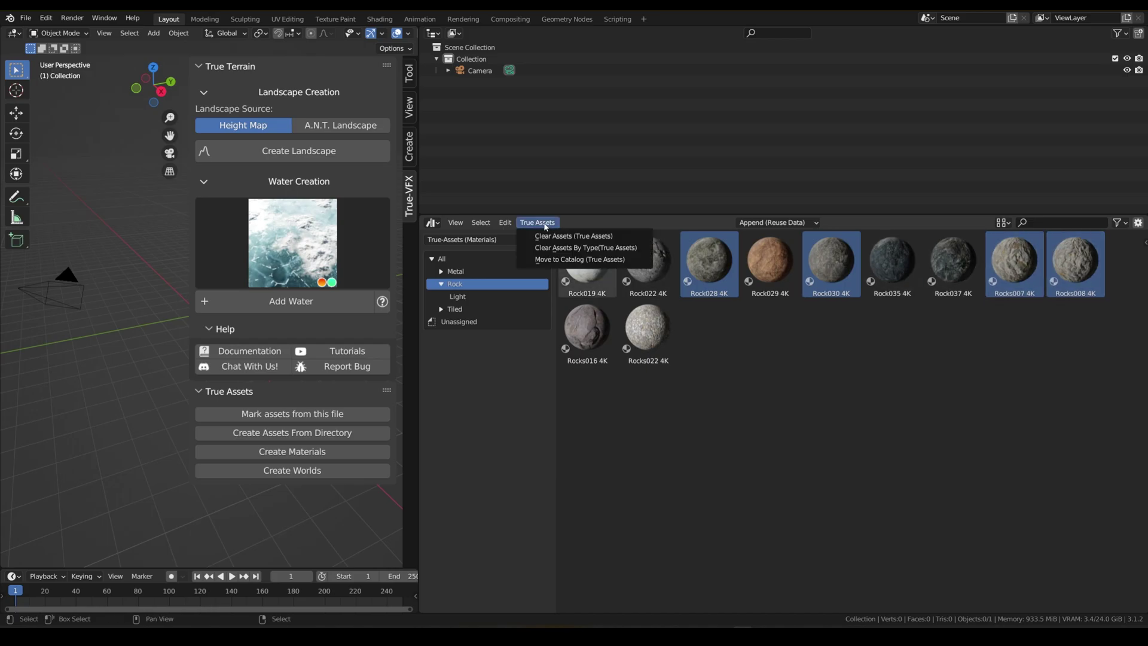
pyautogui.click(568, 258)
pyautogui.click(595, 294)
pyautogui.press('BackSpace')
pyautogui.press('BackSpace')
pyautogui.press('BackSpace')
pyautogui.press('BackSpace')
pyautogui.write('Grey')
pyautogui.press('Return')
pyautogui.click(592, 307)
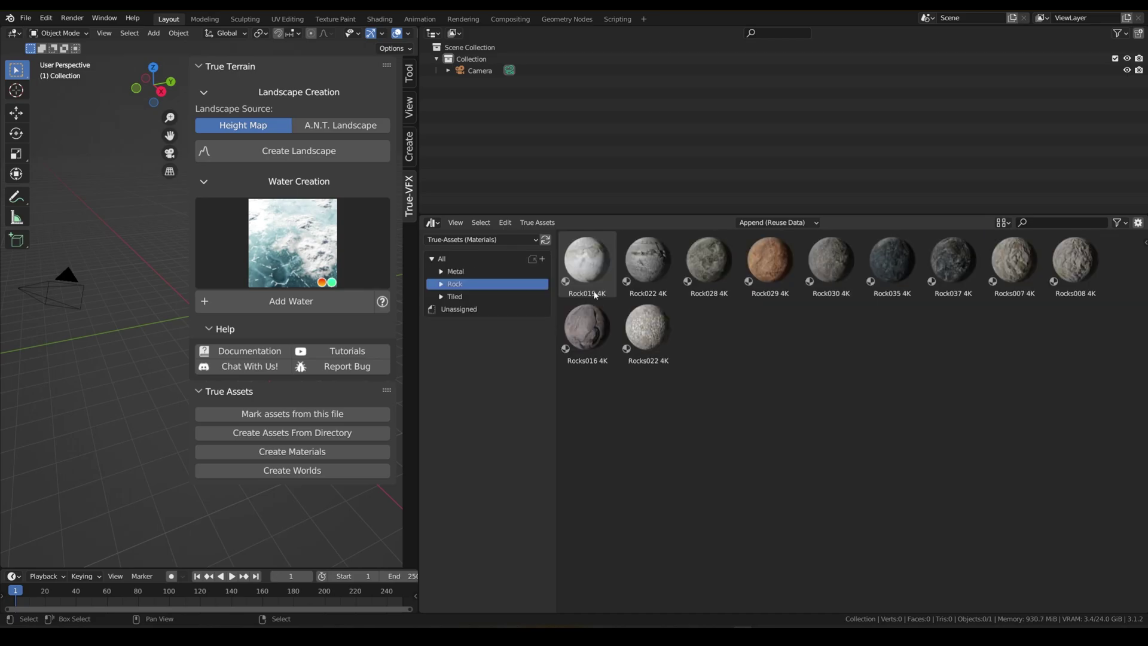
# Select Rock035 and Rock037 4K and check the new Grey sub-catalog.
pyautogui.click(912, 271)
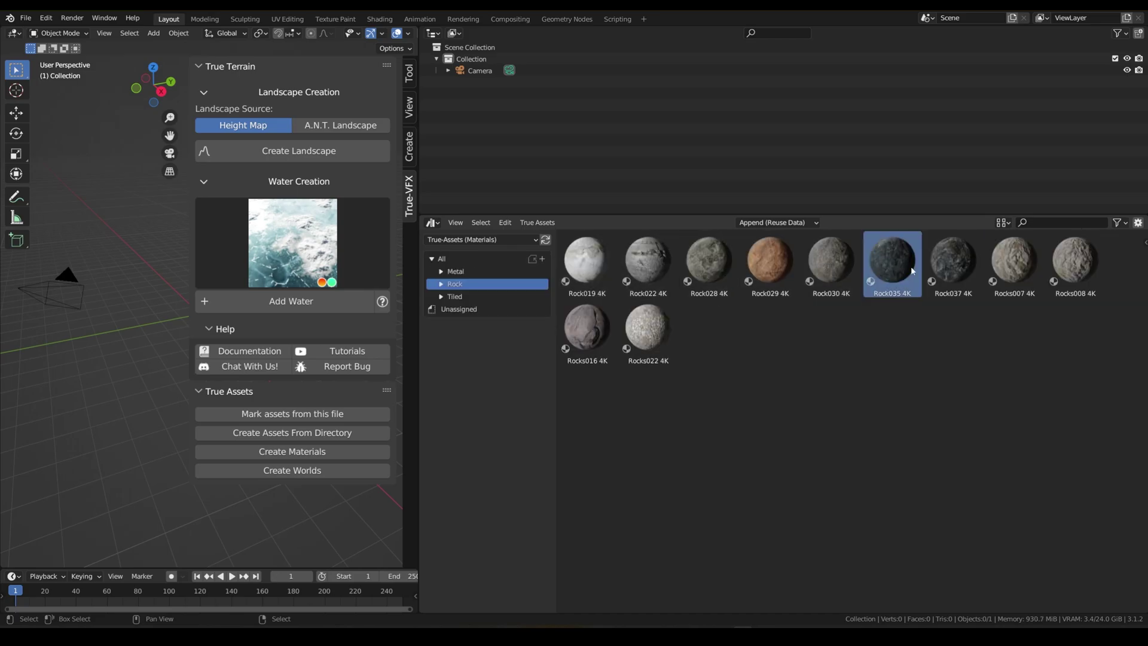
pyautogui.keyDown('ctrl'); pyautogui.click(953, 263); pyautogui.keyUp('ctrl')
pyautogui.click(441, 284)
pyautogui.click(458, 297)
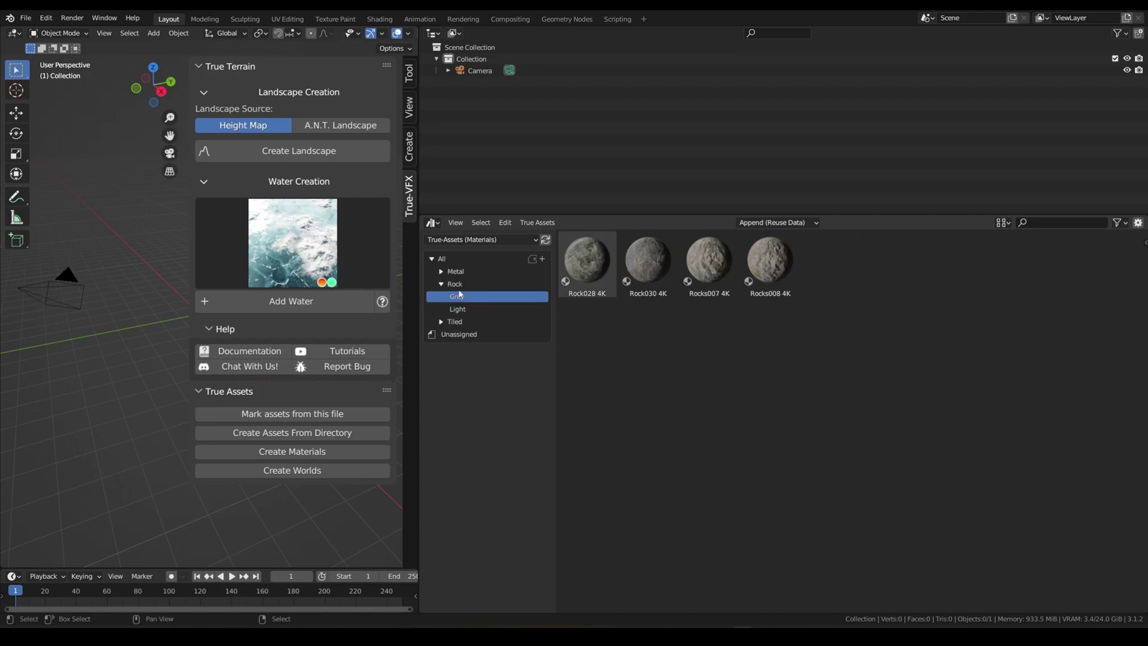
# Move Rock035 and Rock037 4K into a new Rock/Dark sub-catalog.
pyautogui.click(455, 283)
pyautogui.click(536, 222)
pyautogui.click(574, 249)
pyautogui.click(579, 289)
pyautogui.write('Rock/Grey')
pyautogui.press('BackSpace')
pyautogui.press('BackSpace')
pyautogui.press('BackSpace')
pyautogui.write('Dark')
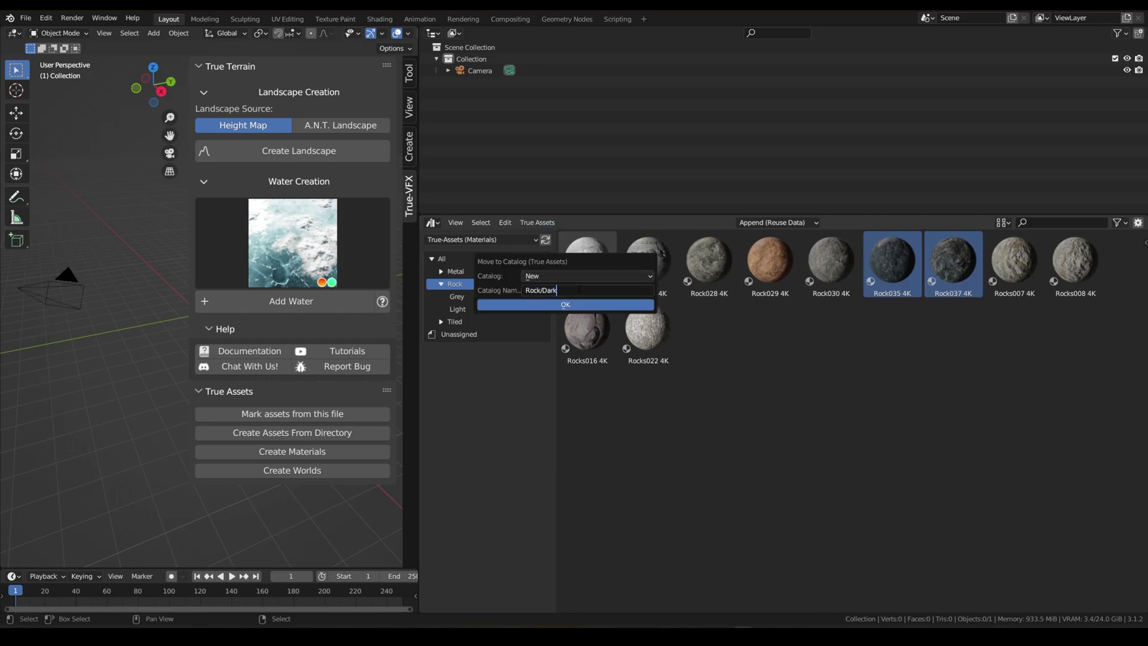
pyautogui.press('Return')
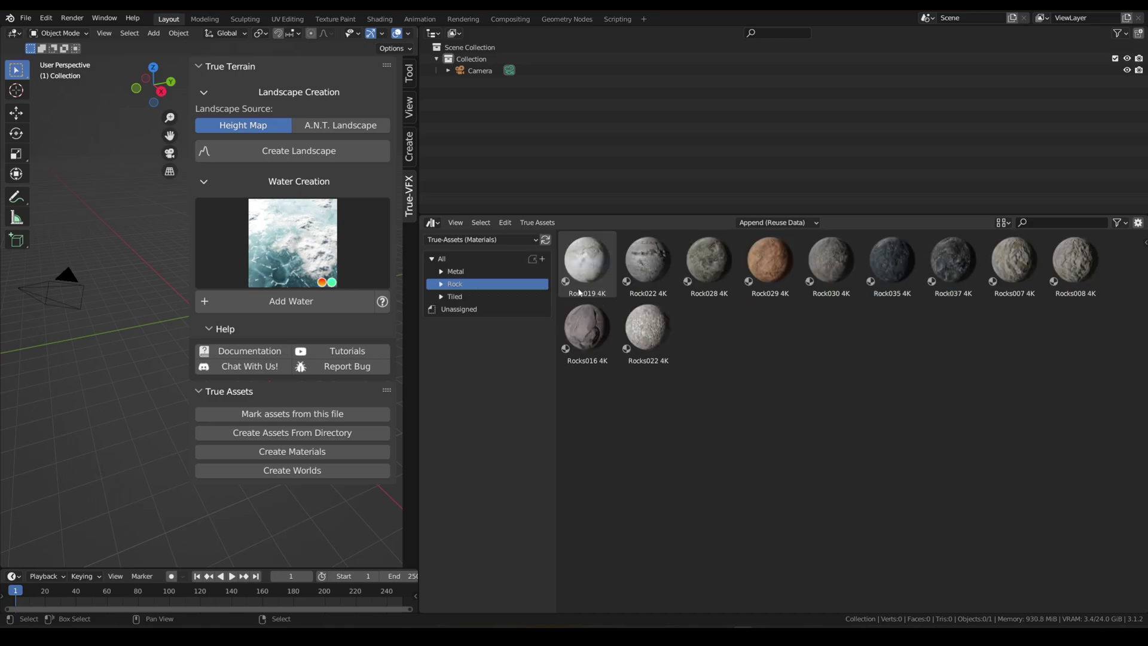
# Review the Dark, Grey and Light sub-catalogs under Rock.
pyautogui.click(441, 283)
pyautogui.click(460, 299)
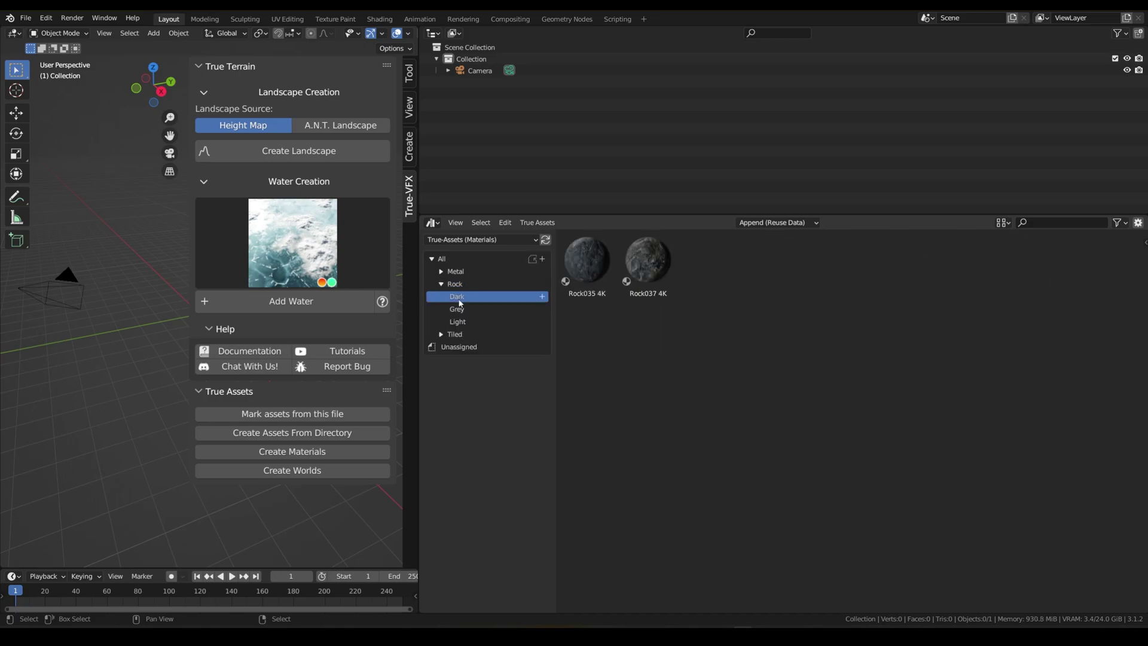
pyautogui.click(459, 309)
pyautogui.click(459, 321)
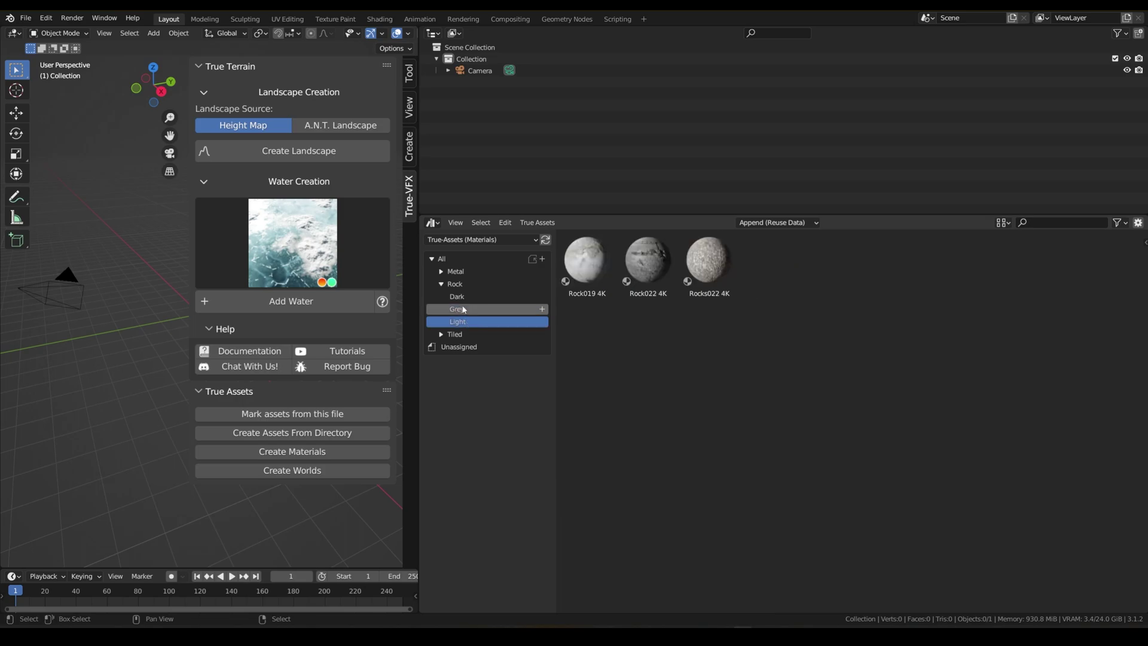
pyautogui.click(455, 284)
# Select Rock029 4K and Rocks016 4K while comparing the Grey and Dark sub-catalogs.
pyautogui.click(761, 264)
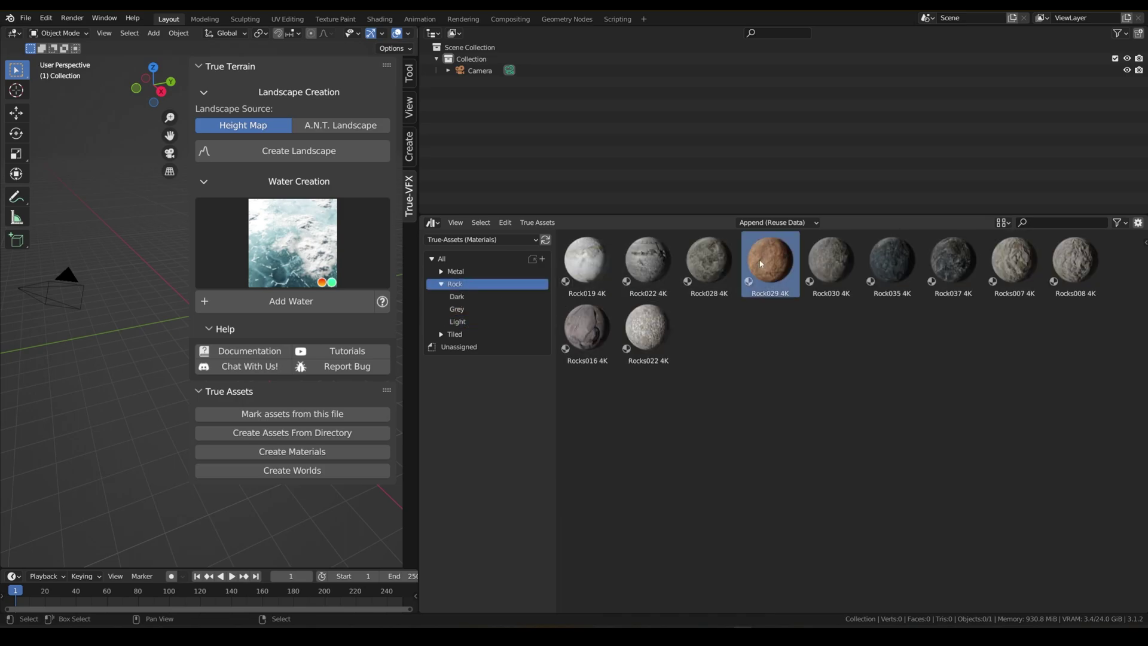
pyautogui.click(461, 309)
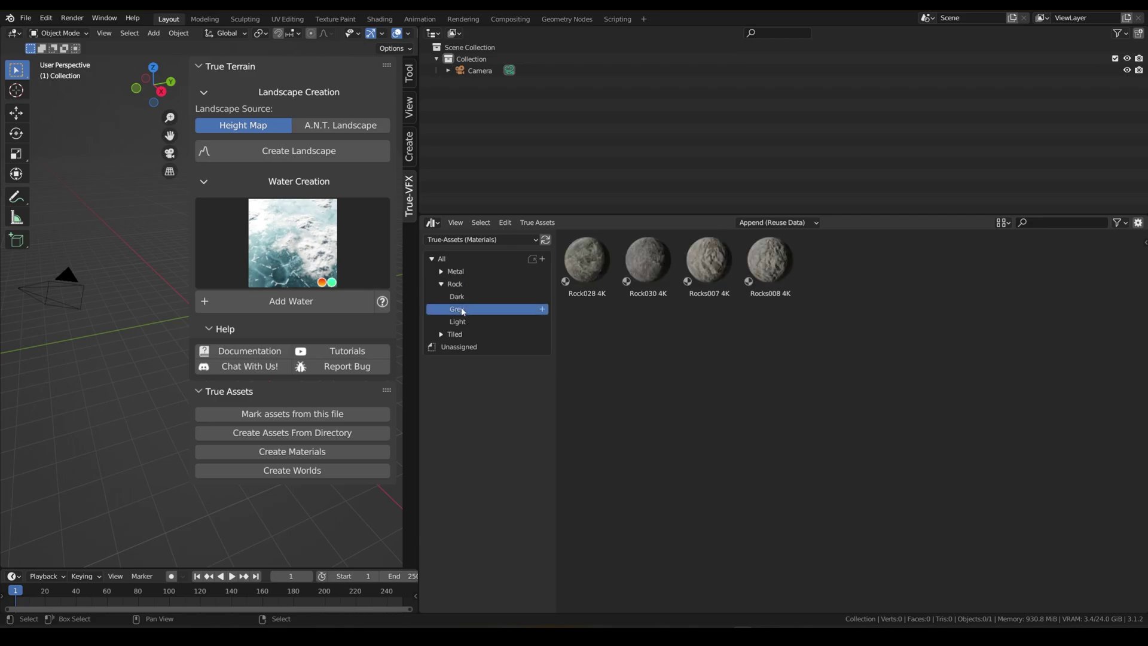
pyautogui.click(454, 284)
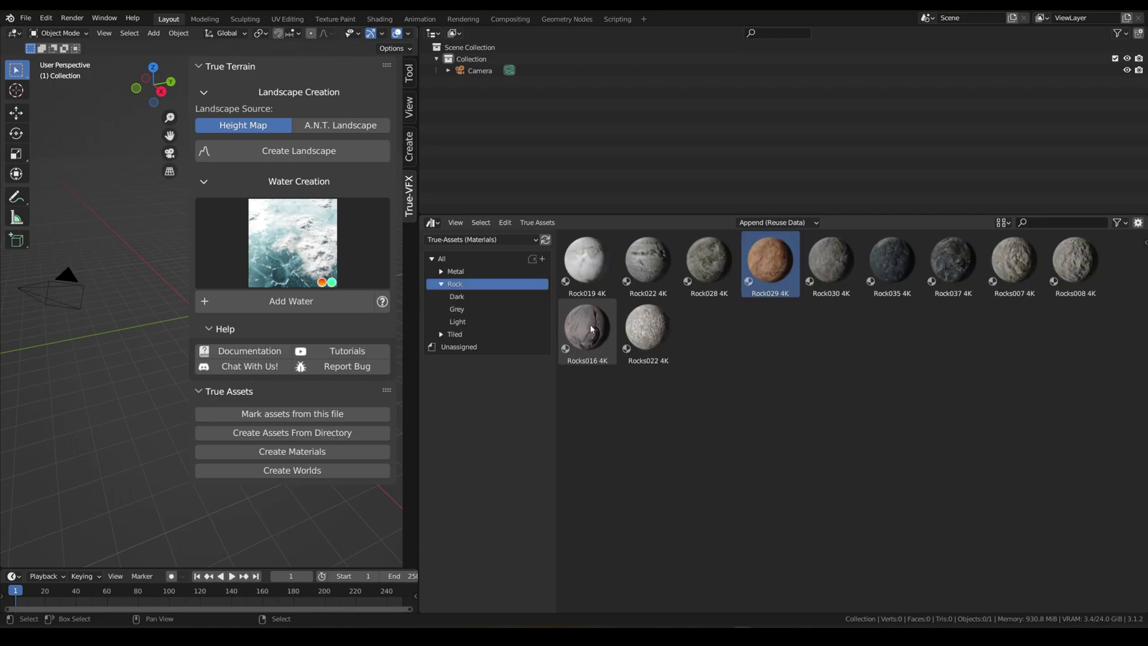
pyautogui.click(591, 328)
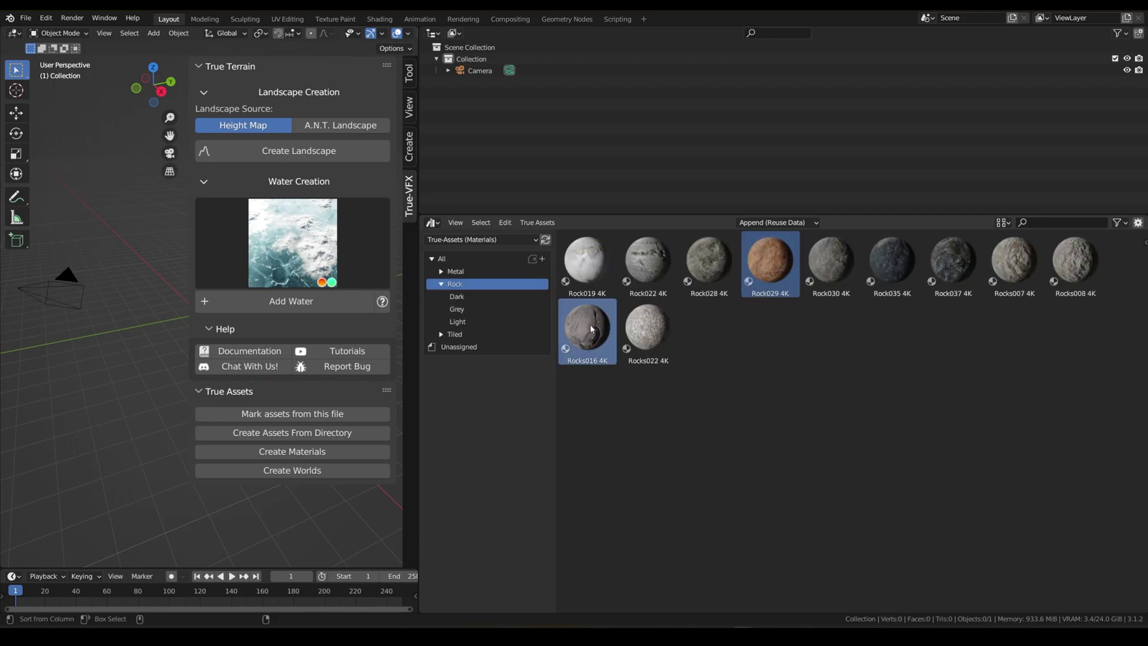
pyautogui.click(472, 308)
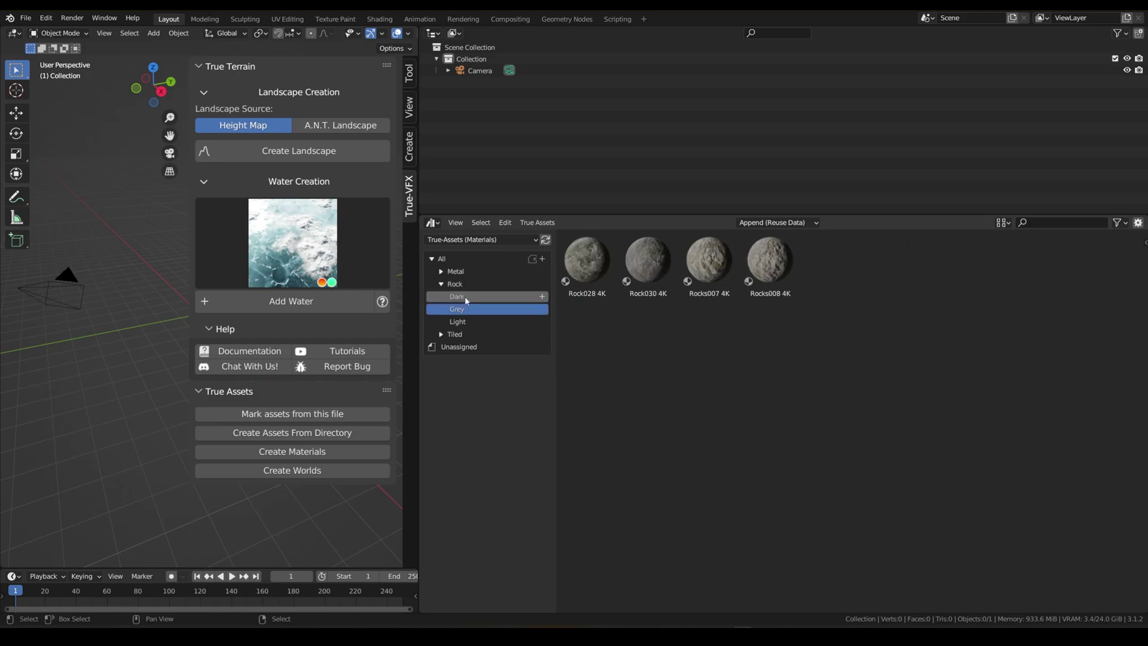
pyautogui.click(466, 298)
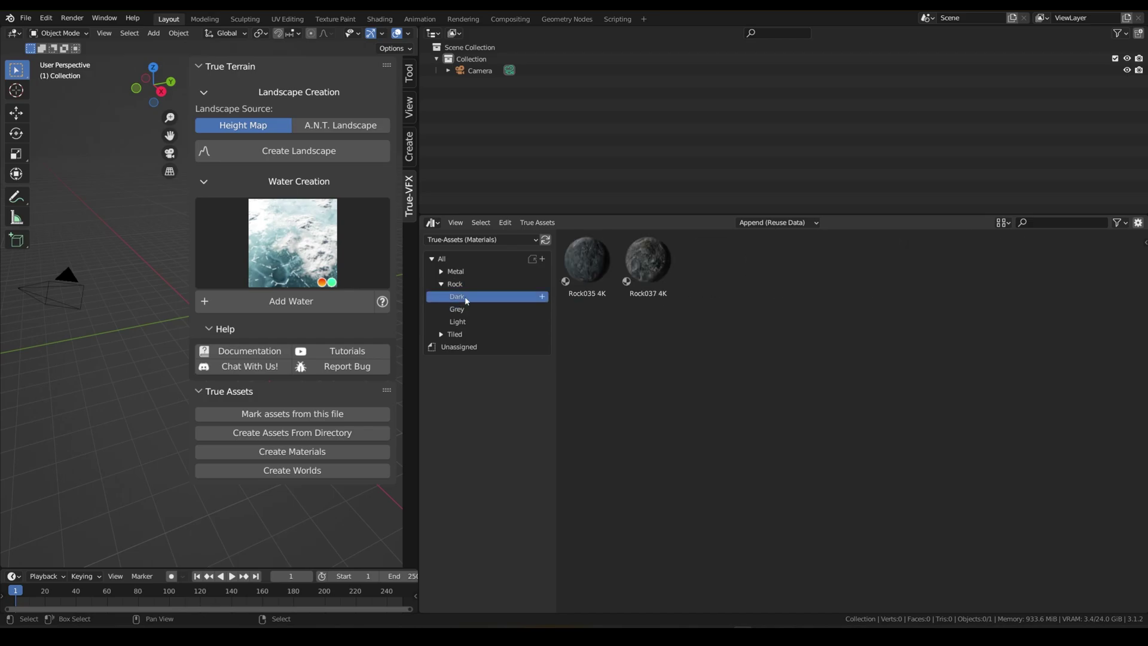
pyautogui.click(459, 285)
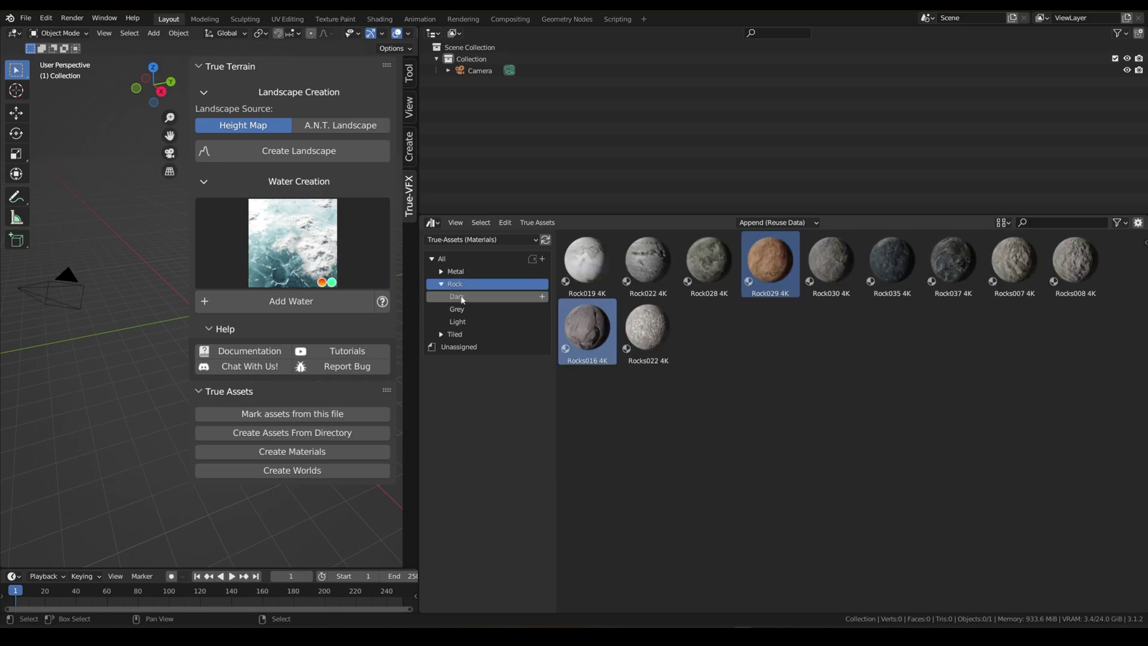
pyautogui.click(464, 308)
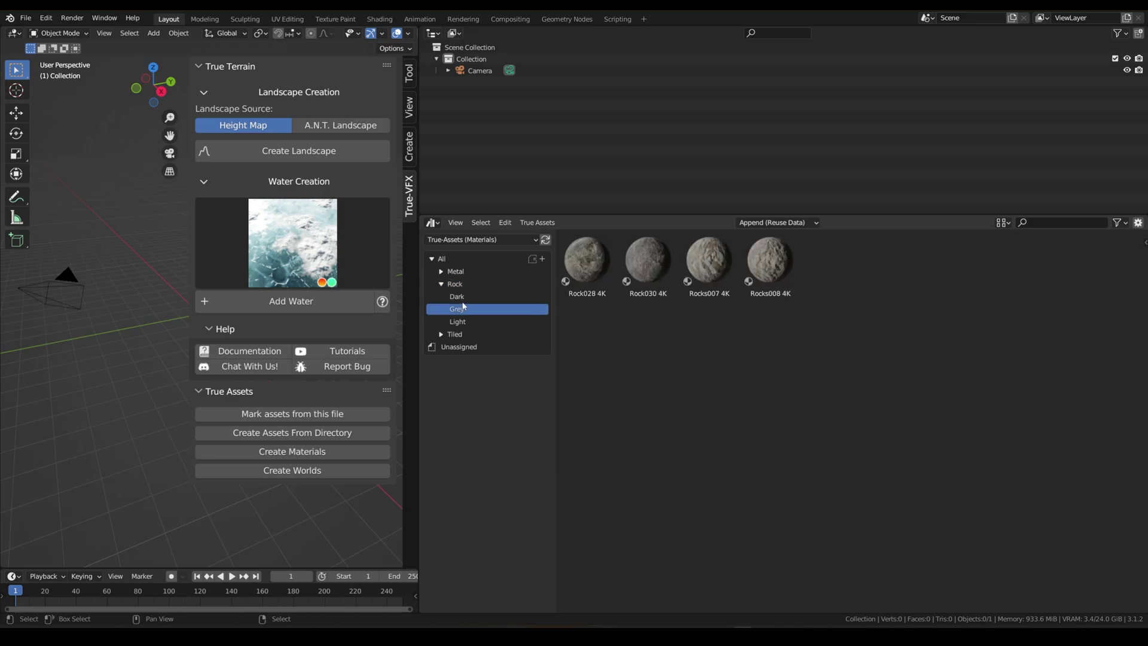
# Move Rock029 4K and Rocks016 4K into a new Rock/Brown sub-catalog.
pyautogui.click(464, 285)
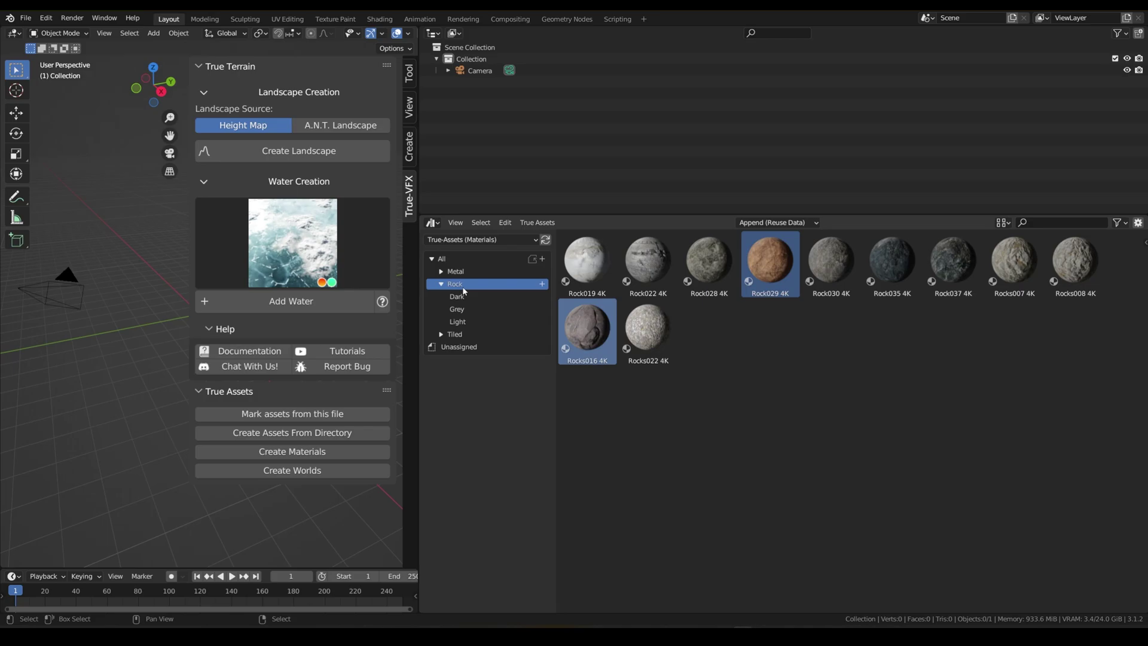
pyautogui.click(537, 222)
pyautogui.click(579, 259)
pyautogui.click(590, 295)
pyautogui.write('Rock/Dark')
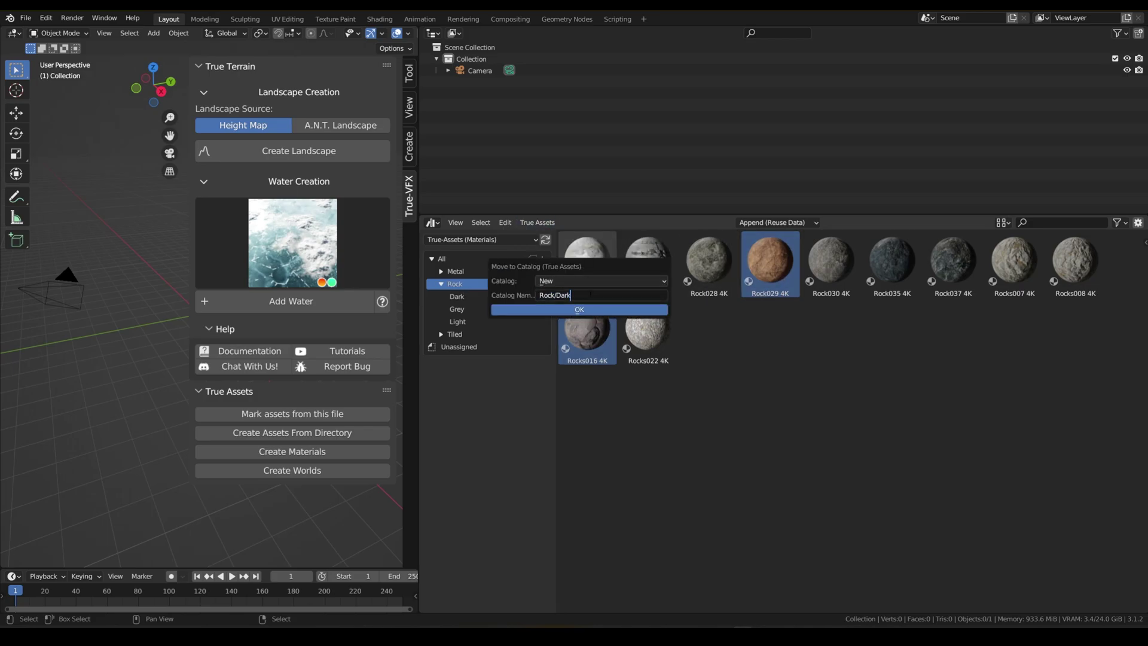
pyautogui.write('Brown')
pyautogui.press('Return')
pyautogui.press('Return')
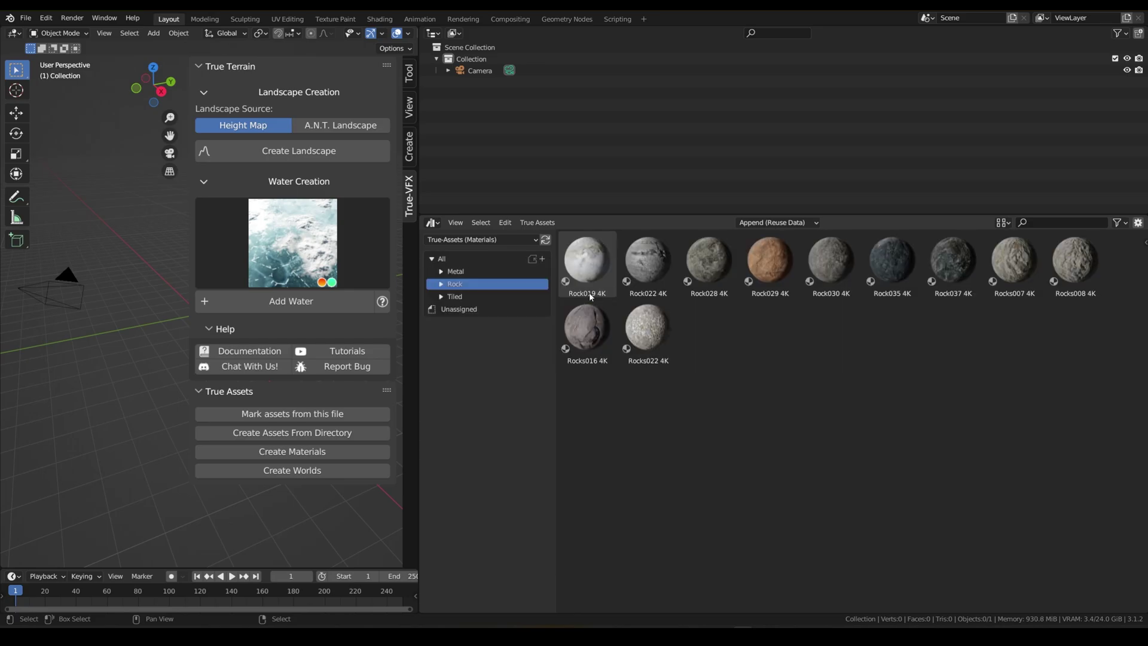
# Review Brown, Dark, Grey and Light, expand Tiled, collapse Rock, and show all materials.
pyautogui.click(441, 284)
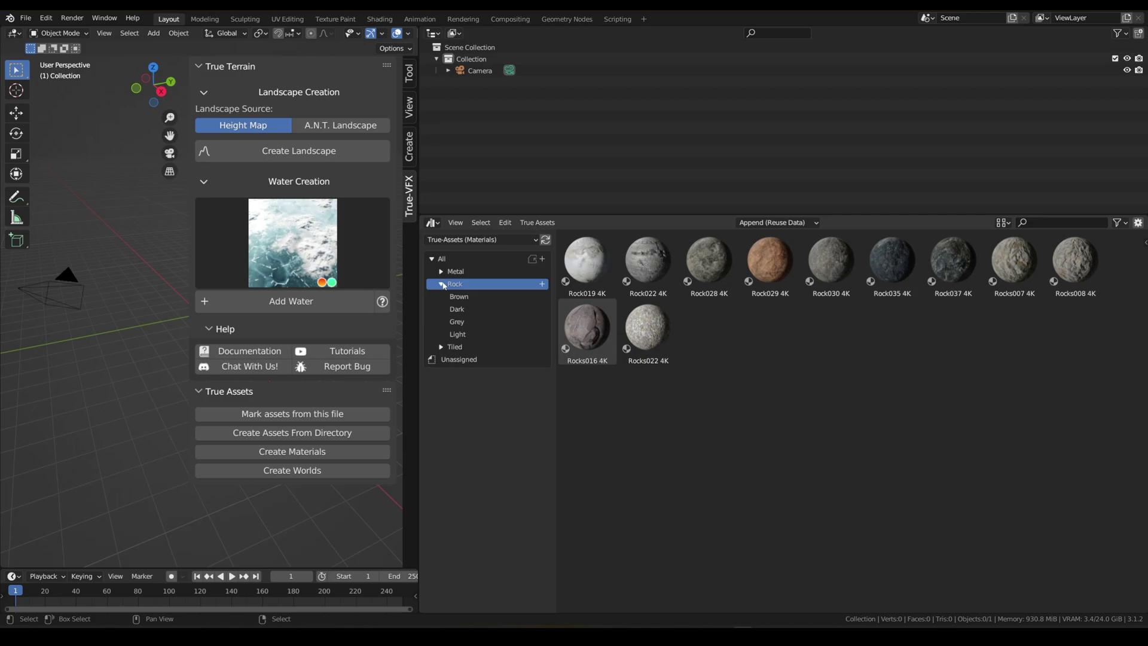
pyautogui.click(465, 297)
pyautogui.click(464, 310)
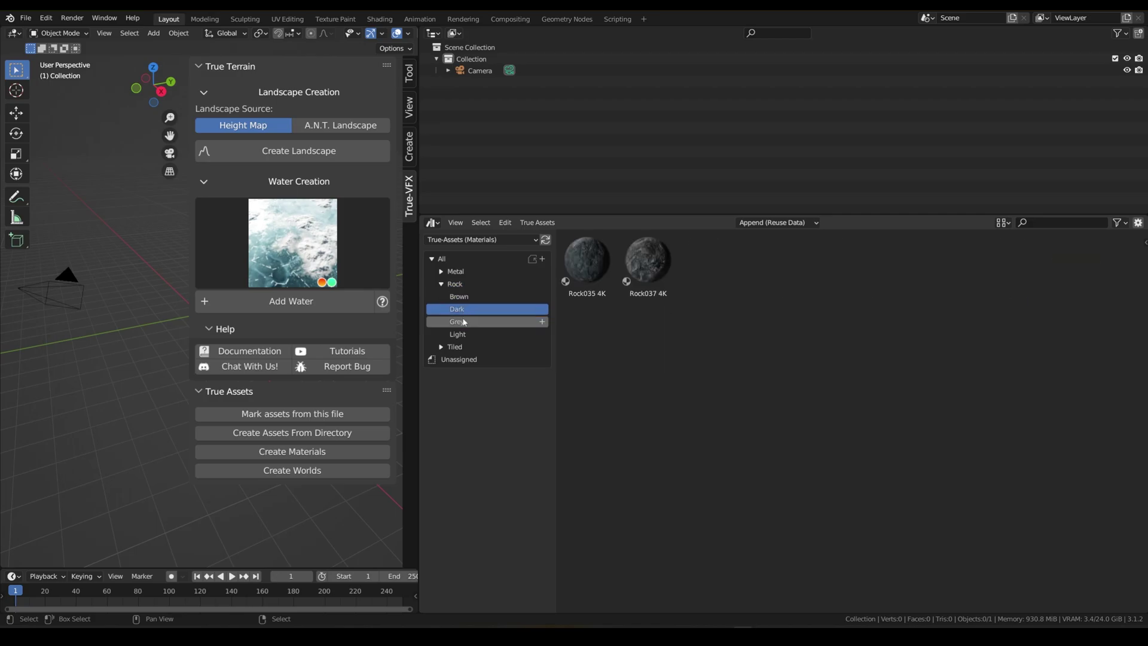
pyautogui.click(466, 322)
pyautogui.click(467, 335)
pyautogui.click(441, 347)
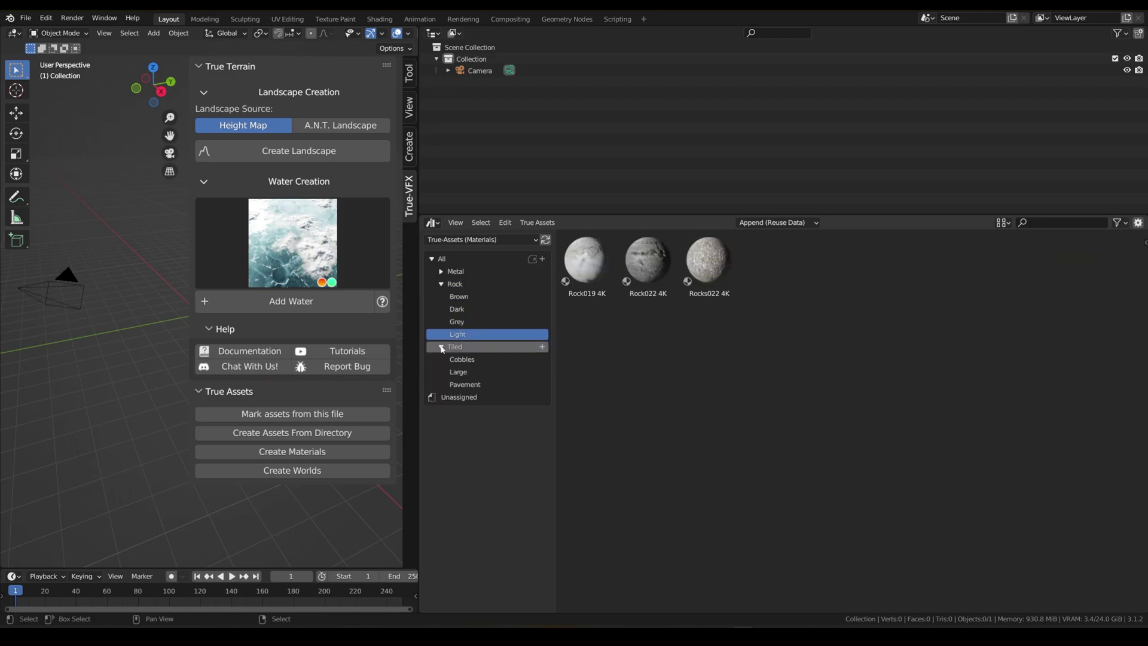
pyautogui.click(441, 284)
pyautogui.click(443, 259)
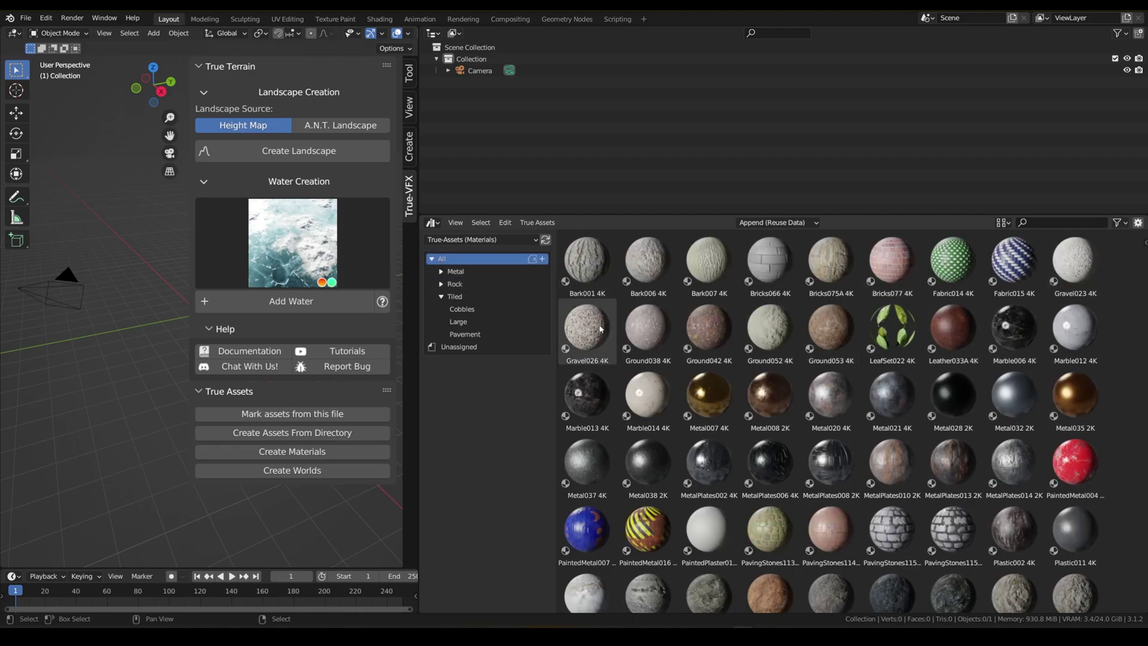
# Move Gravel023, Gravel026, Ground038, Ground042, Ground052 and Ground053 4K into a new Ground catalog.
pyautogui.click(1074, 263)
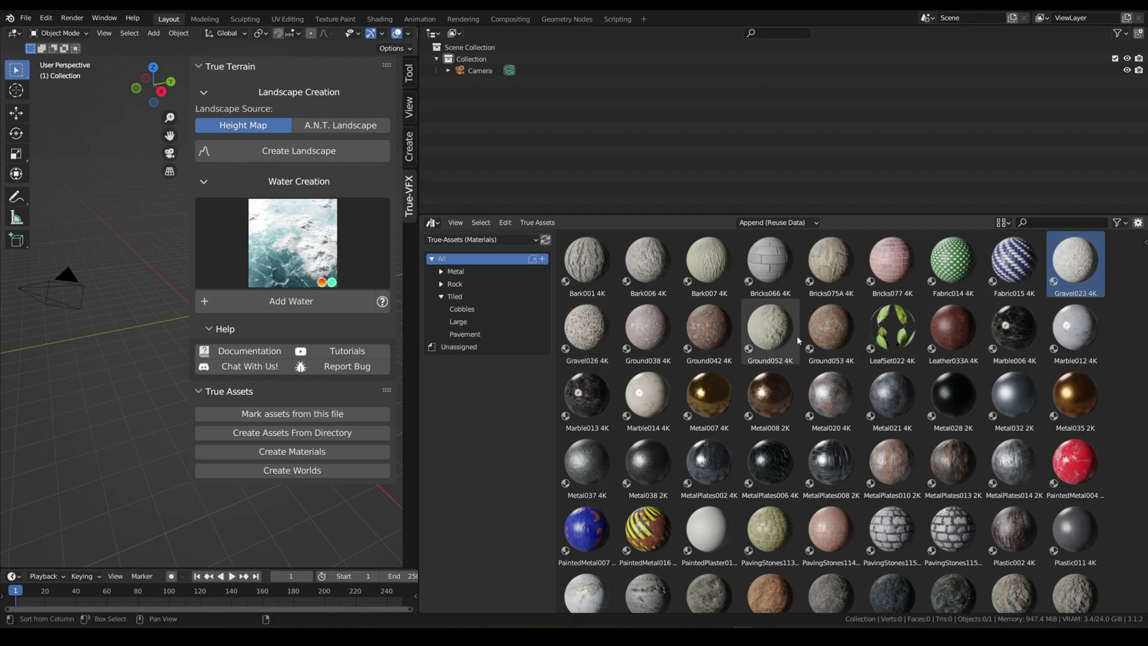
pyautogui.keyDown('shift'); pyautogui.click(832, 332); pyautogui.keyUp('shift')
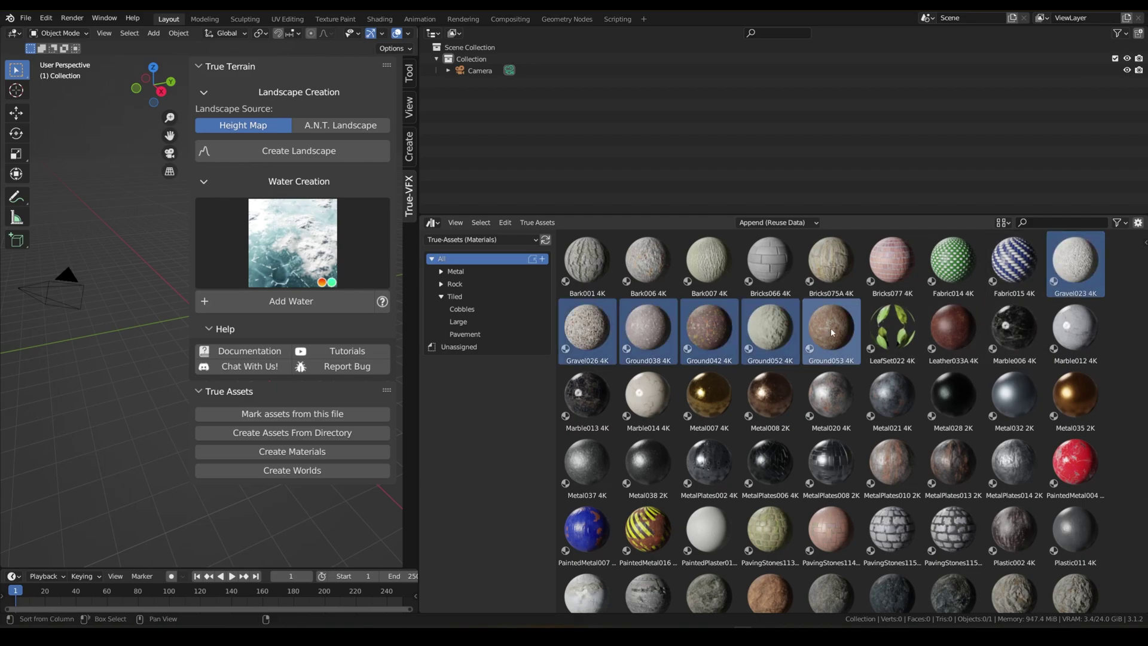
pyautogui.click(541, 223)
pyautogui.click(579, 259)
pyautogui.click(583, 292)
pyautogui.write('Gro')
pyautogui.press('Return')
pyautogui.click(579, 305)
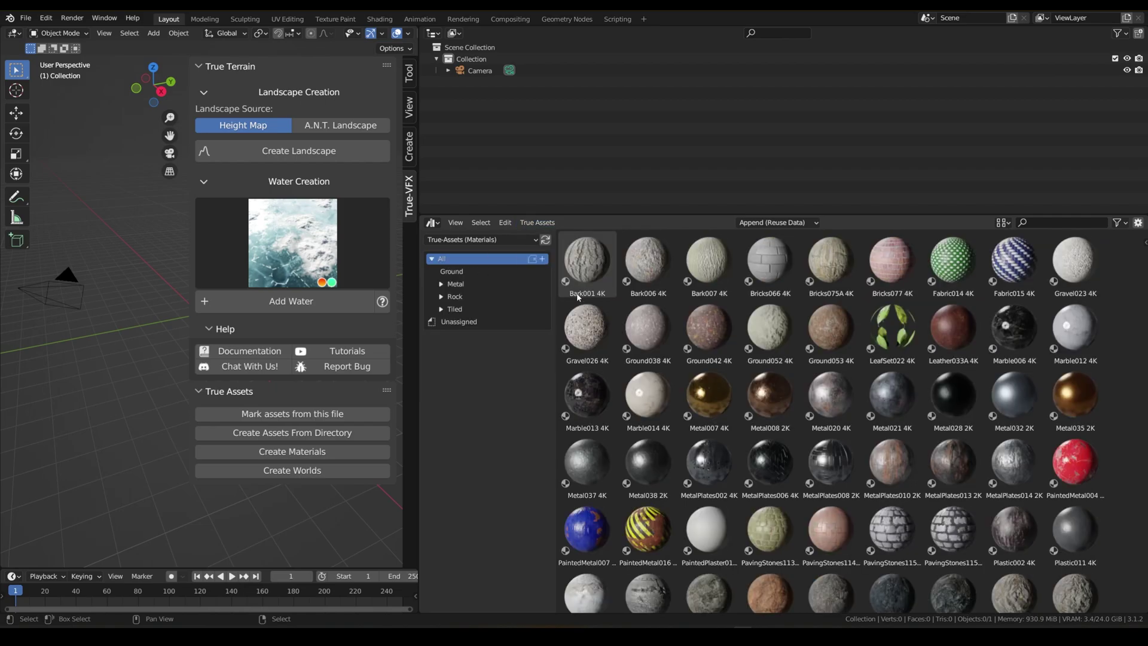
pyautogui.click(472, 271)
pyautogui.click(600, 261)
# Move the two gravel materials, including Gravel026, into a new Ground/Gravel catalog.
pyautogui.click(648, 260)
pyautogui.keyDown('shift'); pyautogui.click(587, 260); pyautogui.keyUp('shift')
pyautogui.click(537, 223)
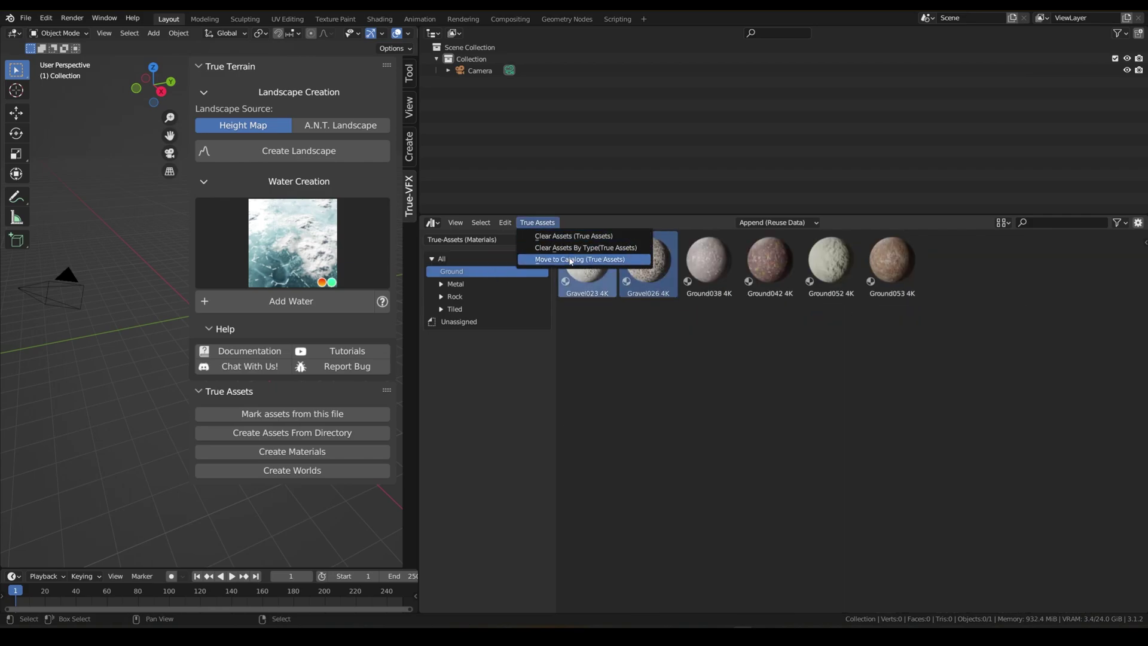
pyautogui.click(578, 259)
pyautogui.click(568, 292)
pyautogui.write('/Gr')
pyautogui.press('Return')
pyautogui.click(569, 307)
# Select Ground038 and switch the browser thumbnails to Large.
pyautogui.click(696, 259)
pyautogui.click(1003, 223)
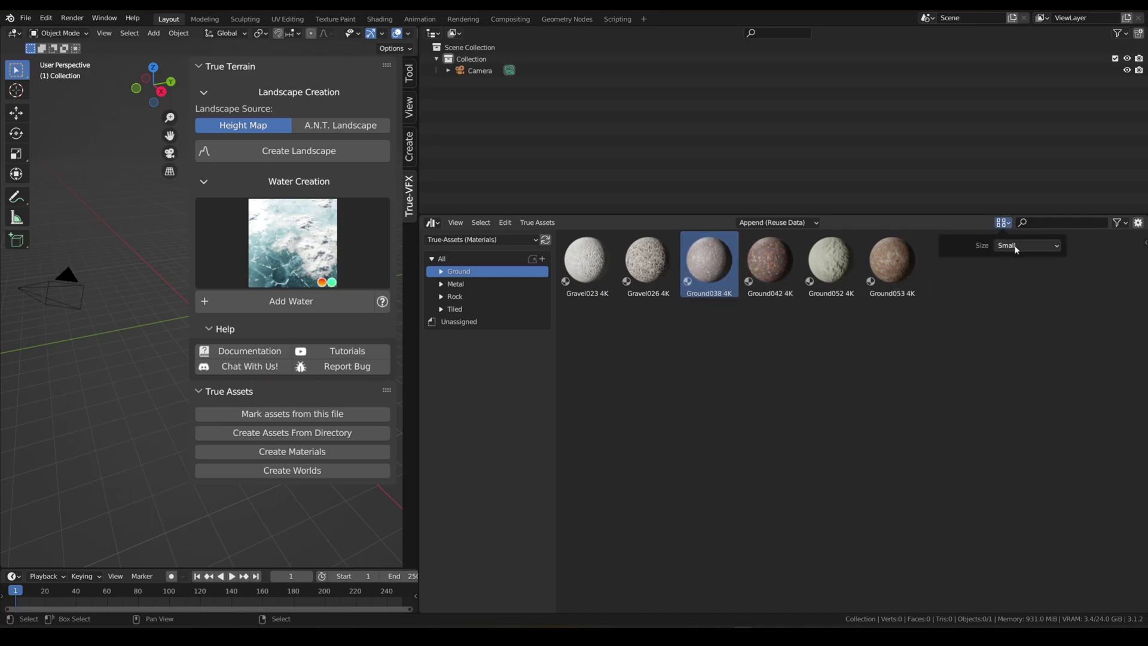
pyautogui.click(1016, 245)
pyautogui.click(1016, 297)
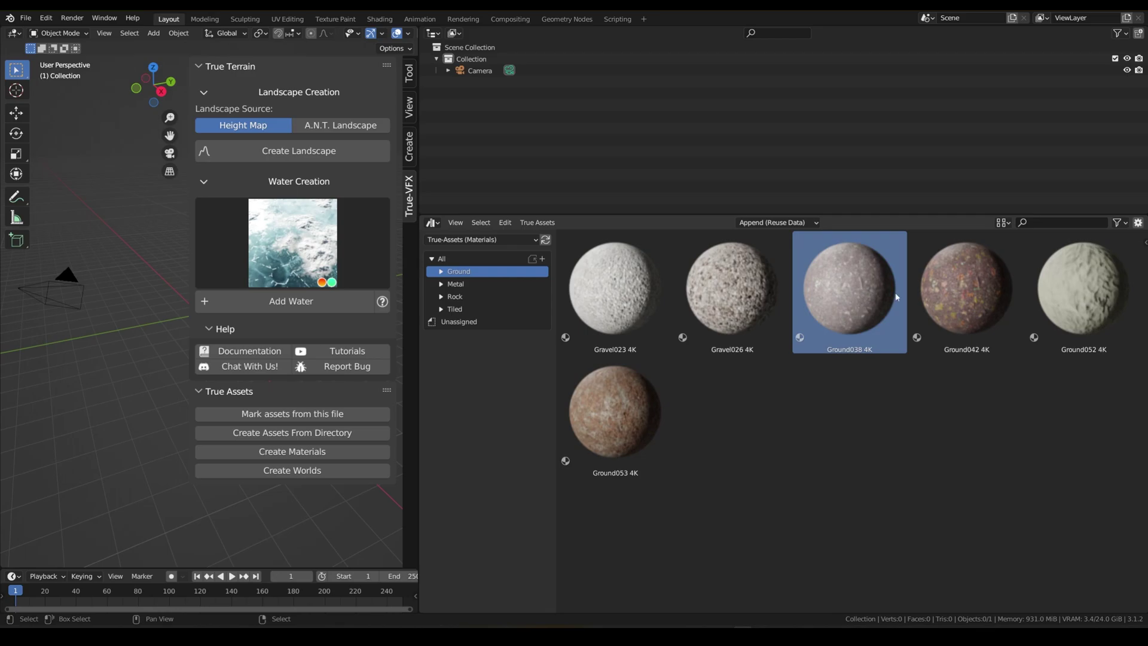
# Add Ground042 and Ground053 and move all three into a new Ground/Forest catalog.
pyautogui.keyDown('shift'); pyautogui.click(971, 299); pyautogui.keyUp('shift')
pyautogui.keyDown('shift'); pyautogui.click(643, 429); pyautogui.keyUp('shift')
pyautogui.click(537, 222)
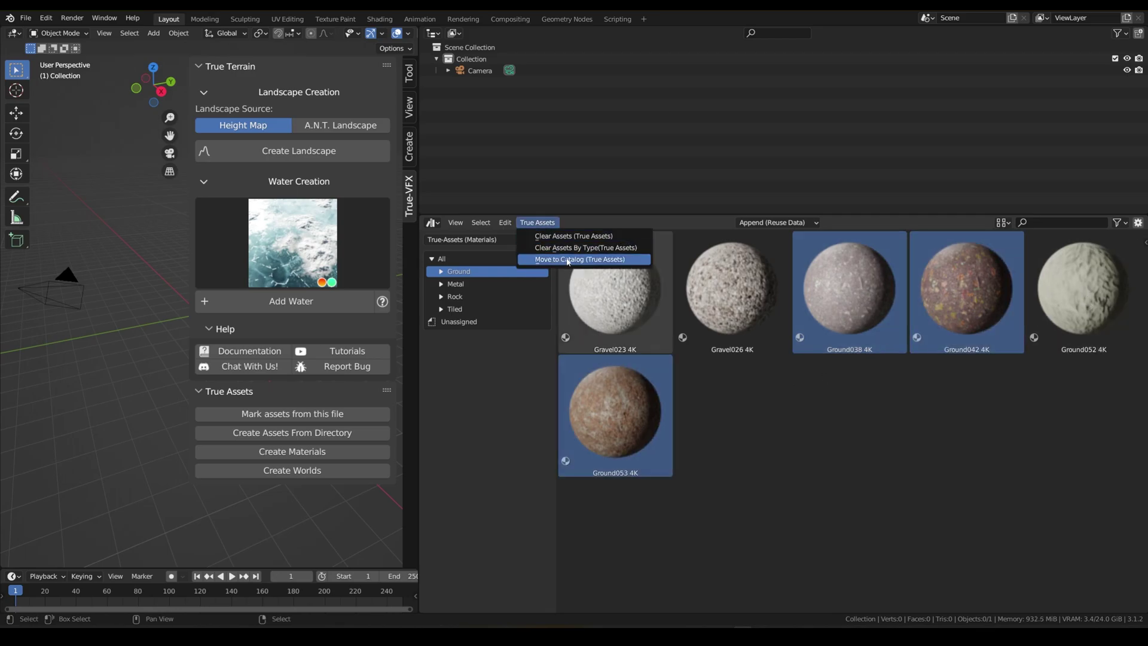
pyautogui.click(557, 259)
pyautogui.click(595, 292)
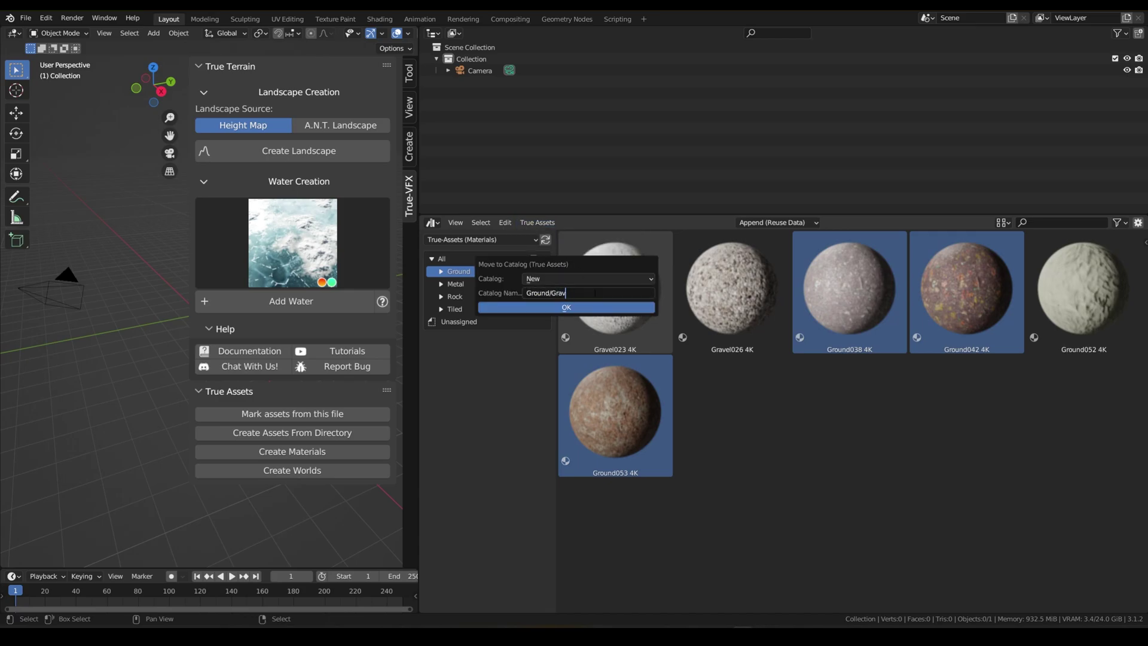
pyautogui.press('BackSpace')
pyautogui.press('BackSpace')
pyautogui.write('D')
pyautogui.press('BackSpace')
pyautogui.write('Forest')
pyautogui.press('Return')
# Move Ground052 into a new Ground/Sand catalog.
pyautogui.click(1102, 294)
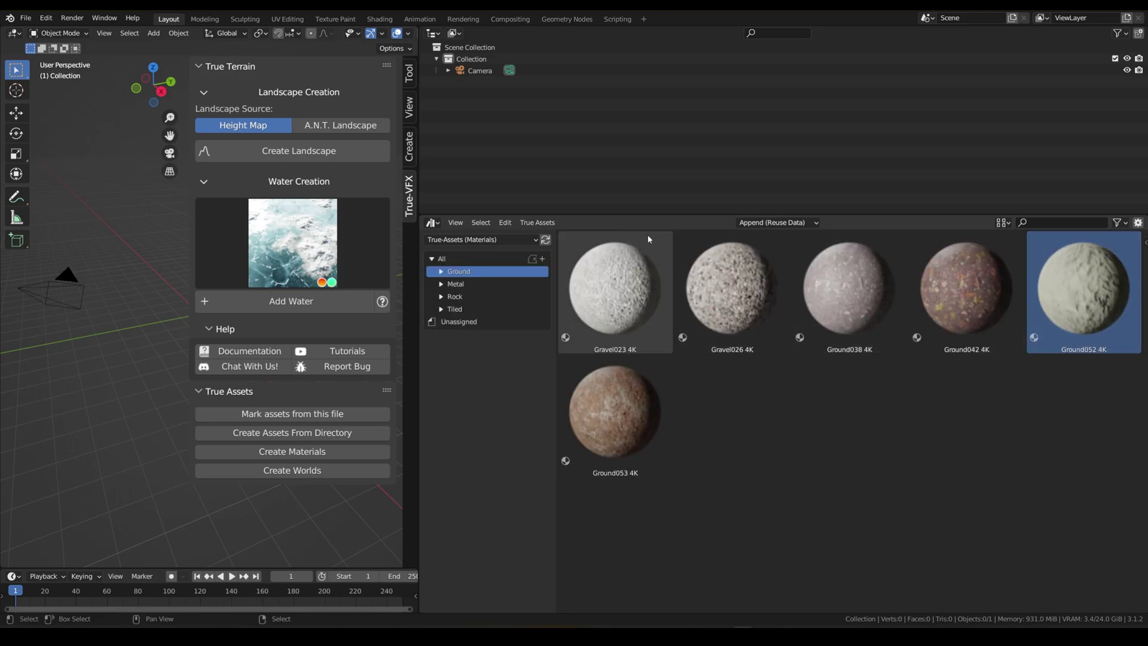
pyautogui.click(541, 222)
pyautogui.click(577, 260)
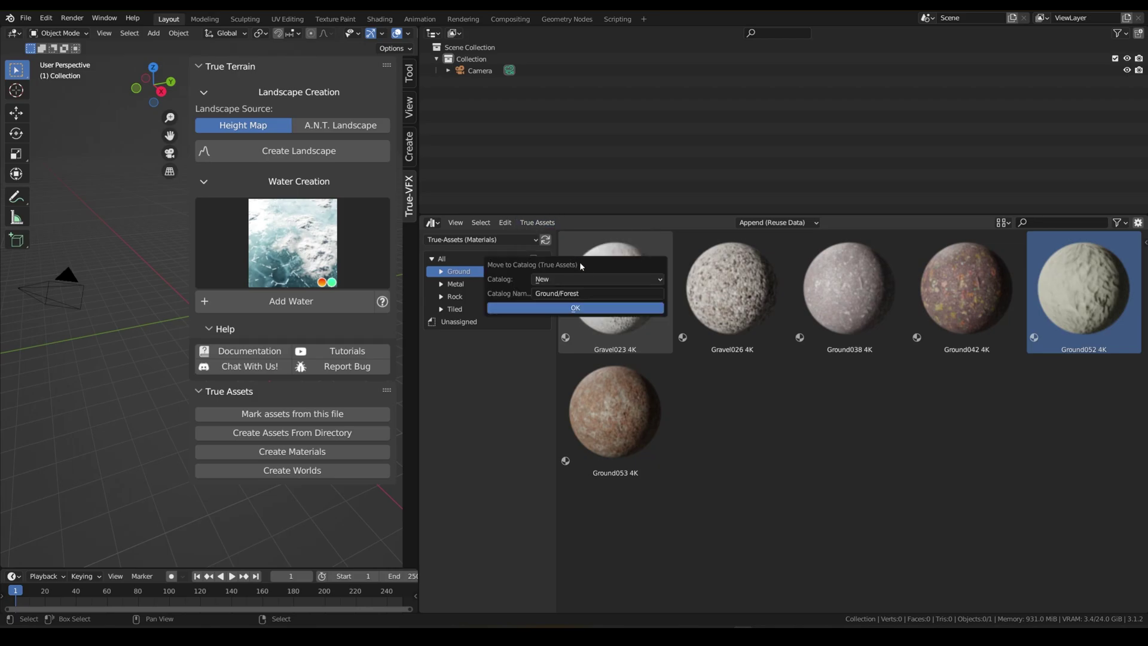
pyautogui.click(586, 292)
pyautogui.write('Sand')
pyautogui.press('Return')
# Show all materials with Small thumbnails and select Marble006, Marble012, Marble013 and Marble014.
pyautogui.click(445, 259)
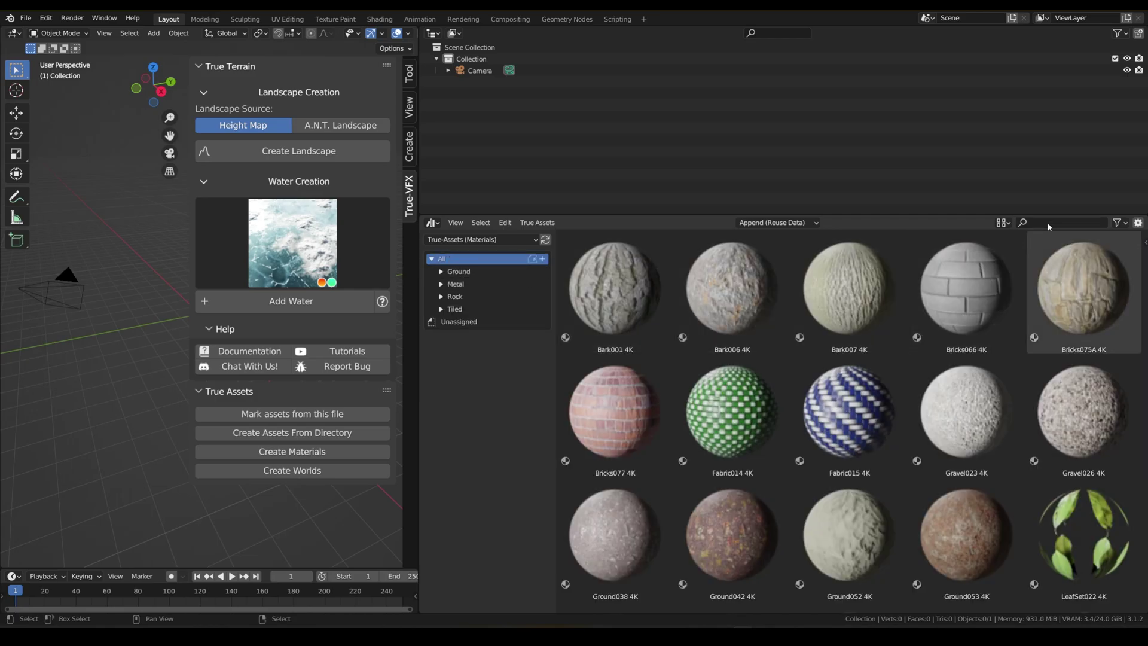
pyautogui.click(1003, 223)
pyautogui.click(1016, 245)
pyautogui.click(1008, 271)
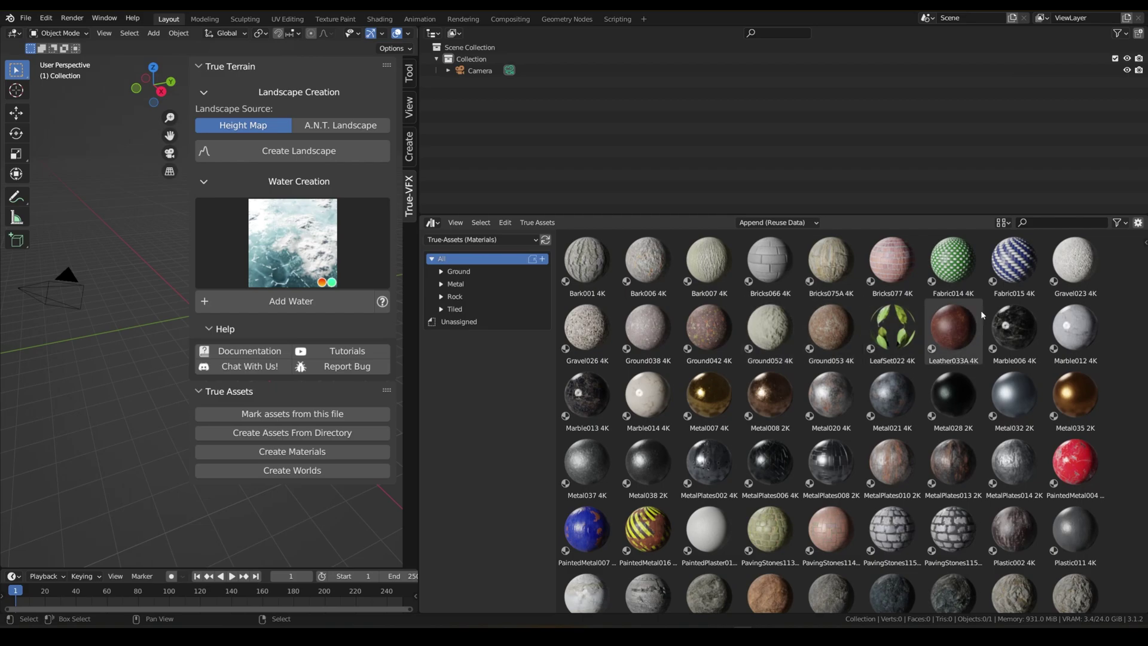
pyautogui.click(1020, 334)
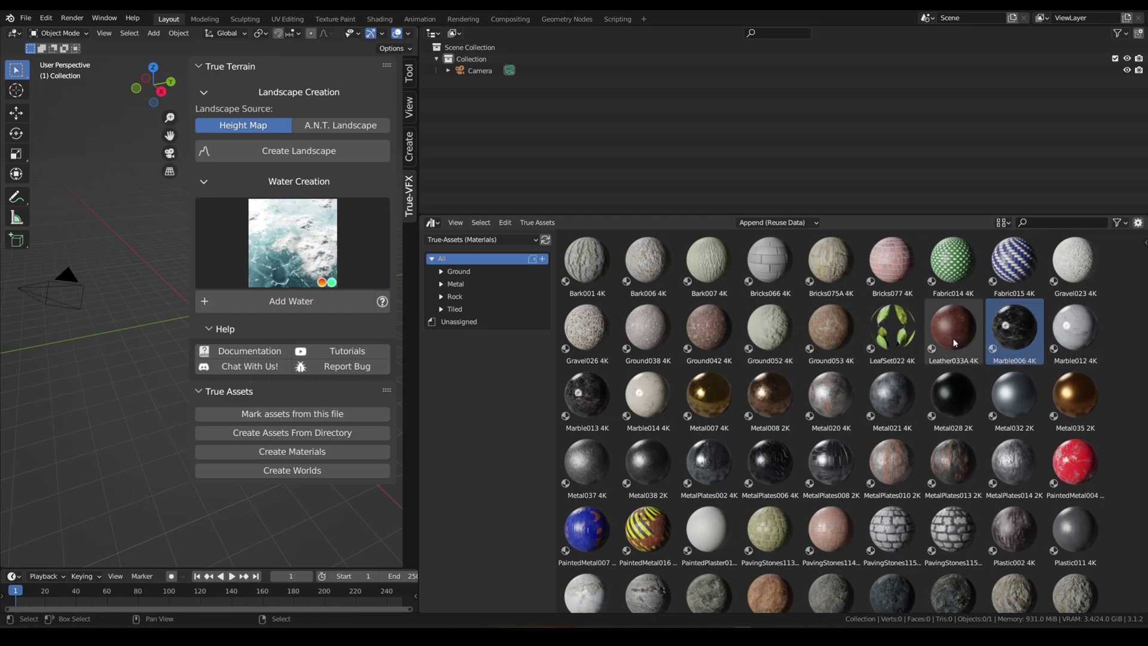
pyautogui.keyDown('shift'); pyautogui.click(1069, 330); pyautogui.keyUp('shift')
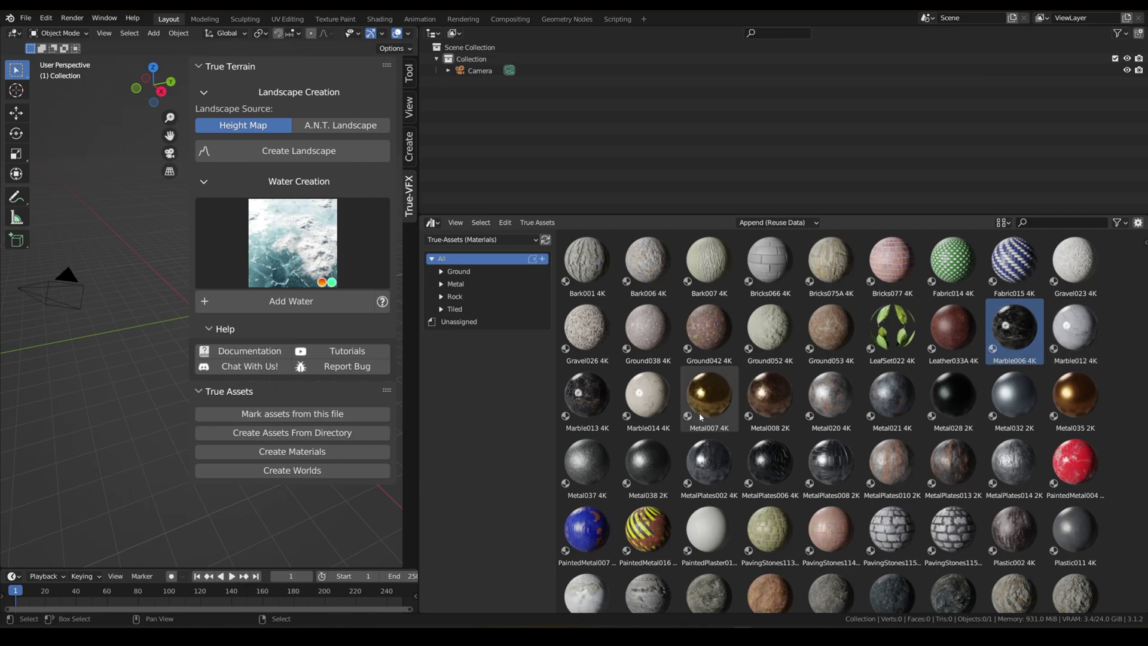
pyautogui.keyDown('shift'); pyautogui.click(646, 400); pyautogui.keyUp('shift')
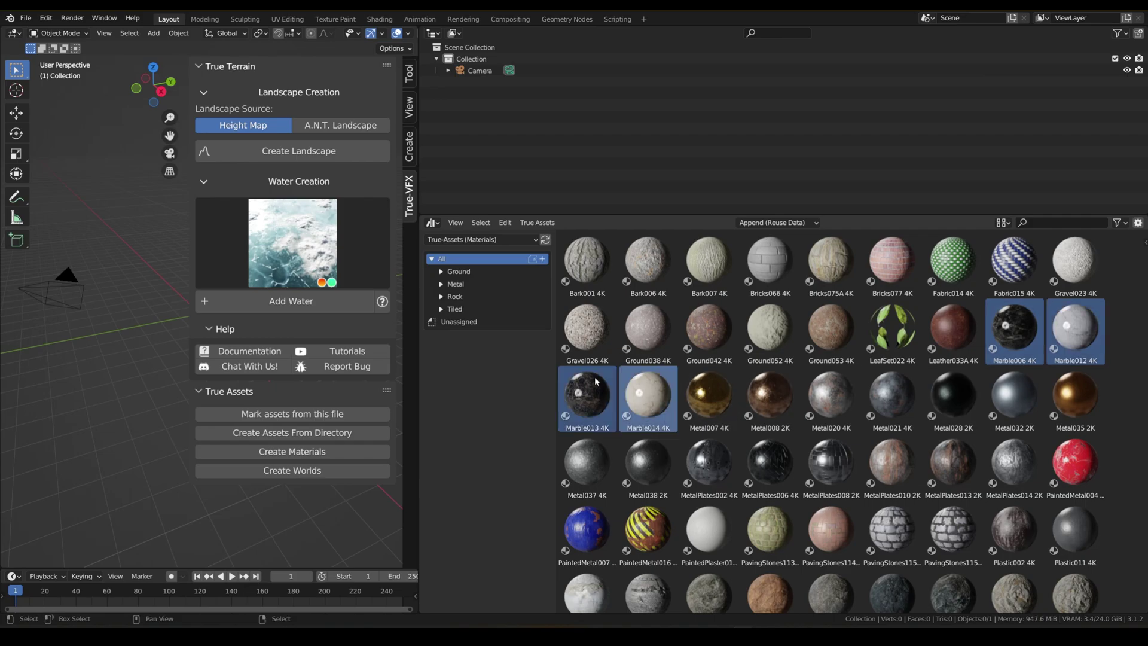
pyautogui.click(442, 296)
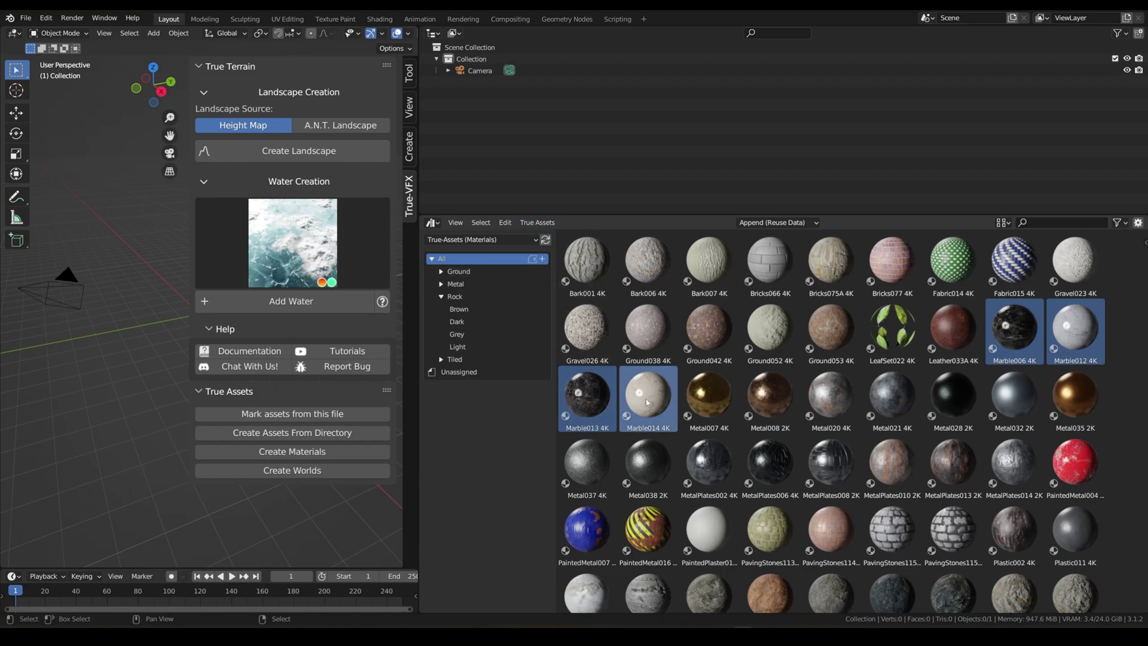
# Move the four marbles into a new Rock/Marble catalog and view its contents.
pyautogui.click(537, 222)
pyautogui.click(554, 258)
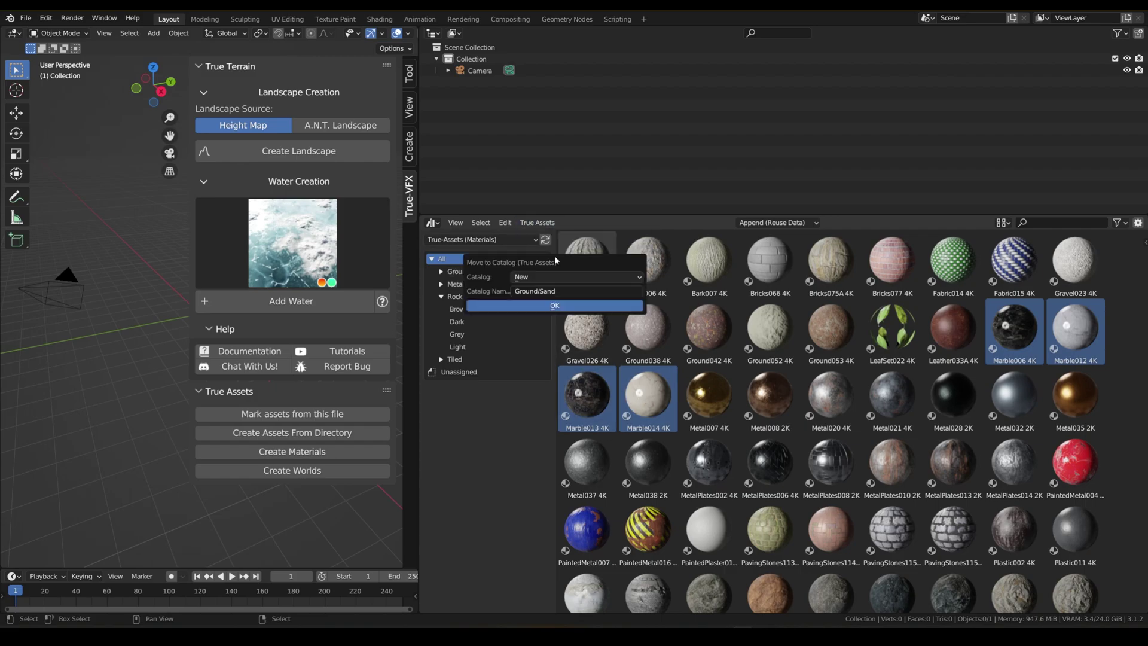
pyautogui.click(563, 291)
pyautogui.write('Roc')
pyautogui.write('k/Marble')
pyautogui.press('Return')
pyautogui.click(529, 304)
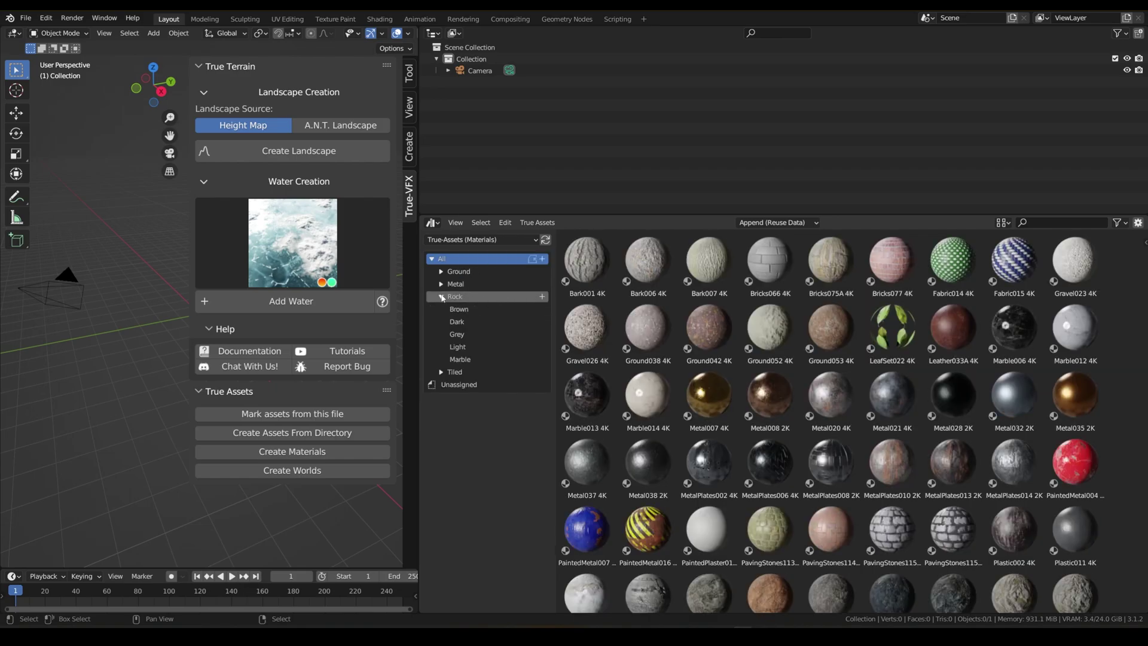
pyautogui.click(460, 359)
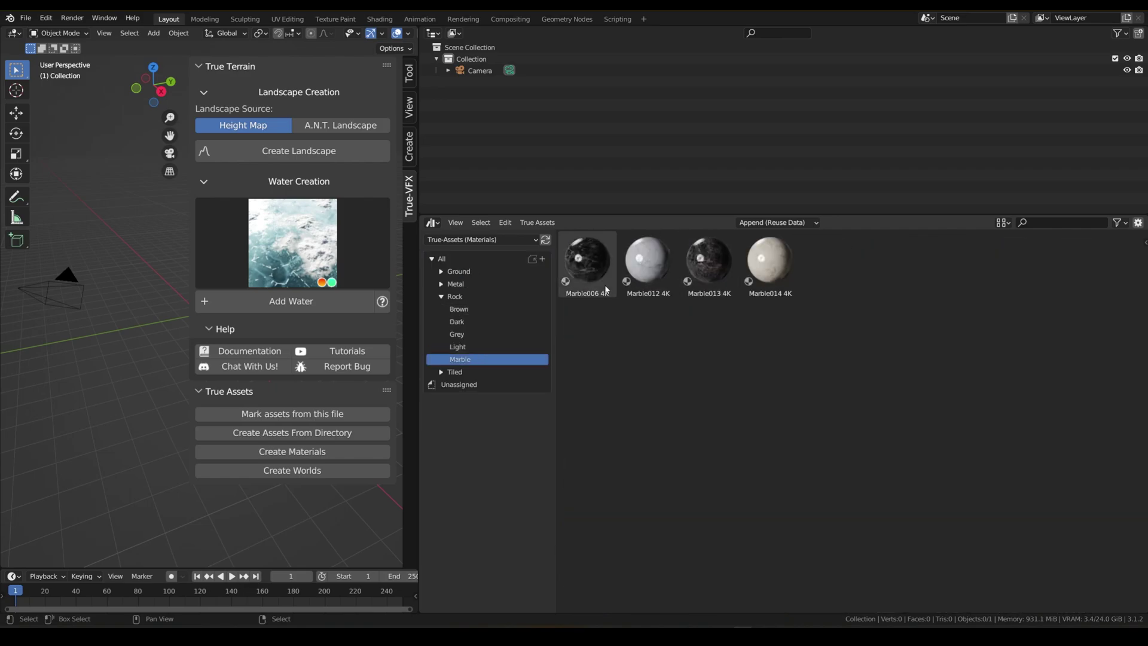
# Move Rope002 into the existing Metal/Raw catalog.
pyautogui.click(442, 258)
pyautogui.scroll(-5, 863, 348)
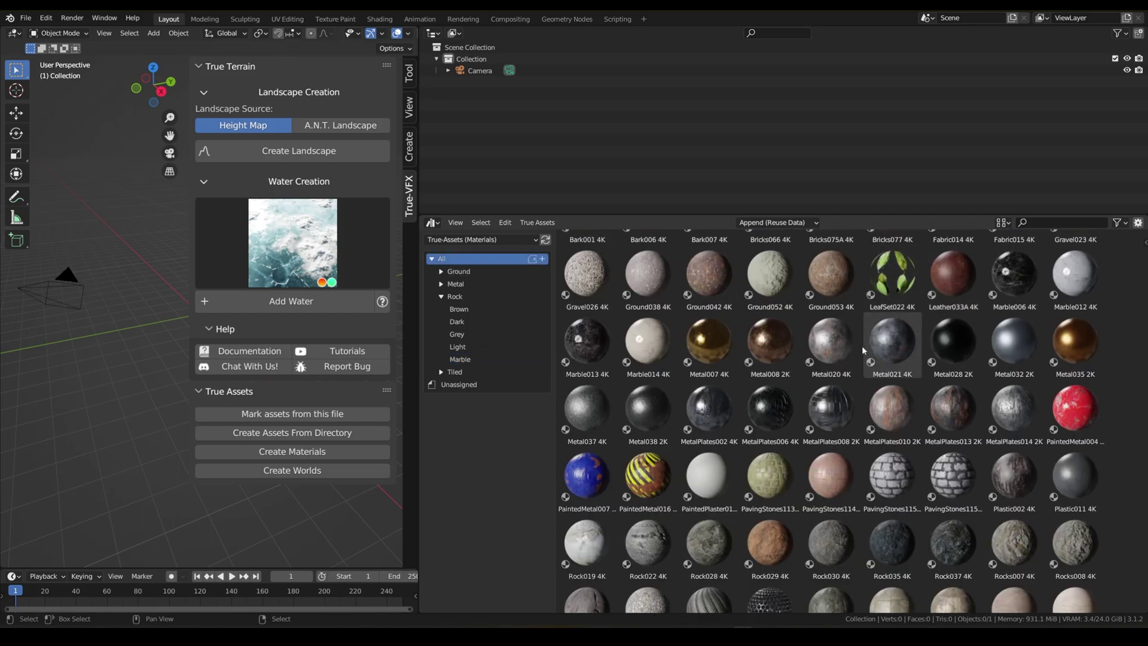
pyautogui.click(716, 515)
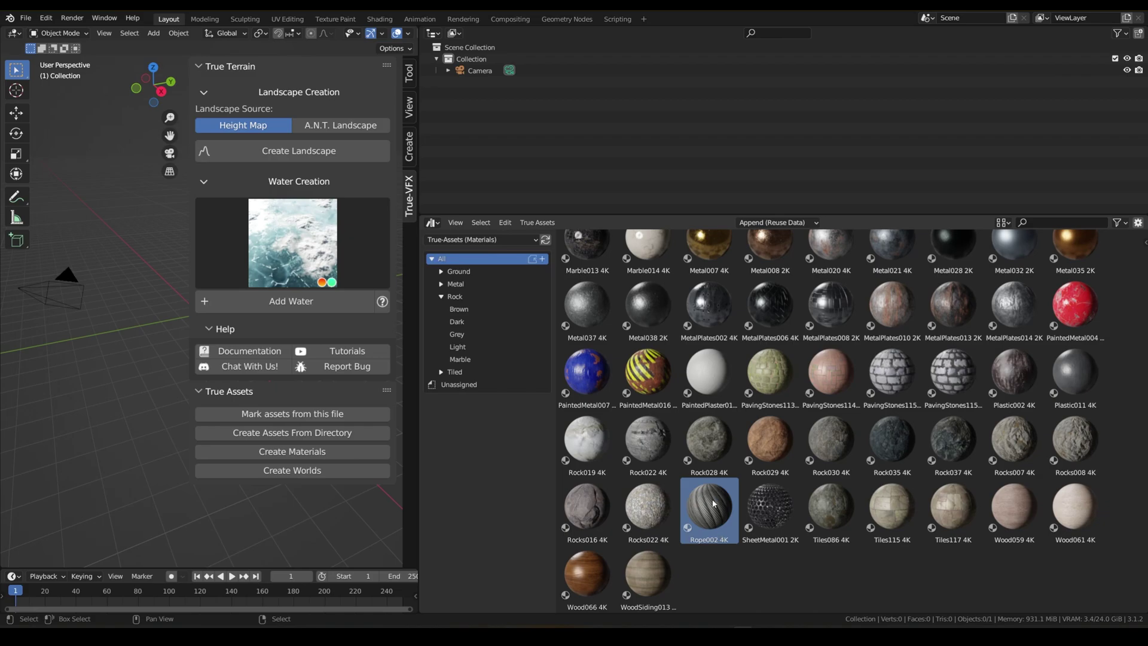
pyautogui.click(549, 226)
pyautogui.click(556, 249)
pyautogui.click(561, 275)
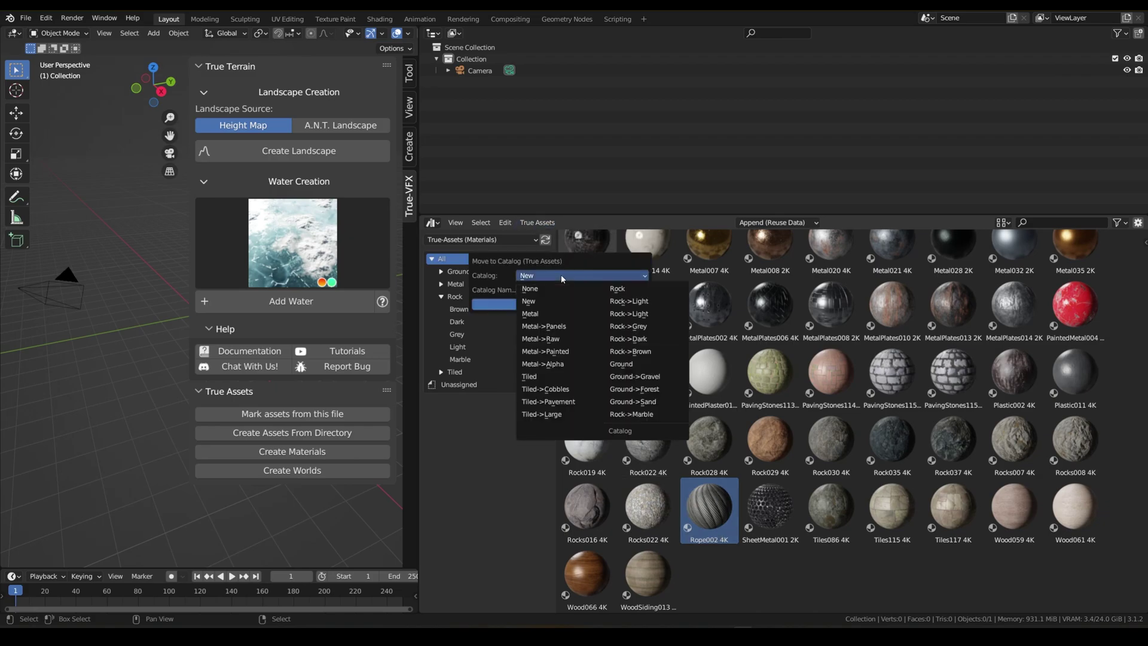
pyautogui.click(547, 274)
pyautogui.click(548, 275)
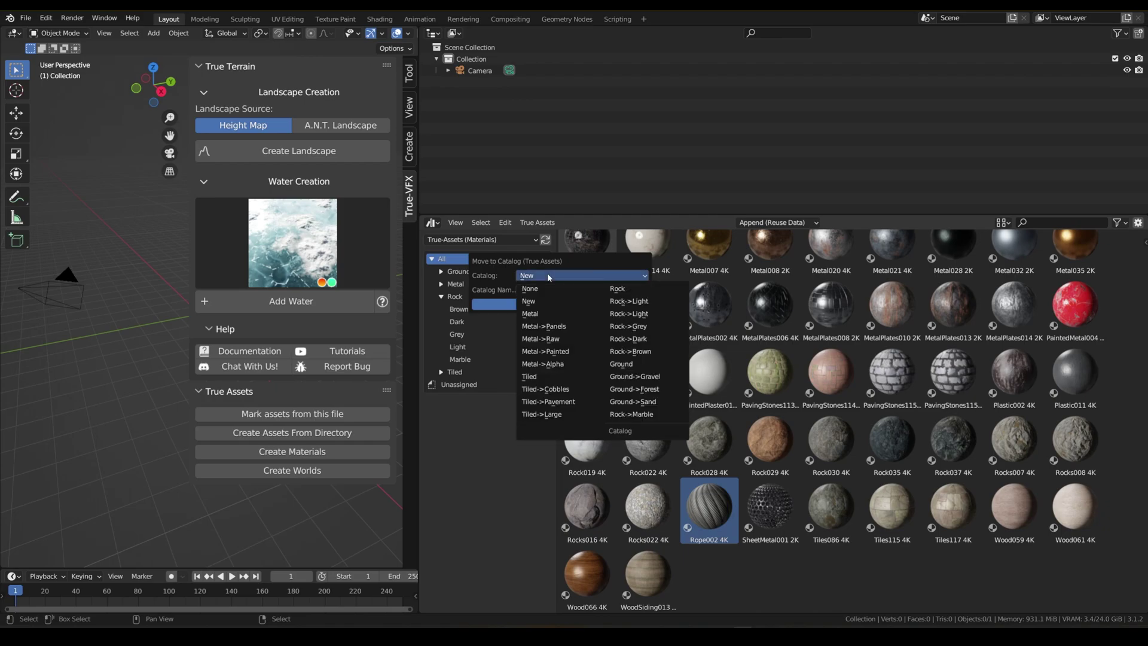
pyautogui.click(565, 343)
pyautogui.press('Return')
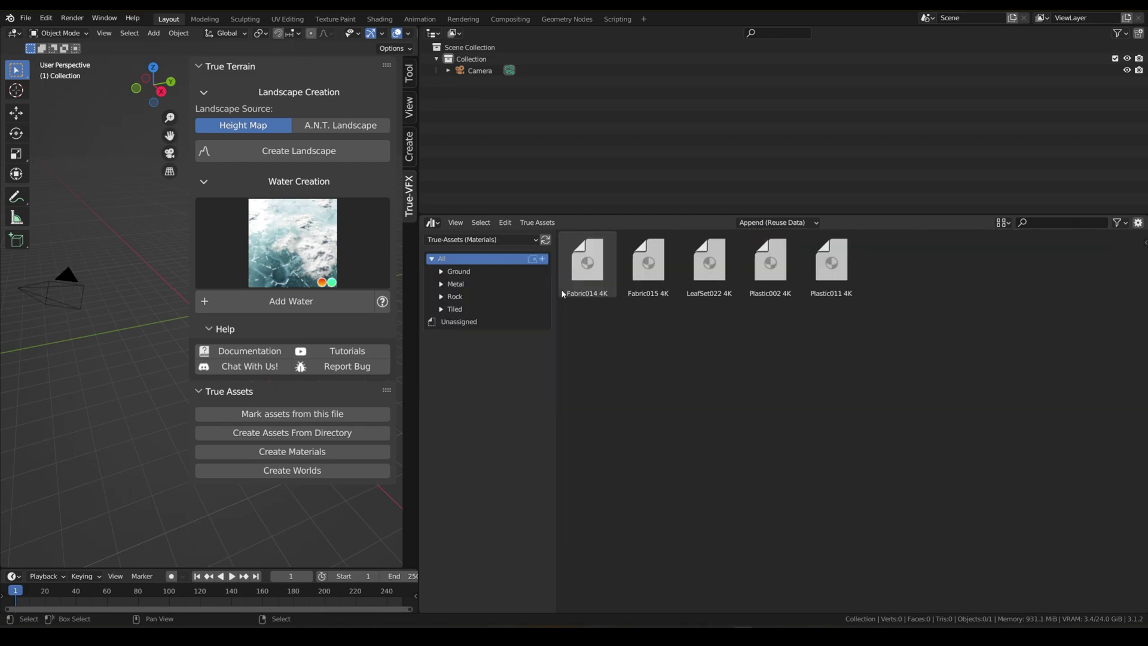
# Check the Raw, Metal and All catalog views to confirm the move.
pyautogui.click(442, 284)
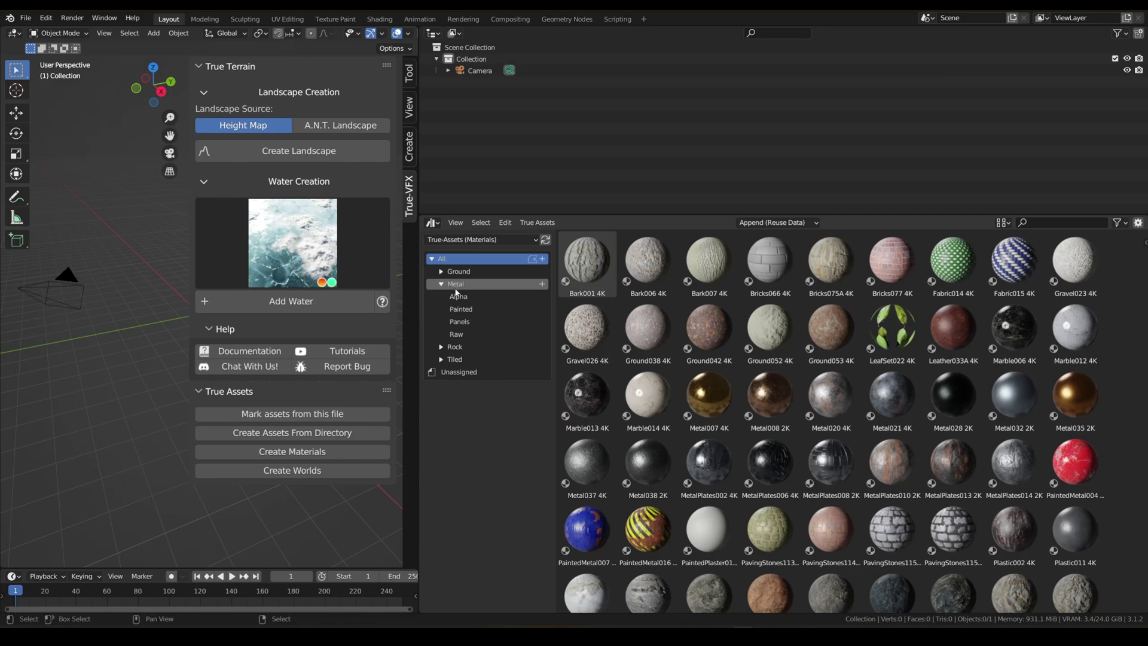
pyautogui.click(467, 334)
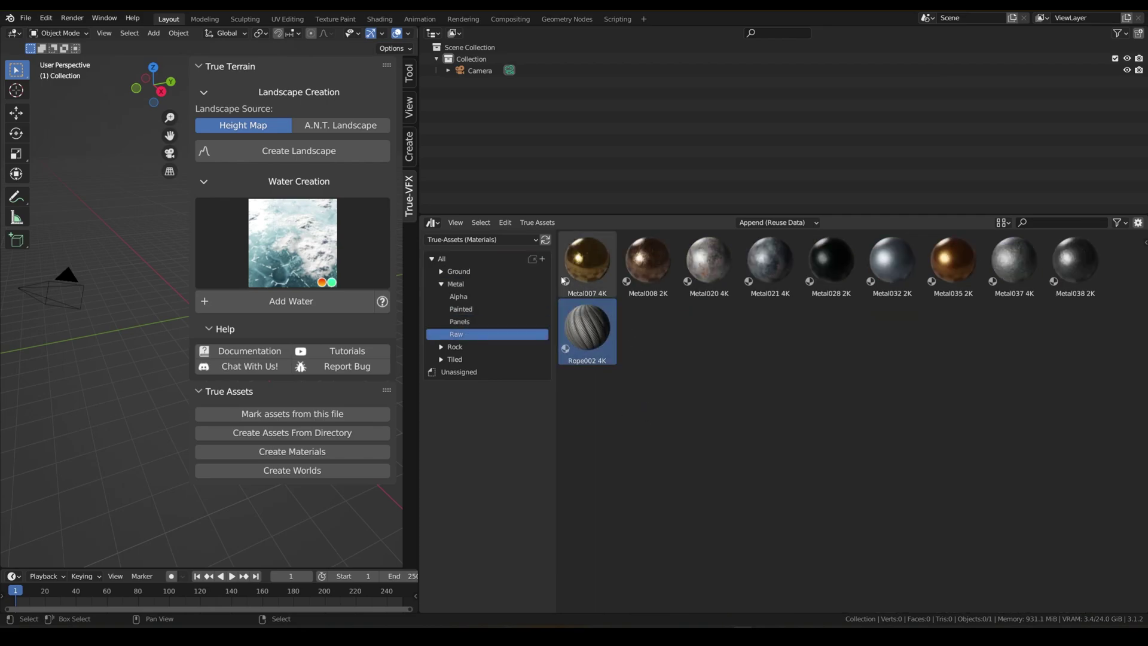
pyautogui.click(471, 285)
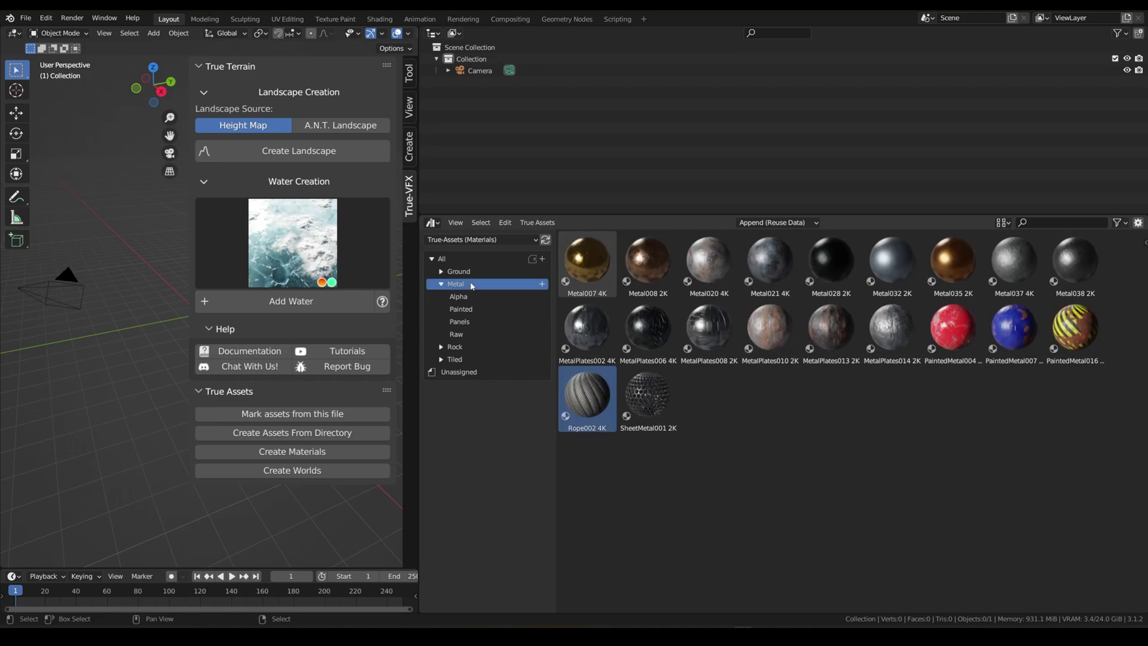
pyautogui.click(476, 259)
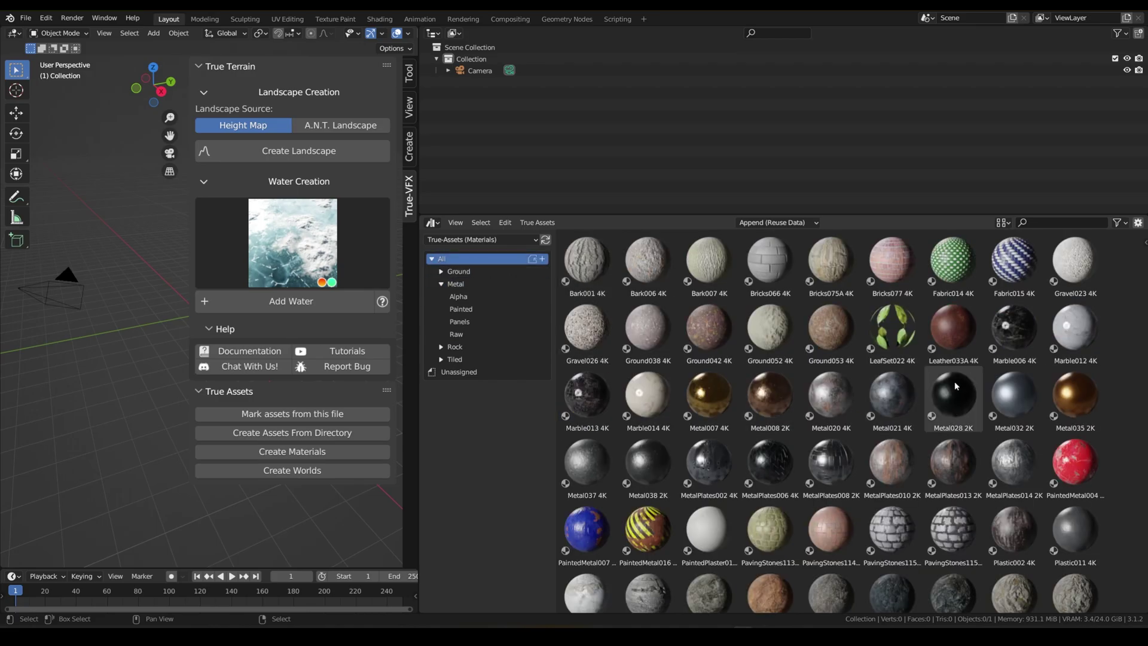
# Select the four wood materials plus Bark001, Bark006 and Bark007.
pyautogui.scroll(-5, 955, 386)
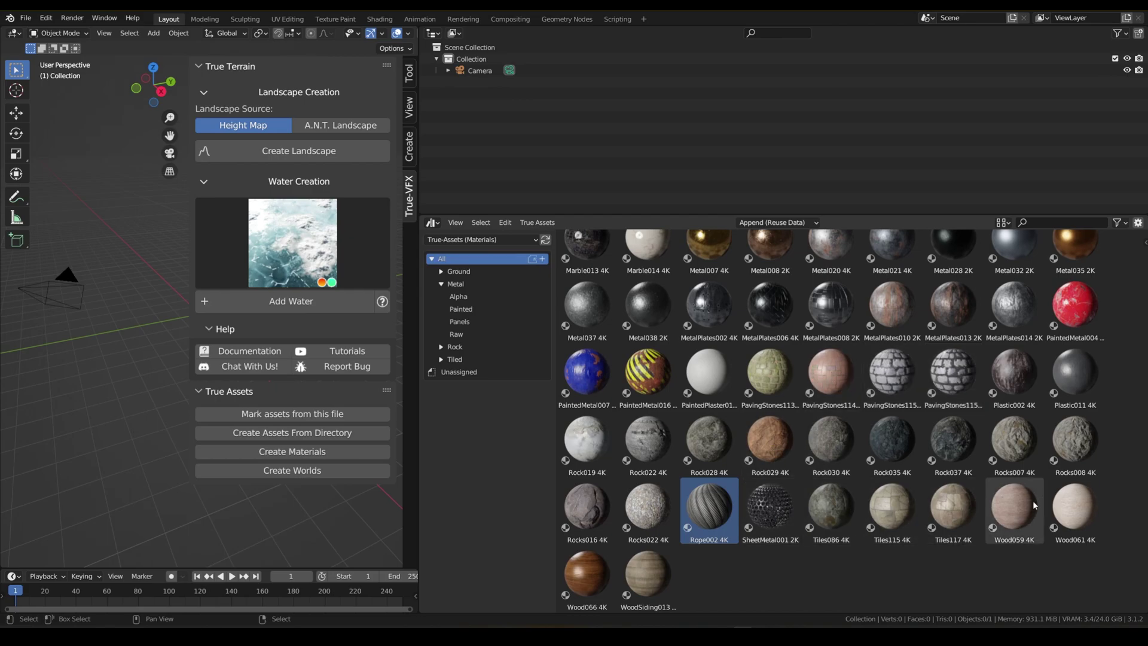
pyautogui.click(993, 511)
pyautogui.keyDown('shift'); pyautogui.click(647, 574); pyautogui.keyUp('shift')
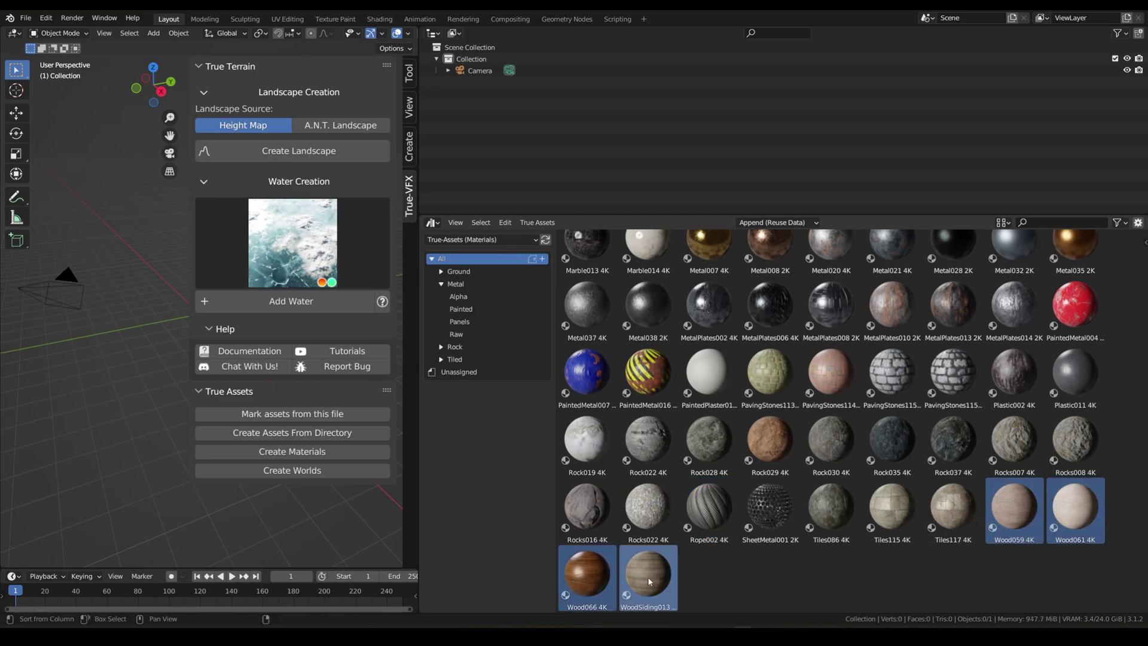
pyautogui.scroll(5, 740, 590)
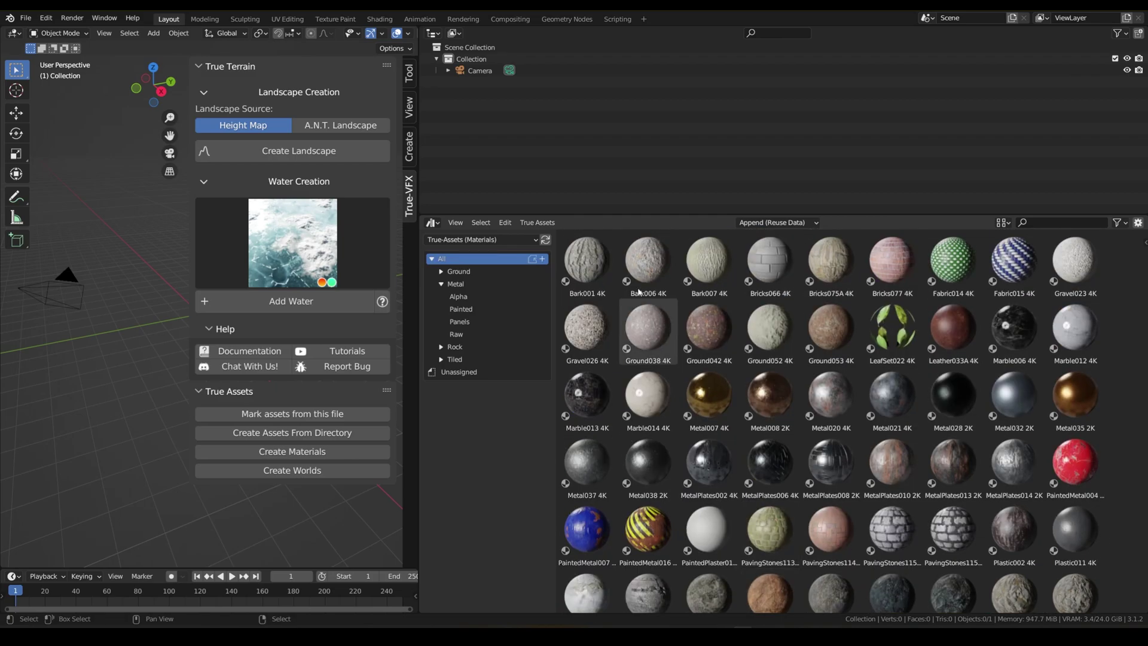
pyautogui.click(586, 256)
pyautogui.keyDown('shift'); pyautogui.click(708, 260); pyautogui.keyUp('shift')
# Move the seven selected materials into a new catalog named Wood.
pyautogui.click(537, 223)
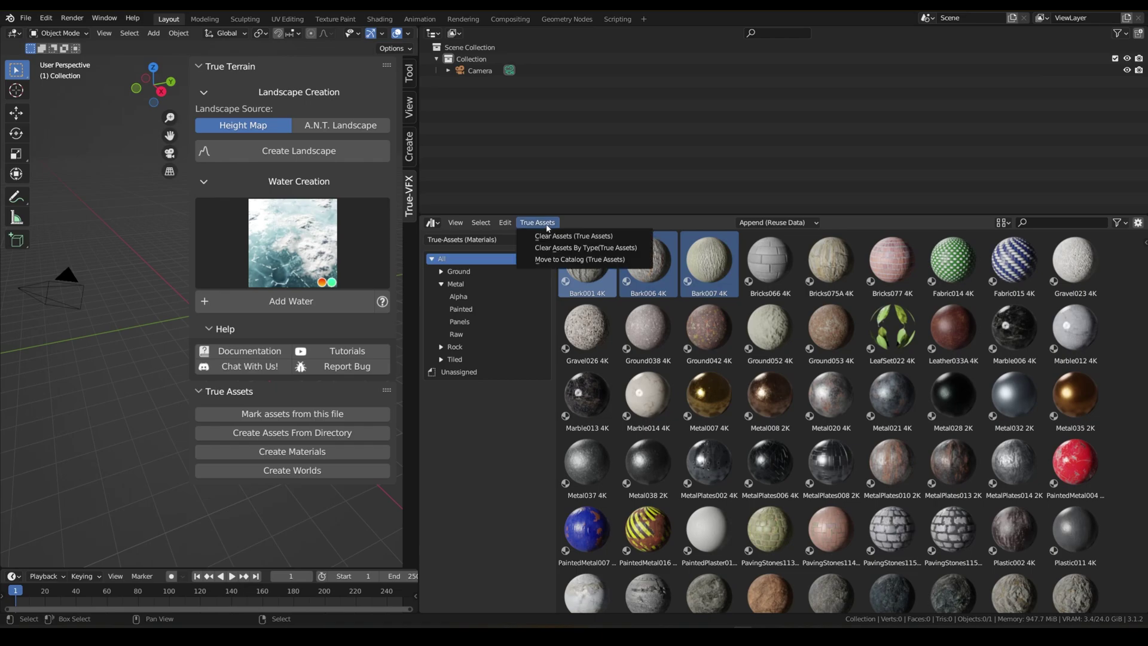
pyautogui.click(555, 260)
pyautogui.click(556, 278)
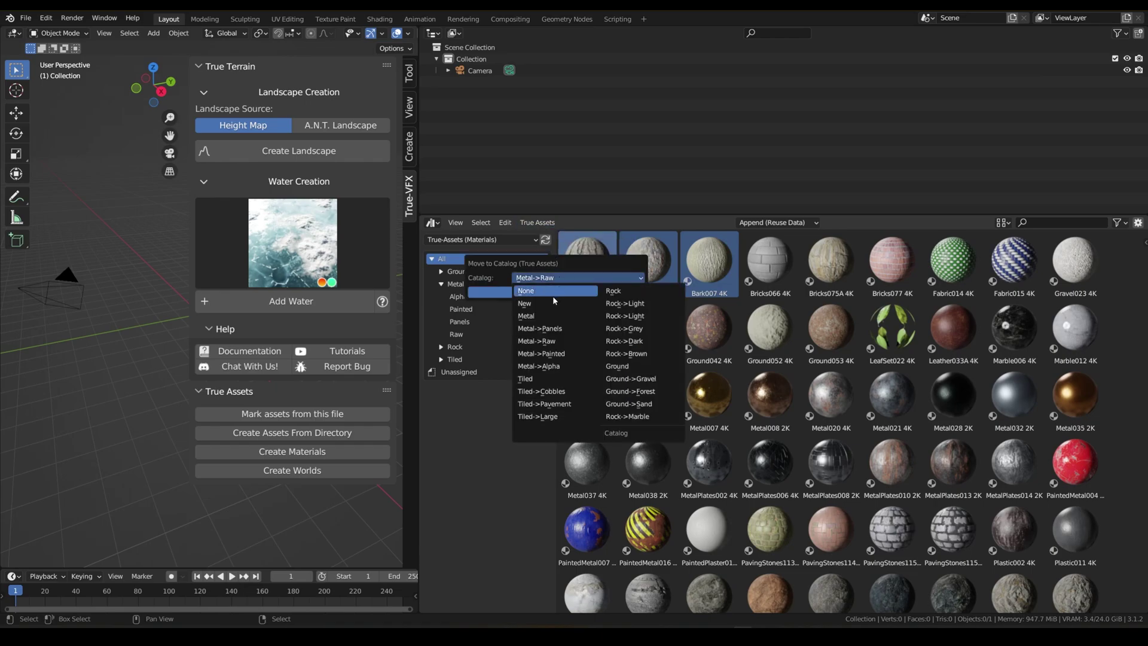
pyautogui.click(551, 303)
pyautogui.click(551, 292)
pyautogui.write('Wood')
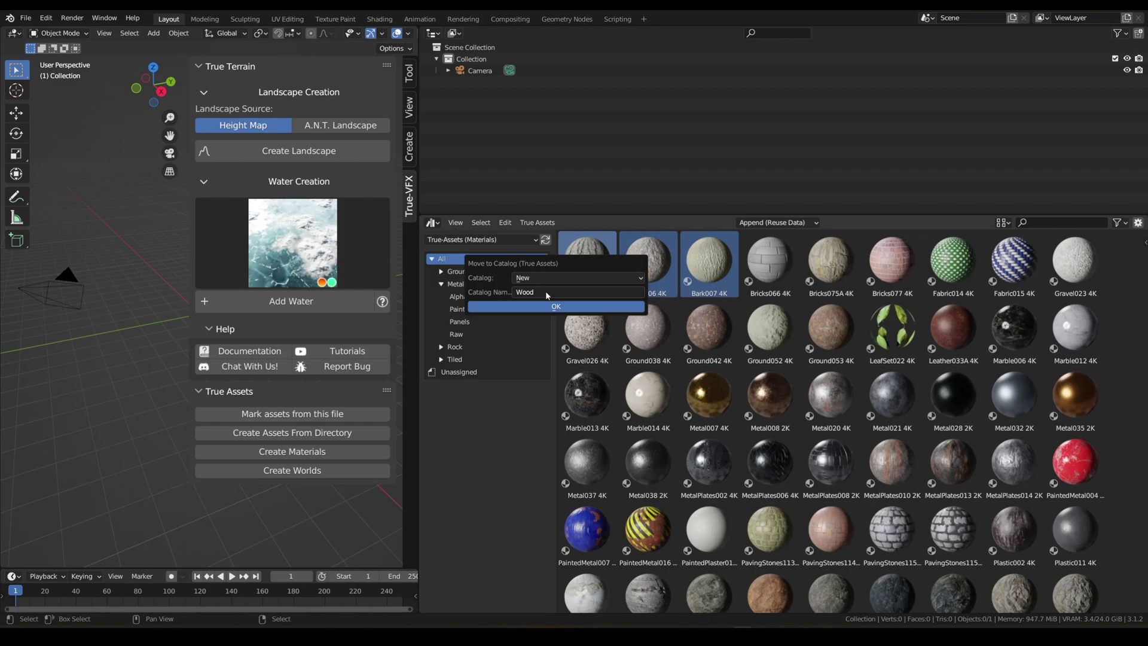
pyautogui.press('Return')
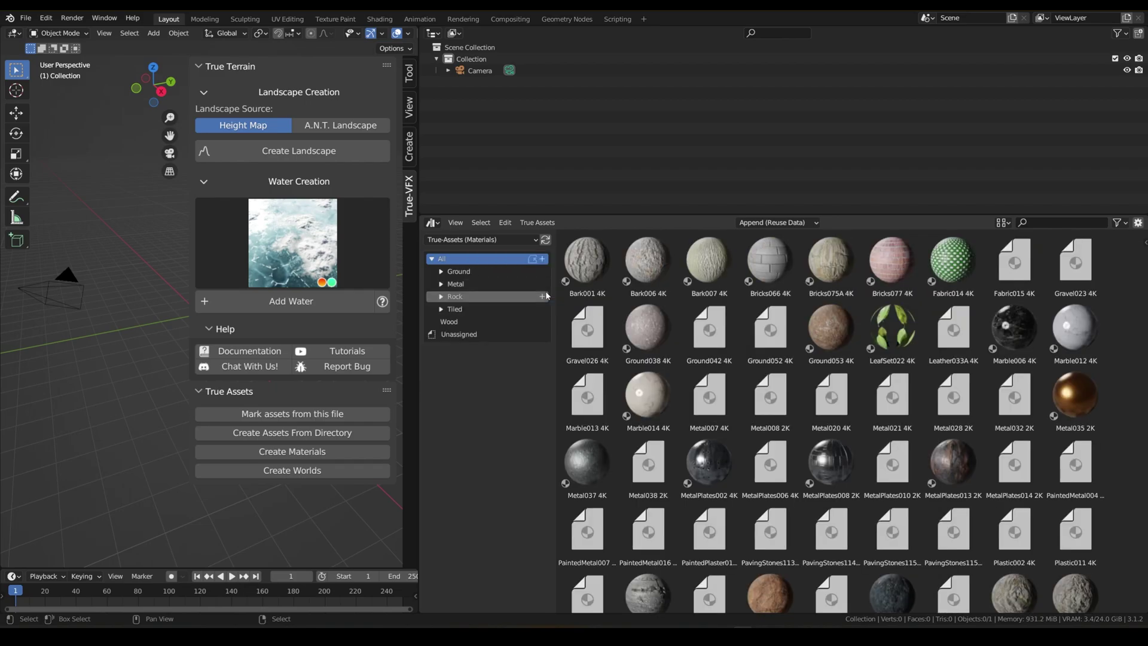
# Show the Wood catalog and select its three bark materials.
pyautogui.click(449, 321)
pyautogui.click(592, 254)
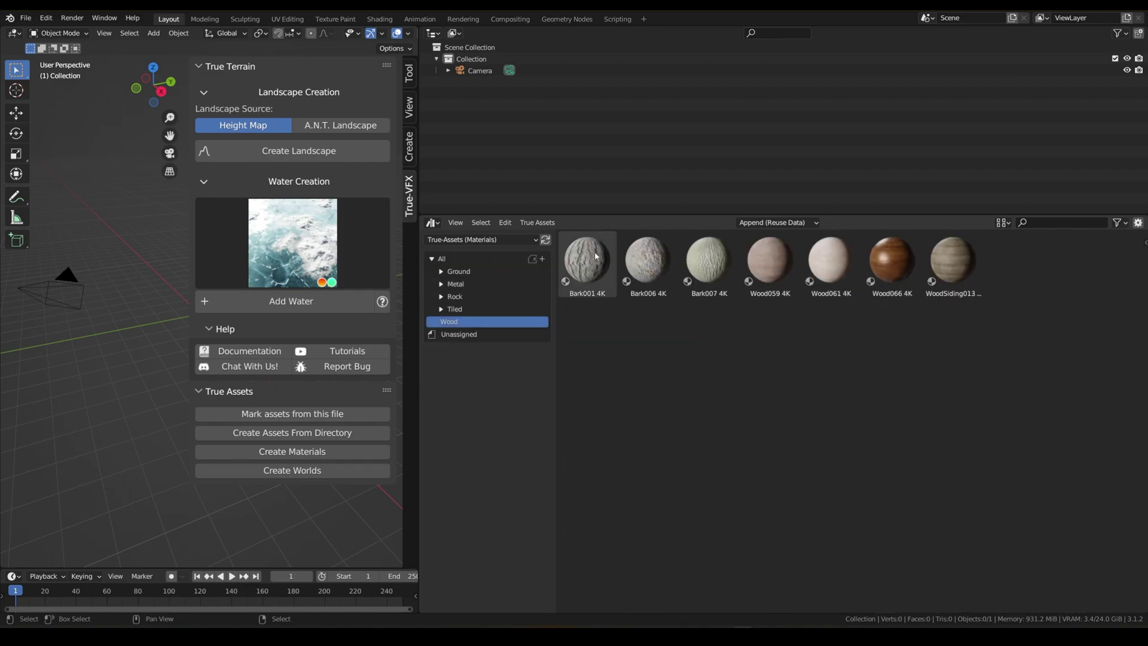
pyautogui.keyDown('shift'); pyautogui.click(706, 265); pyautogui.keyUp('shift')
pyautogui.click(537, 222)
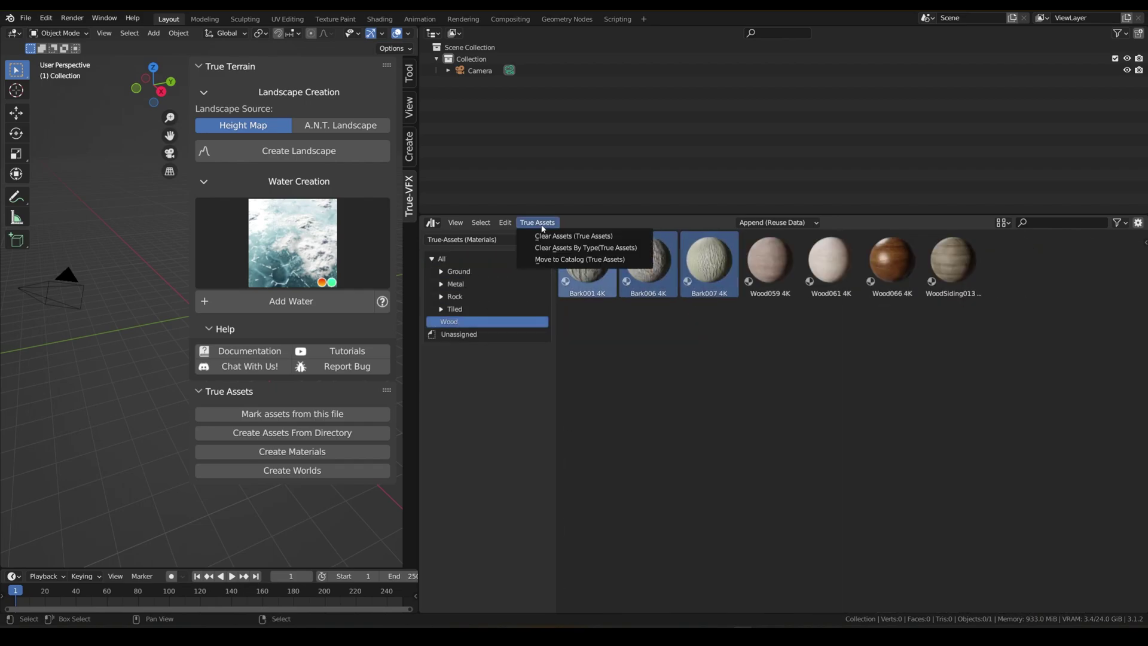
# Move the three bark materials into a new Wood/Bark catalog.
pyautogui.click(565, 263)
pyautogui.click(563, 299)
pyautogui.write('/BArk')
pyautogui.press('Return')
pyautogui.click(563, 312)
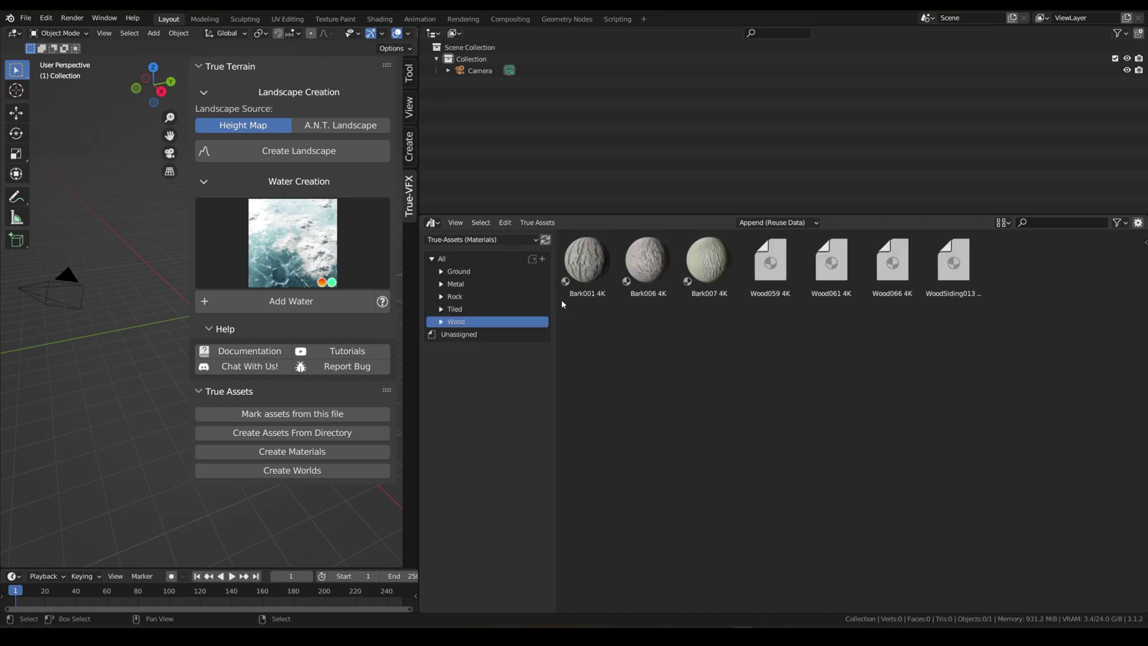
# Select Wood059 through the four wood materials and move them into a new Wood/Panels catalog.
pyautogui.click(774, 260)
pyautogui.keyDown('shift'); pyautogui.click(953, 260); pyautogui.keyUp('shift')
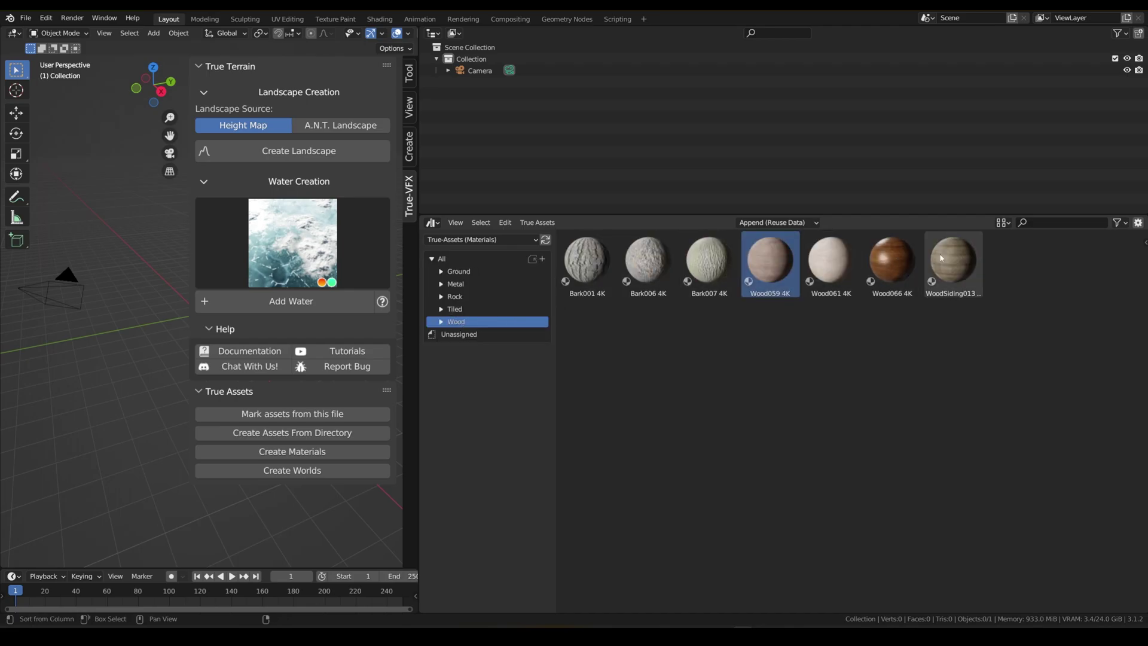
pyautogui.click(537, 223)
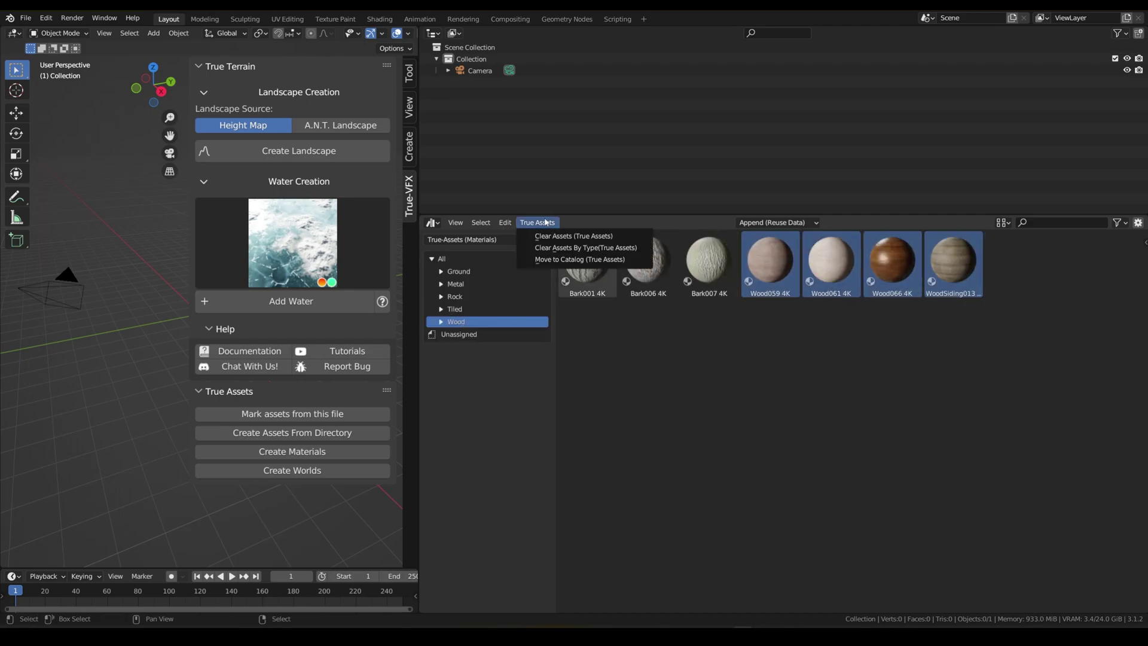
pyautogui.click(556, 260)
pyautogui.click(566, 293)
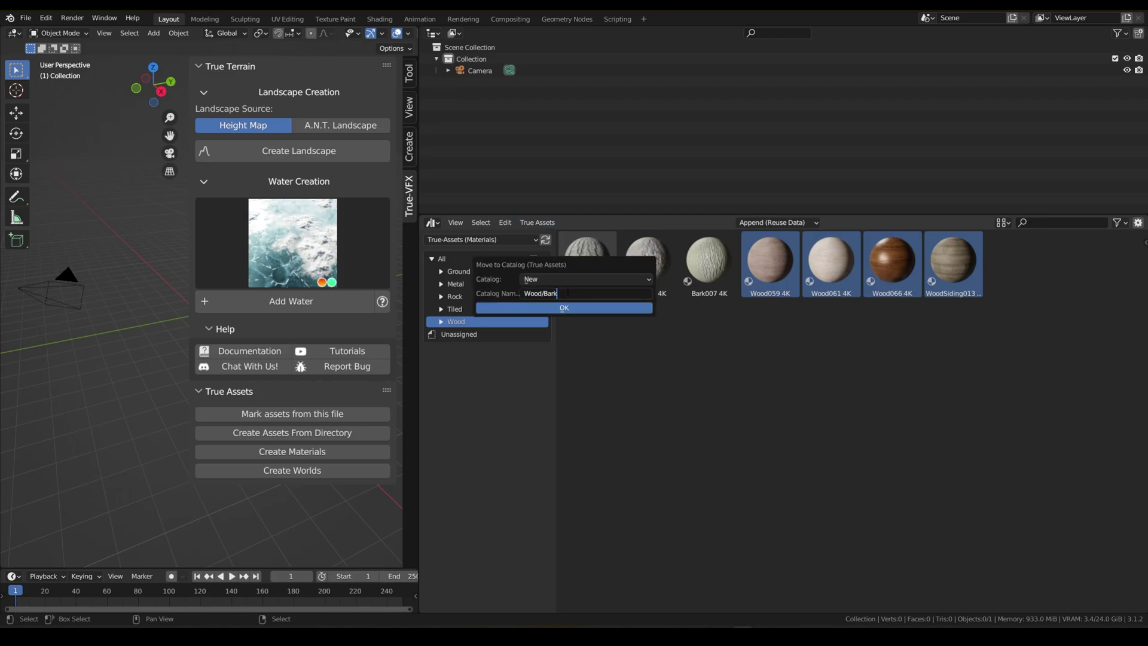
pyautogui.press('BackSpace')
pyautogui.write('Pan')
pyautogui.press('Return')
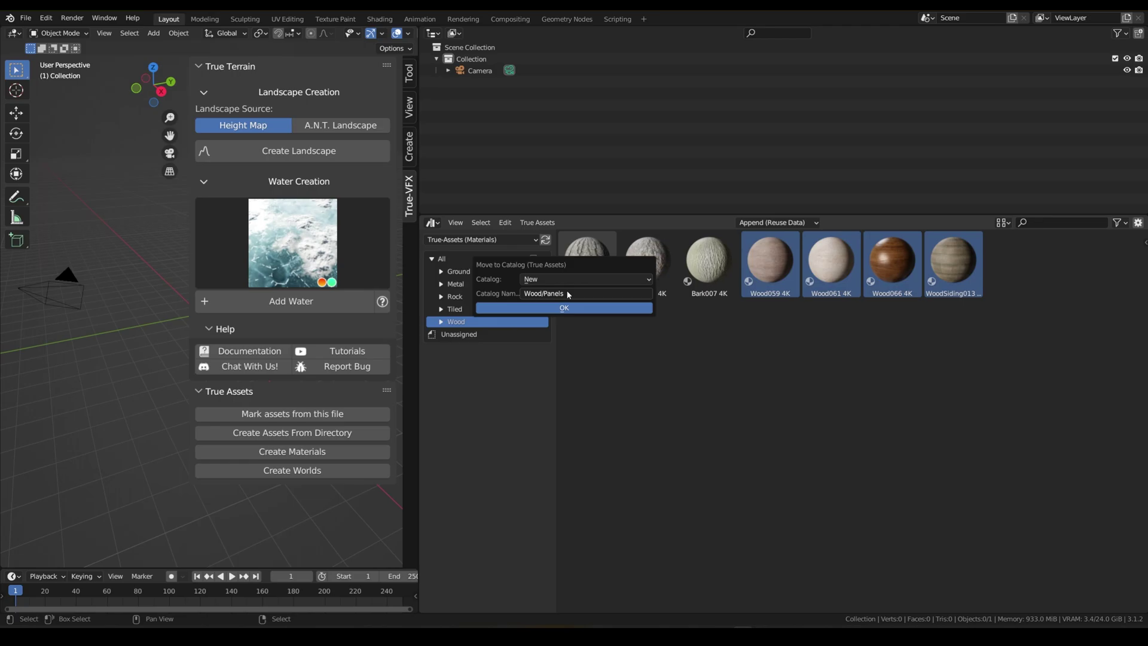
pyautogui.press('Return')
# Clear the selection and browse Wood, Wood/Panels, Ground and Metal catalogs.
pyautogui.click(872, 278)
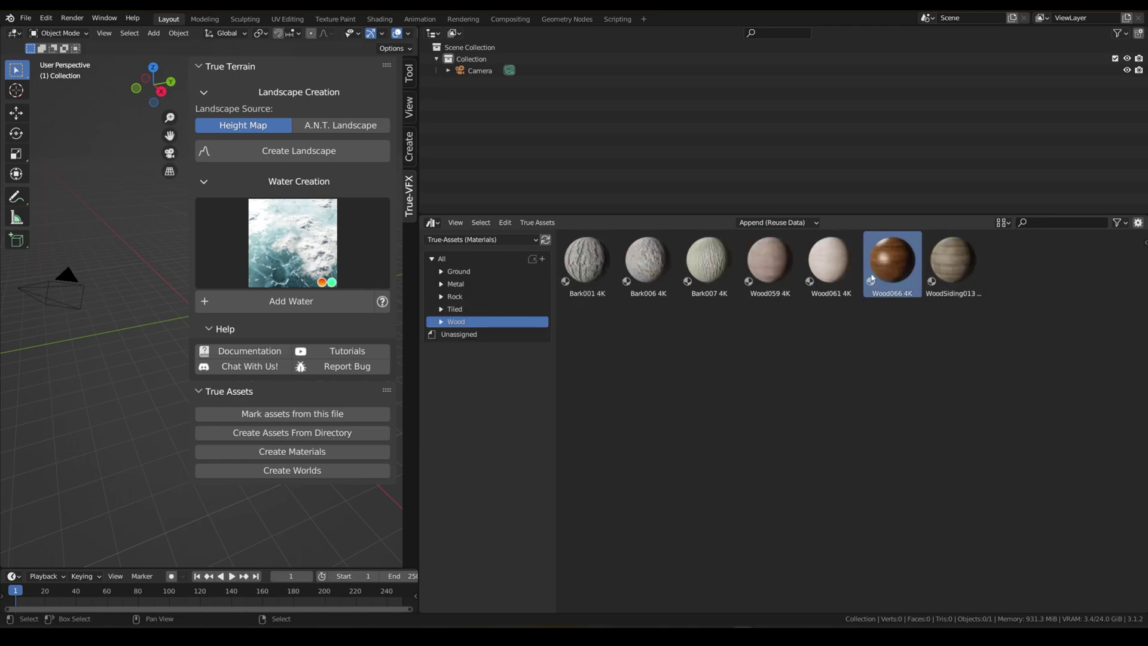
pyautogui.click(789, 391)
pyautogui.click(448, 322)
pyautogui.click(457, 347)
pyautogui.click(453, 322)
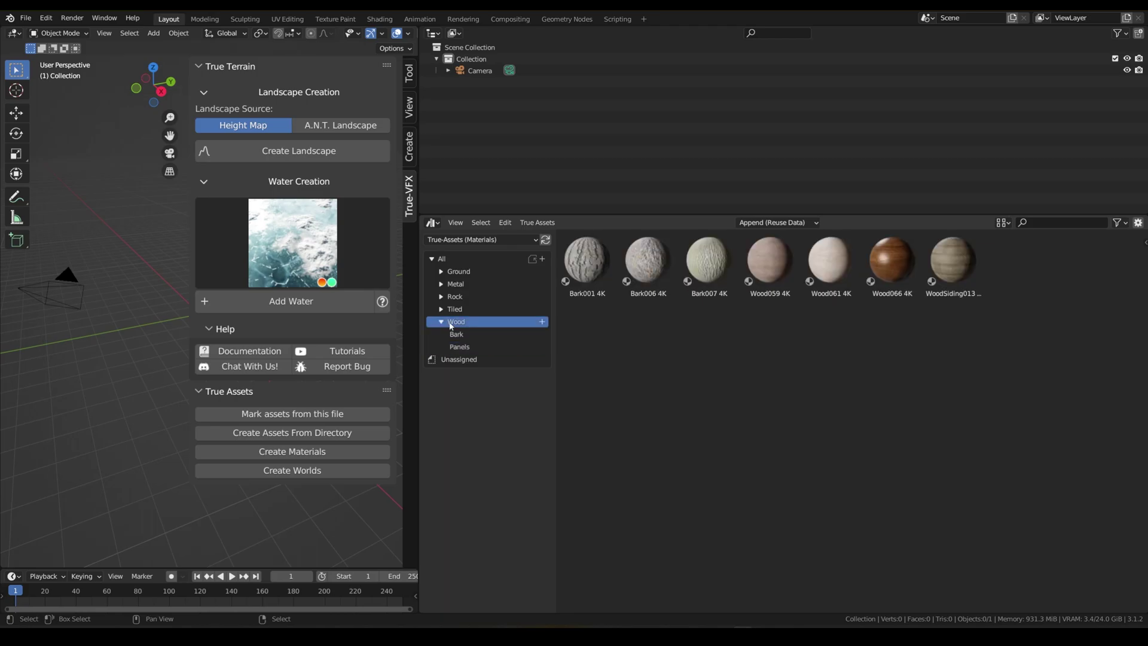
pyautogui.click(460, 271)
pyautogui.click(457, 322)
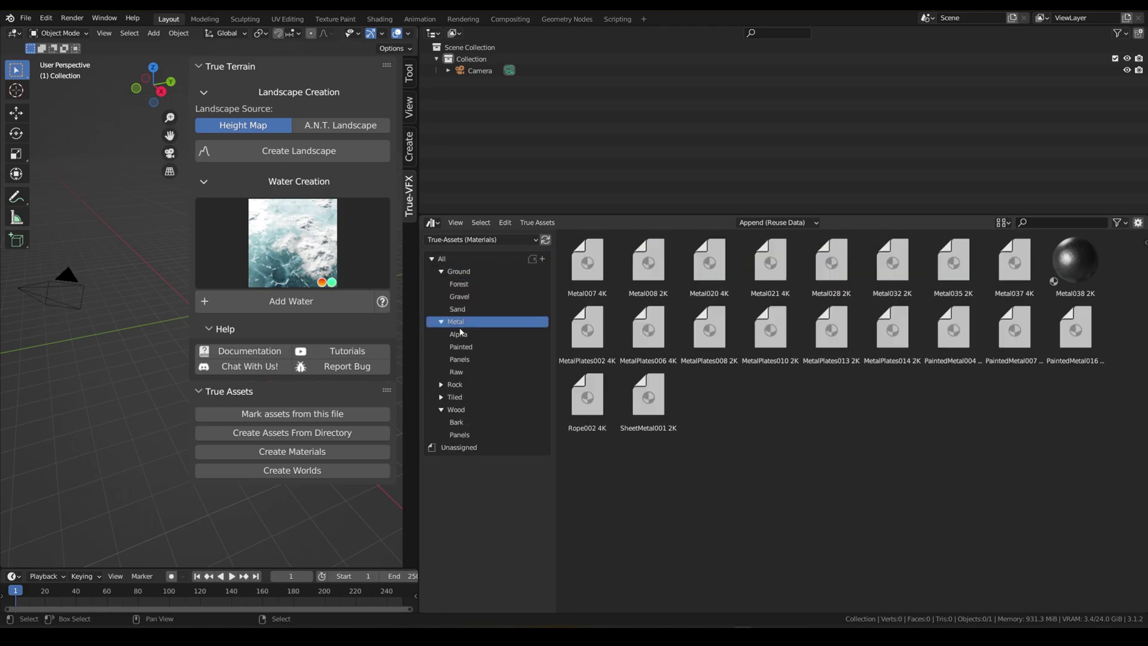
# Review each Rock, Tiled, Wood, Metal and Ground catalog and sub-catalog.
pyautogui.click(458, 384)
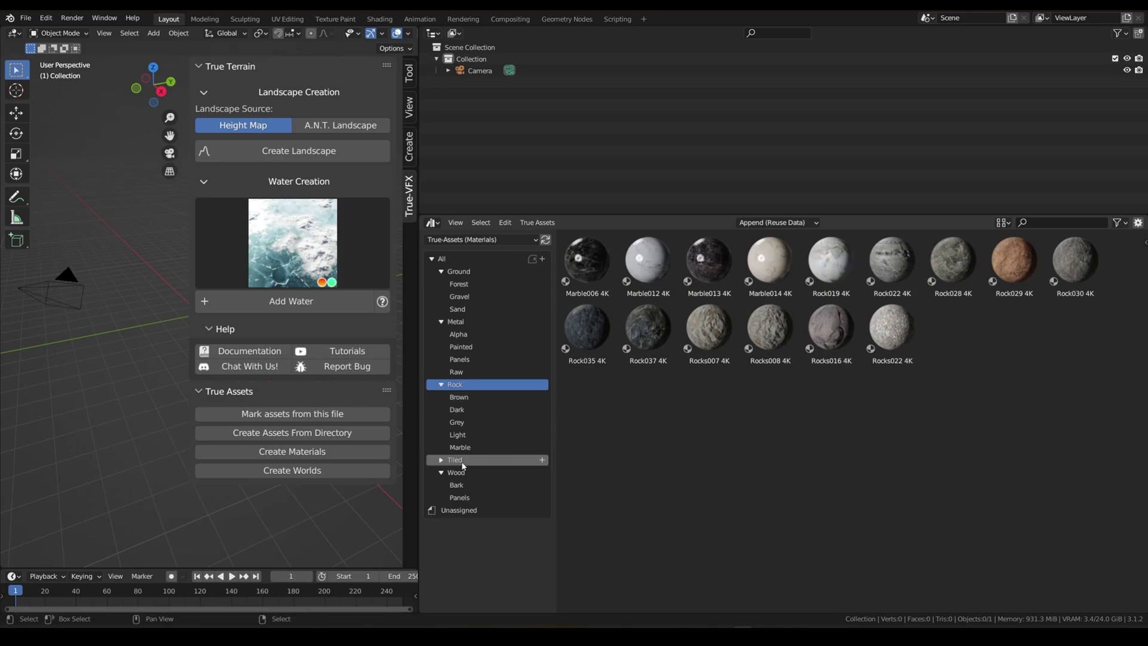
pyautogui.click(463, 462)
pyautogui.click(461, 535)
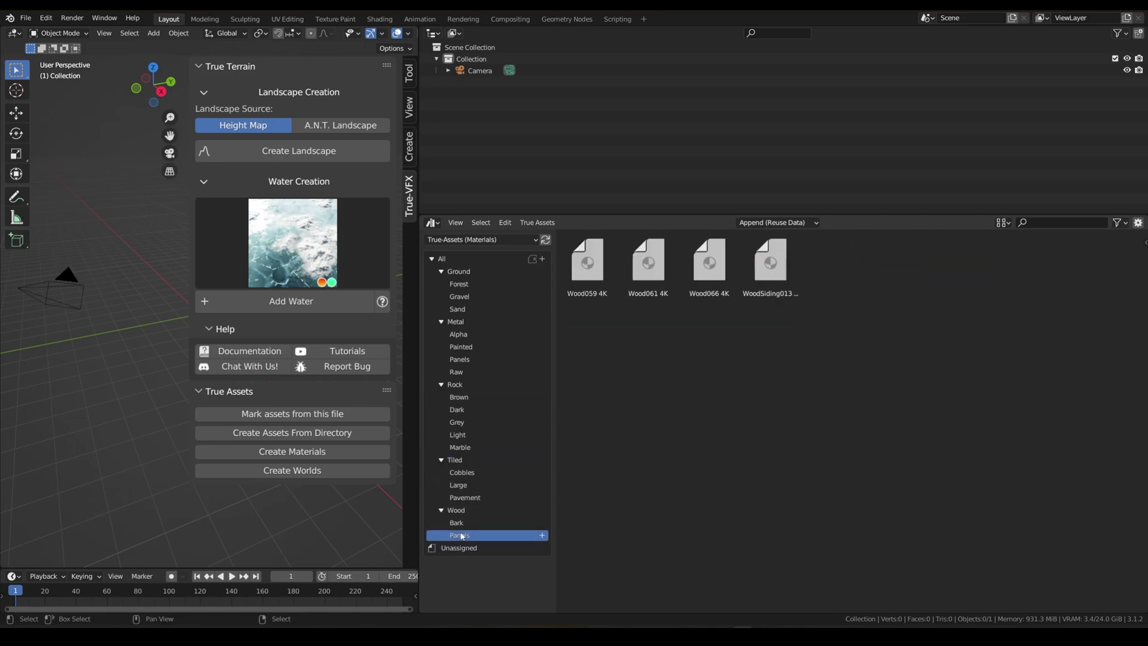
pyautogui.click(461, 510)
pyautogui.click(463, 497)
pyautogui.click(462, 485)
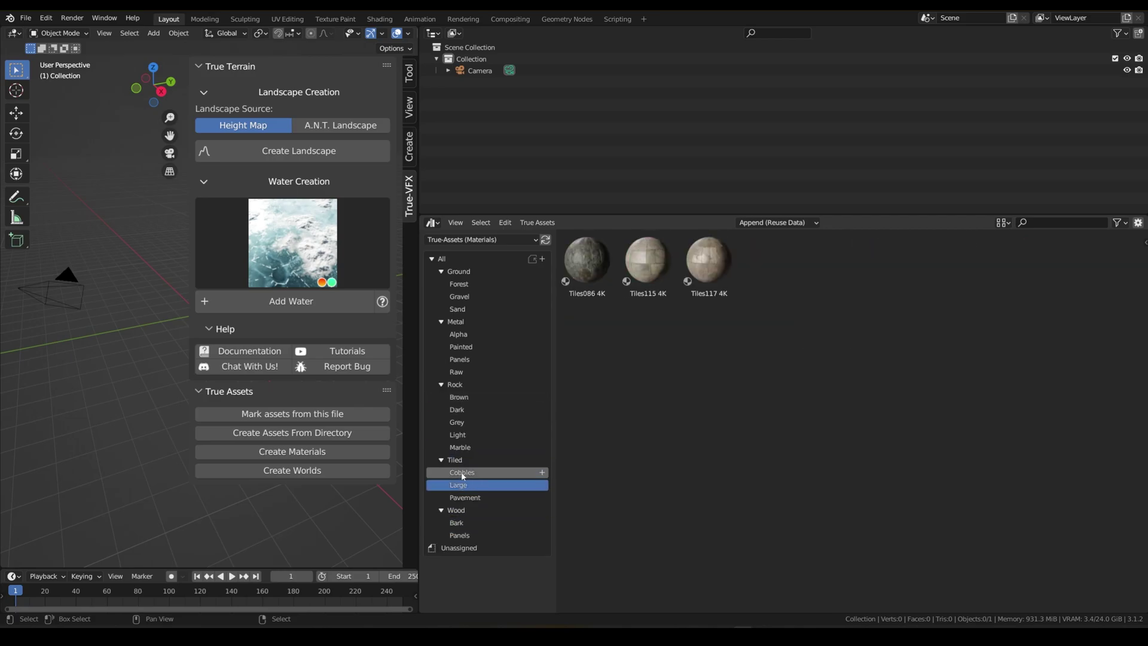
pyautogui.click(459, 460)
pyautogui.click(460, 448)
pyautogui.click(458, 434)
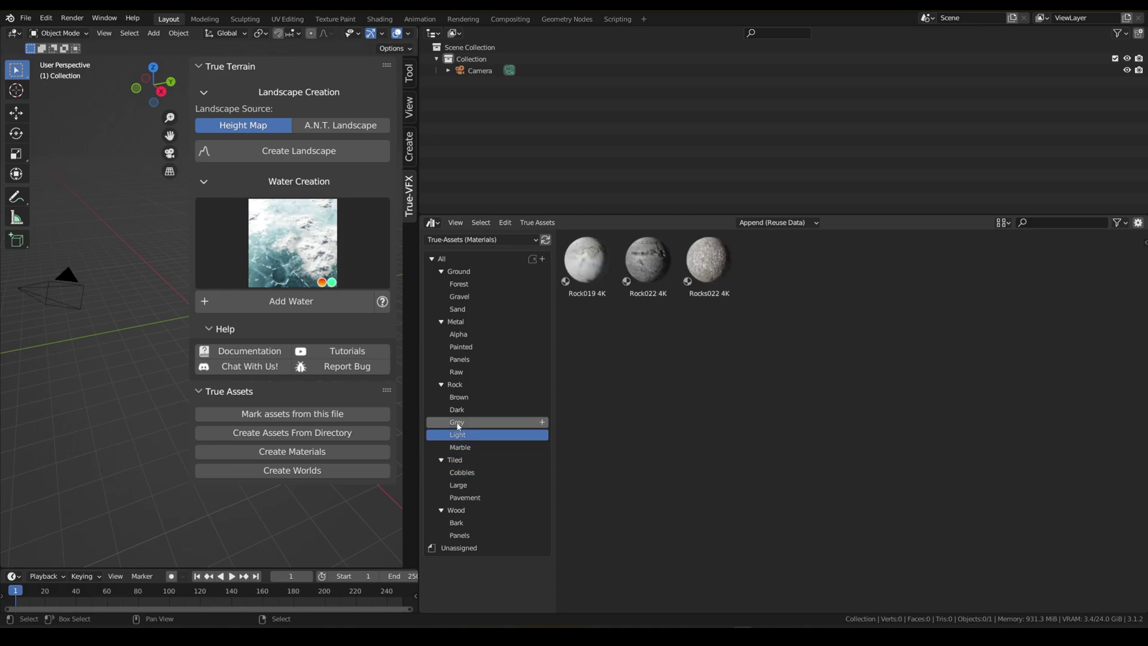
pyautogui.click(458, 422)
pyautogui.click(457, 409)
pyautogui.click(459, 397)
pyautogui.click(456, 384)
pyautogui.click(456, 372)
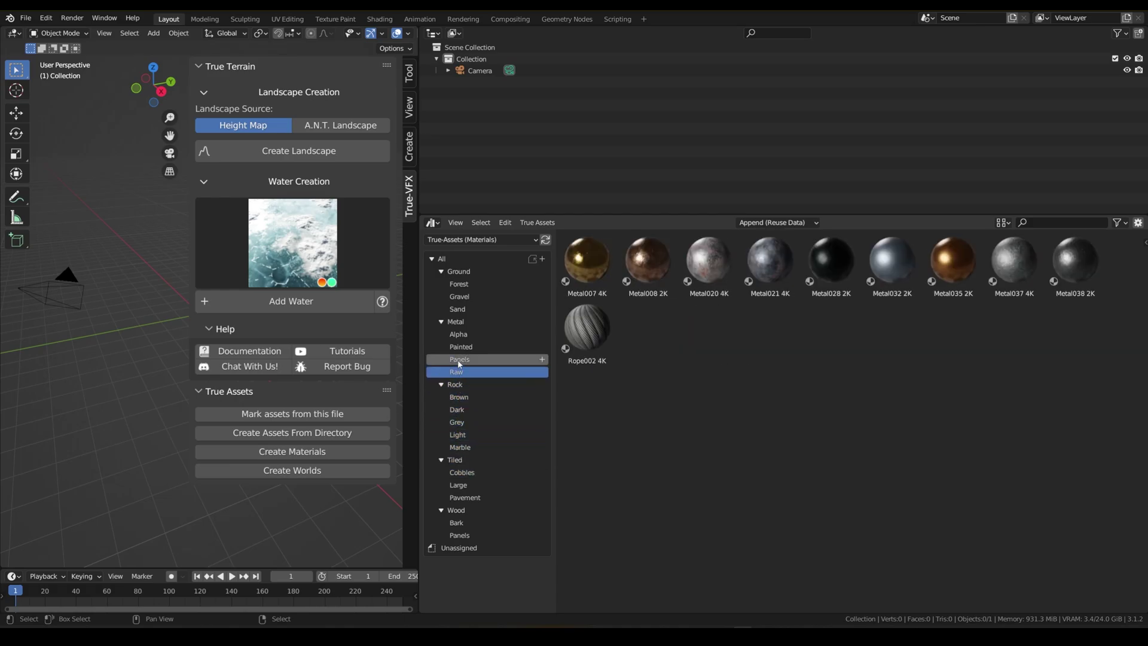
pyautogui.click(458, 359)
pyautogui.click(459, 347)
pyautogui.click(458, 334)
pyautogui.click(458, 309)
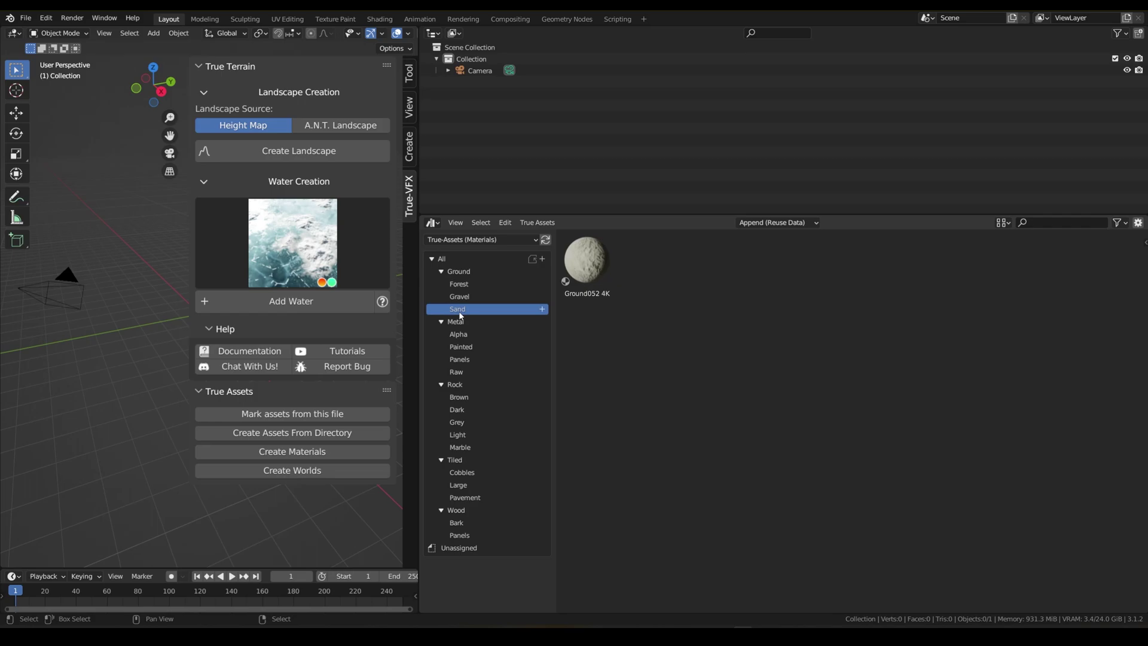
pyautogui.click(459, 272)
# Select Rock037 in All materials and start a catalog move, then cancel it.
pyautogui.click(441, 259)
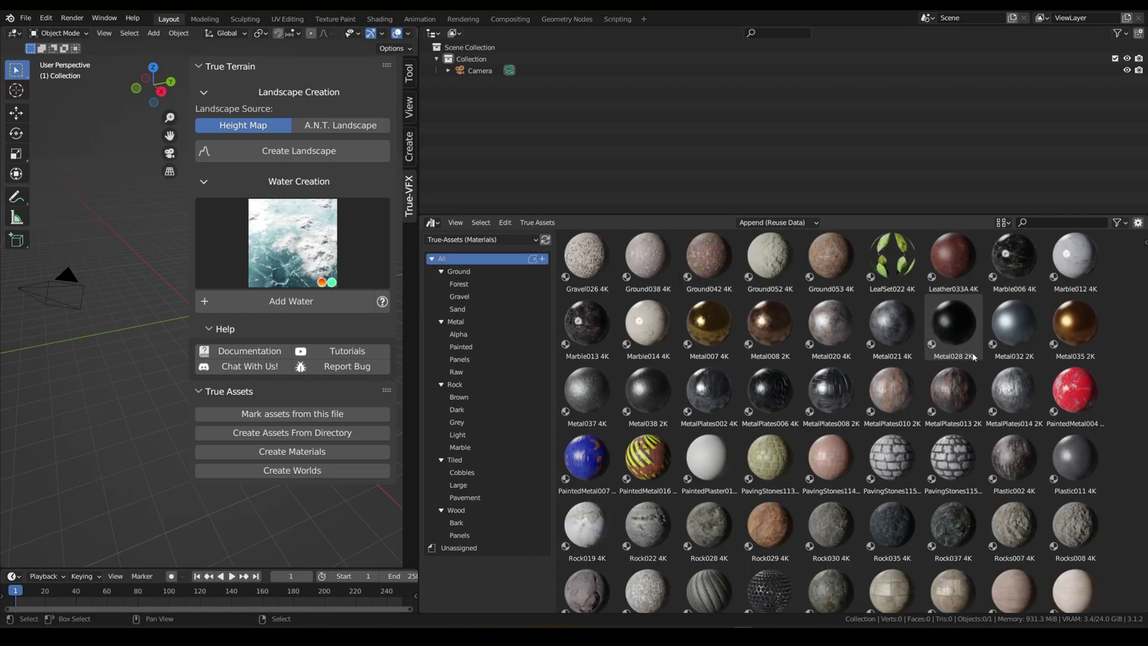
pyautogui.scroll(-3, 974, 357)
pyautogui.click(957, 437)
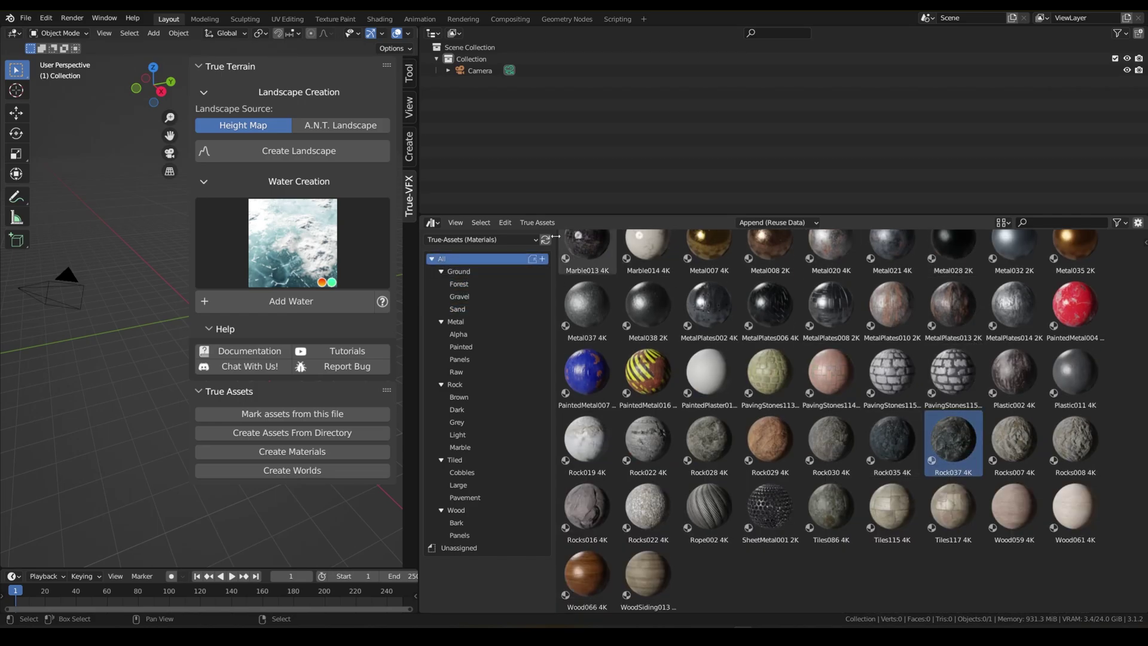
pyautogui.click(537, 222)
pyautogui.click(556, 259)
pyautogui.click(557, 273)
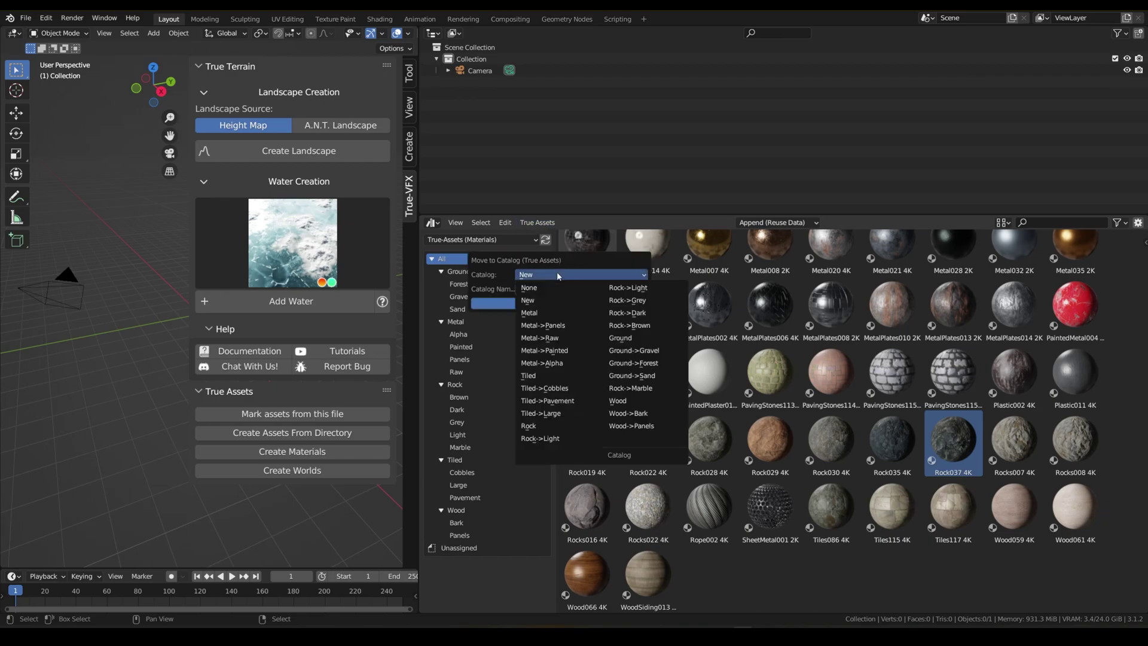
pyautogui.press('Escape')
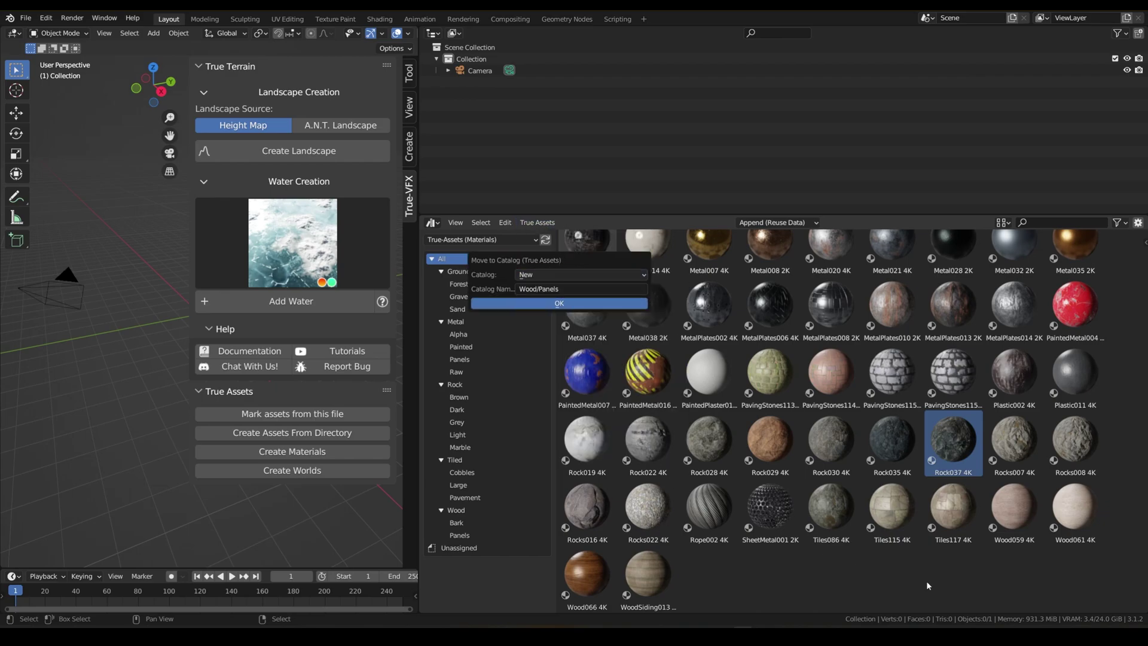
pyautogui.press('Return')
# Pick Rock/Grey for Metal038 through Rock037, then switch to the True-Assets (Worlds) library.
pyautogui.keyDown('shift'); pyautogui.click(648, 305); pyautogui.keyUp('shift')
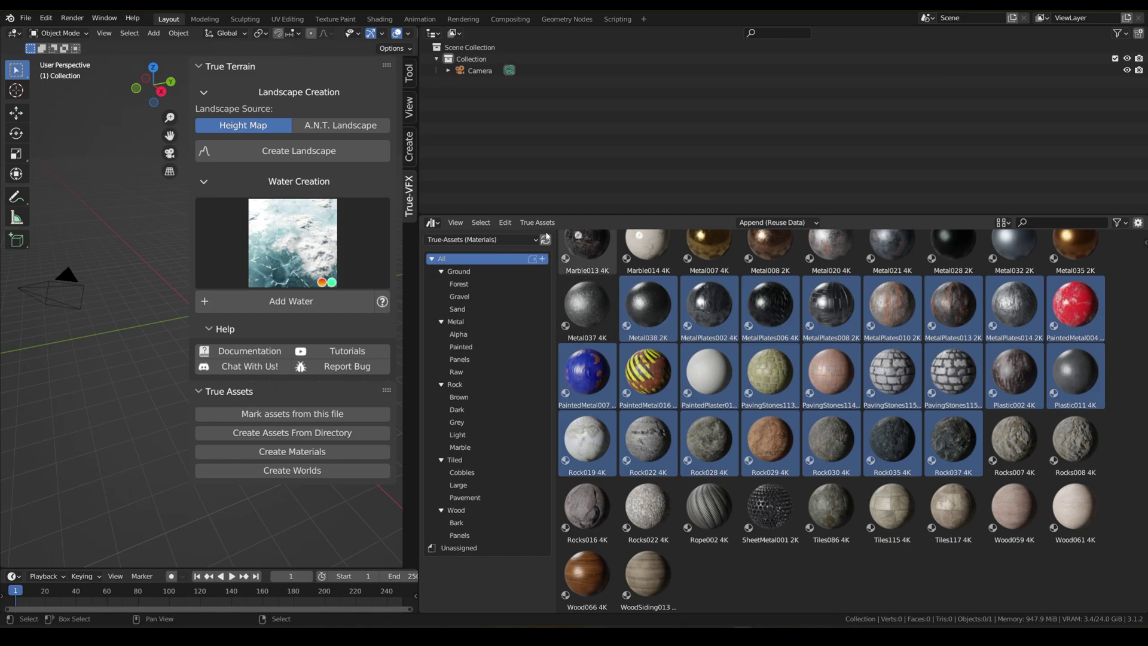
pyautogui.click(537, 222)
pyautogui.click(556, 258)
pyautogui.click(566, 281)
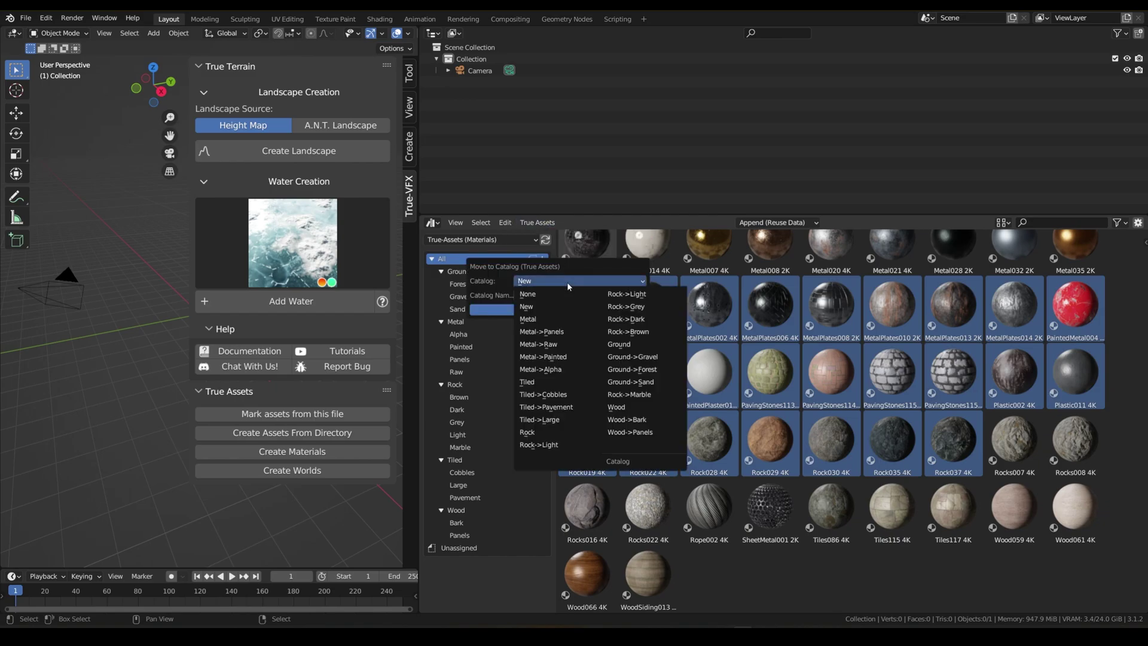
pyautogui.click(625, 306)
pyautogui.press('Return')
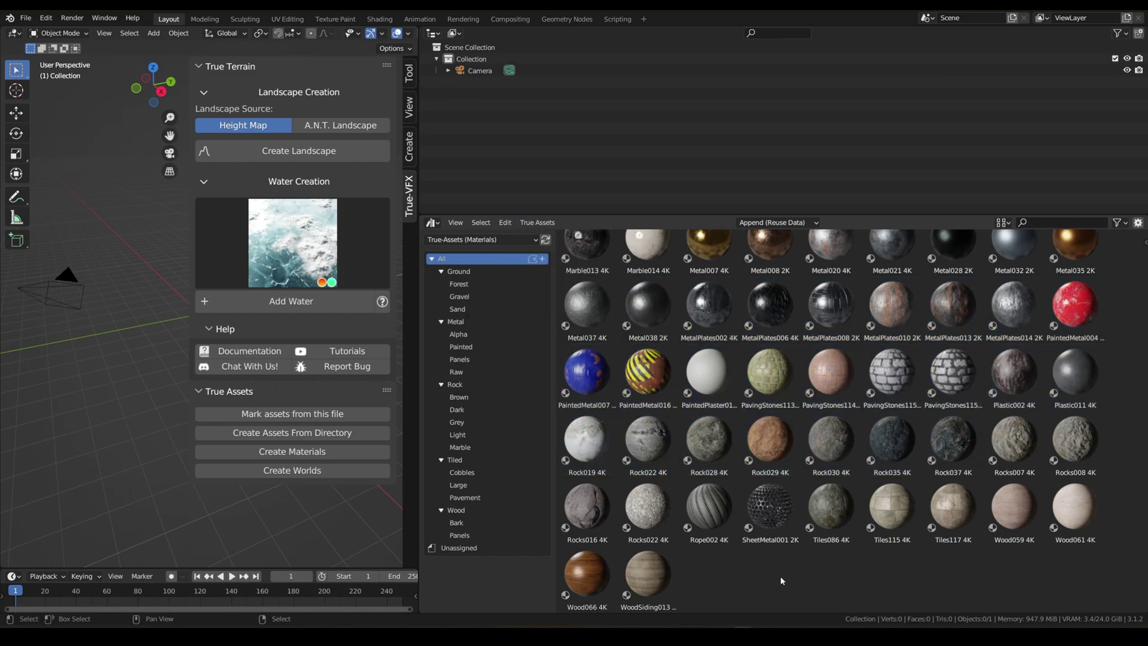
pyautogui.click(478, 239)
pyautogui.click(488, 296)
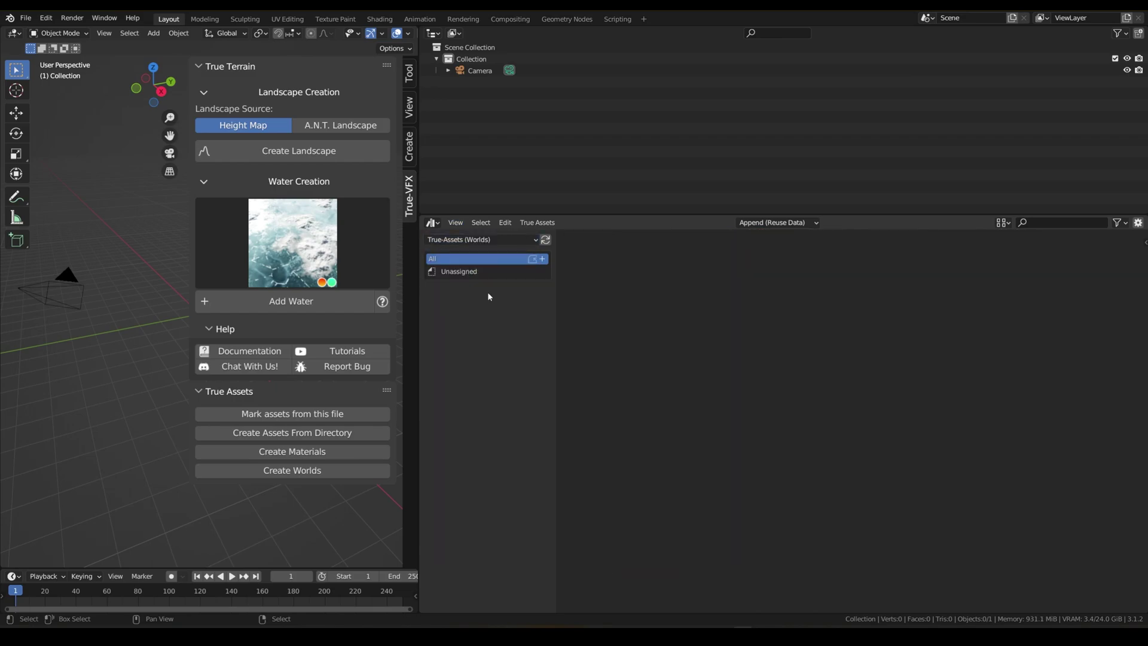
# In True-Assets (Objects), select Audi RS5 through Benz SL300, Skoda, Mercedes amg gt, Plane.030, Plane.015 and Downhill bicycle.
pyautogui.click(486, 239)
pyautogui.click(479, 282)
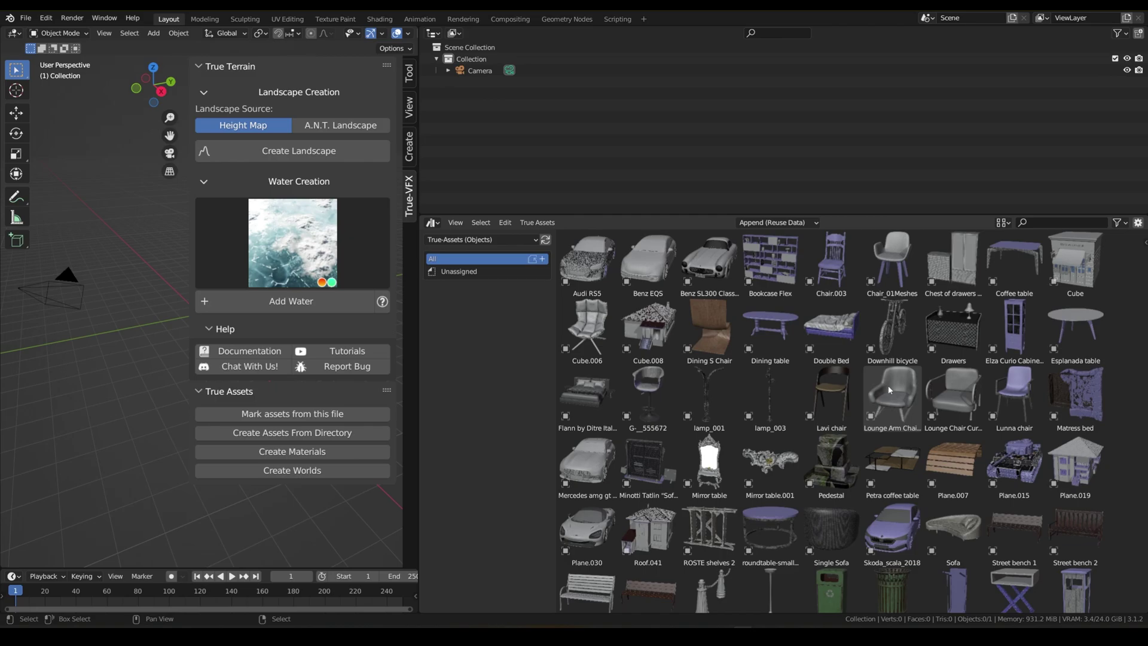
pyautogui.click(587, 263)
pyautogui.keyDown('shift'); pyautogui.click(690, 265); pyautogui.keyUp('shift')
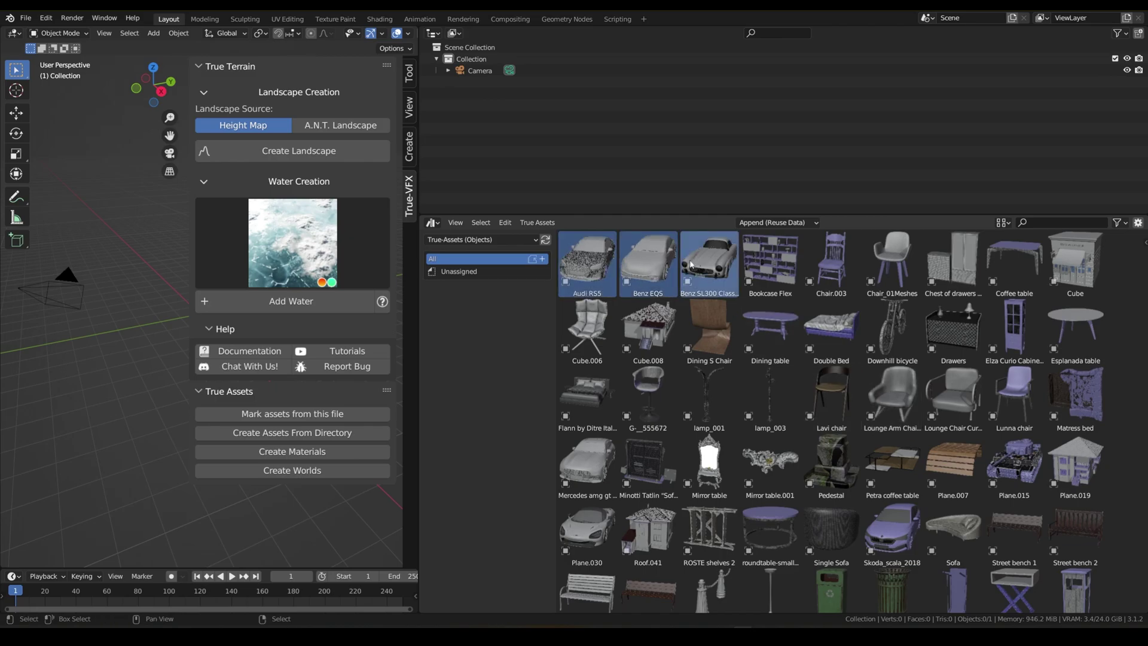
pyautogui.keyDown('ctrl'); pyautogui.click(892, 532); pyautogui.keyUp('ctrl')
pyautogui.keyDown('ctrl'); pyautogui.click(571, 470); pyautogui.keyUp('ctrl')
pyautogui.keyDown('ctrl'); pyautogui.click(586, 532); pyautogui.keyUp('ctrl')
pyautogui.scroll(-3, 977, 438)
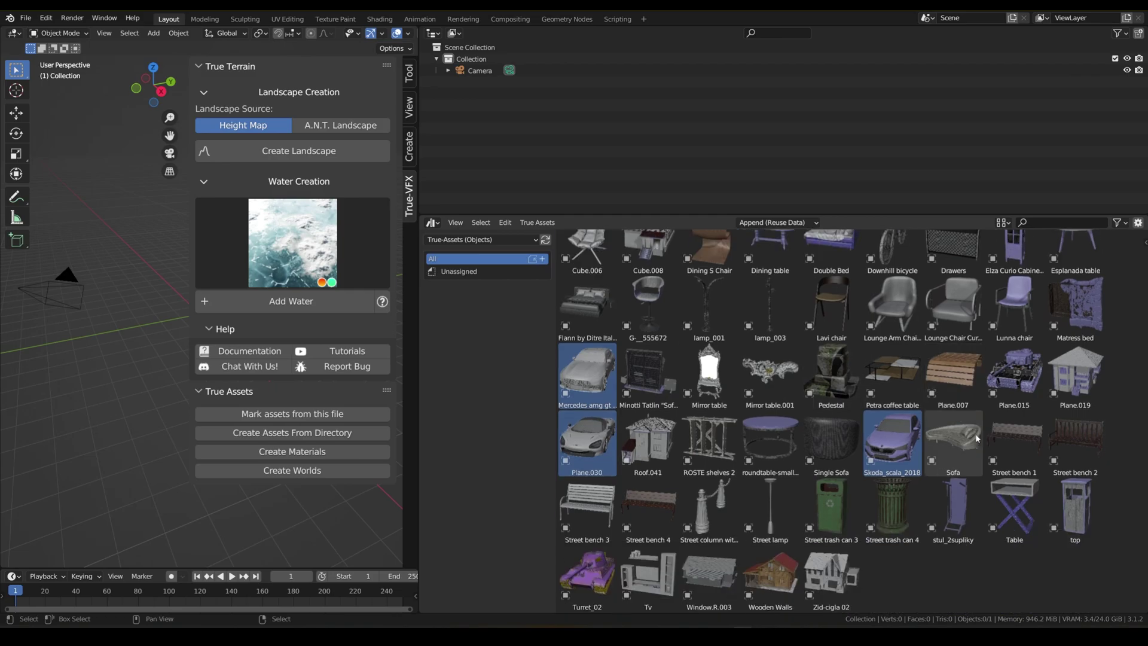
pyautogui.scroll(3, 1021, 435)
pyautogui.keyDown('ctrl'); pyautogui.click(1022, 435); pyautogui.keyUp('ctrl')
pyautogui.scroll(1, 1016, 437)
pyautogui.keyDown('ctrl'); pyautogui.click(900, 332); pyautogui.keyUp('ctrl')
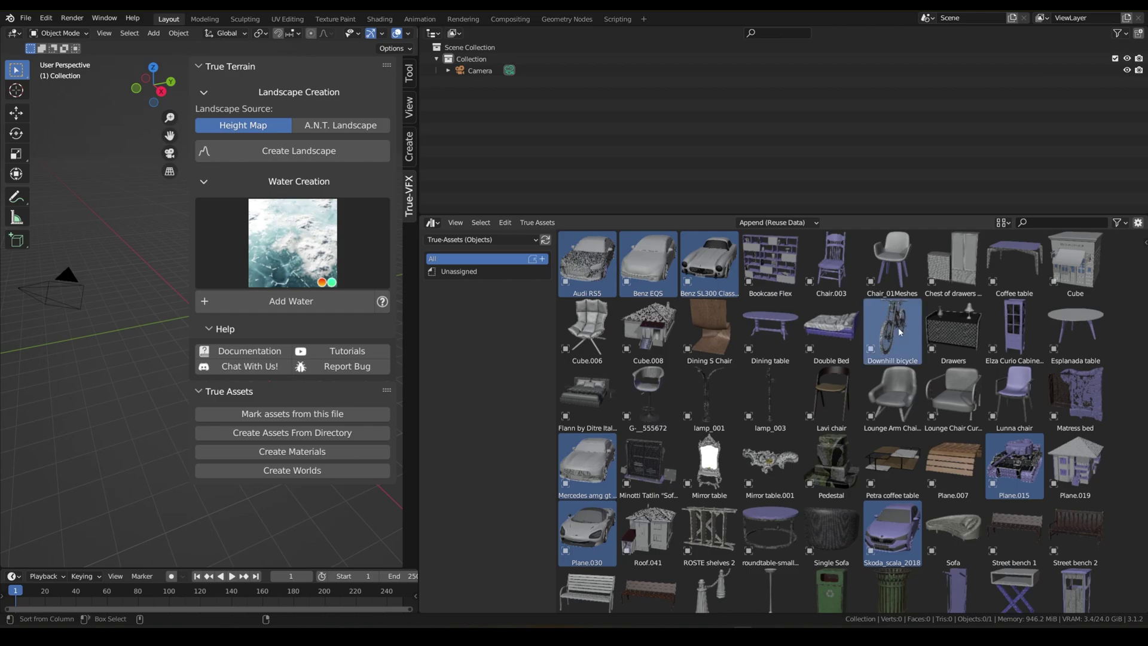
# Move the selected assets into a new catalog named Vehicles, then bring up the File menu.
pyautogui.click(537, 223)
pyautogui.click(556, 259)
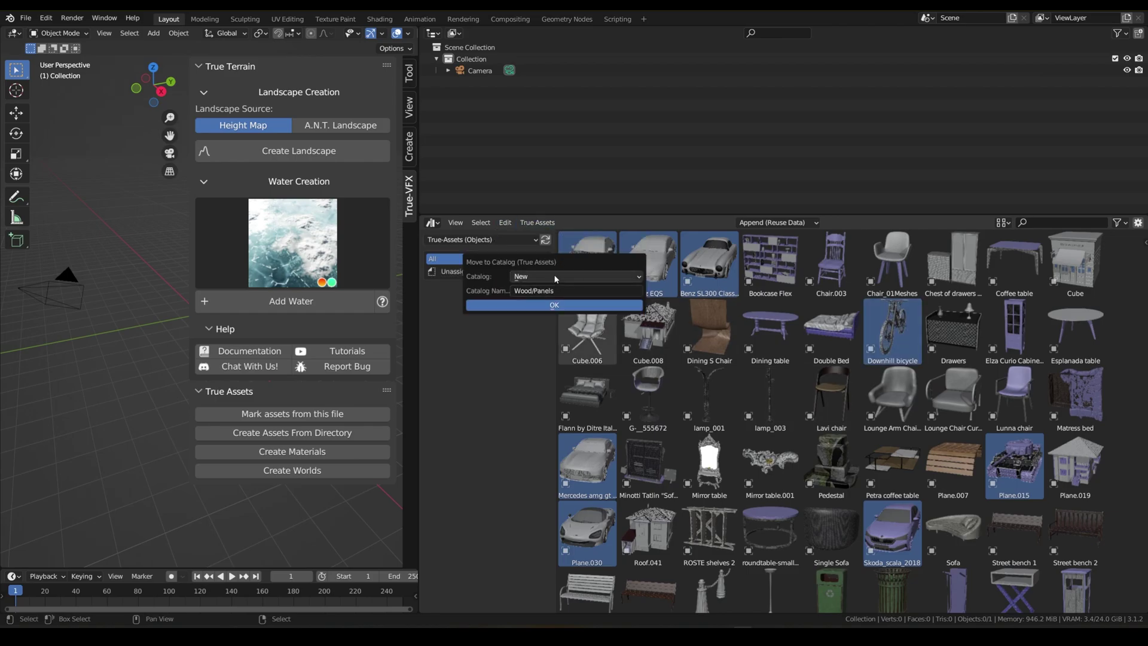
pyautogui.click(562, 291)
pyautogui.write('Vehicles')
pyautogui.press('Return')
pyautogui.click(562, 304)
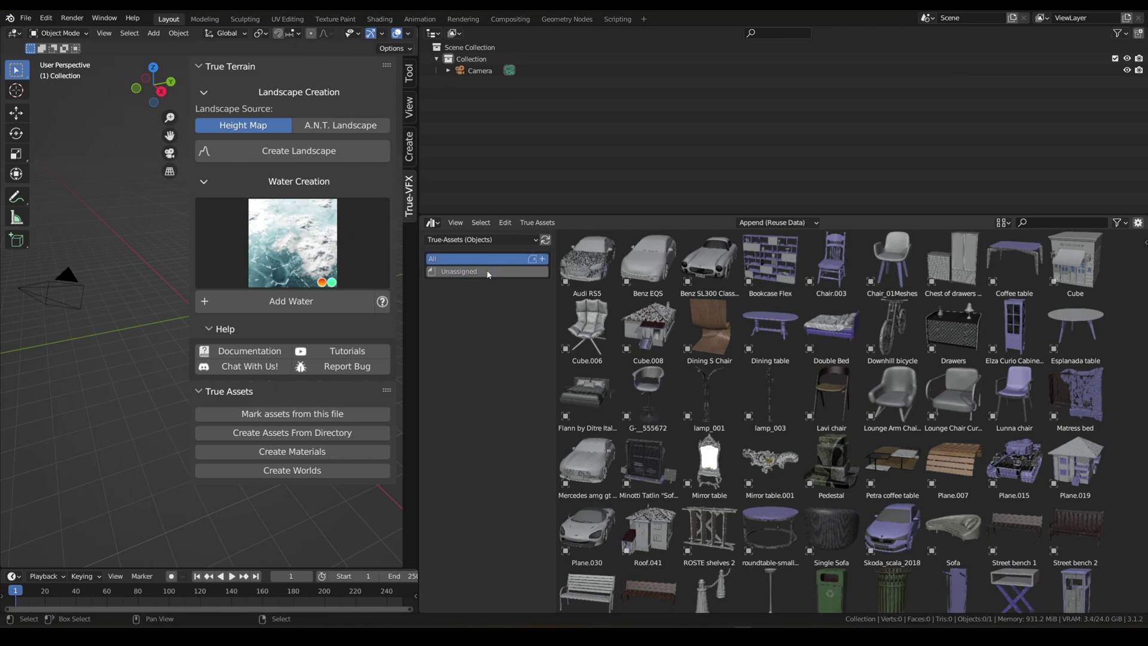
pyautogui.click(502, 239)
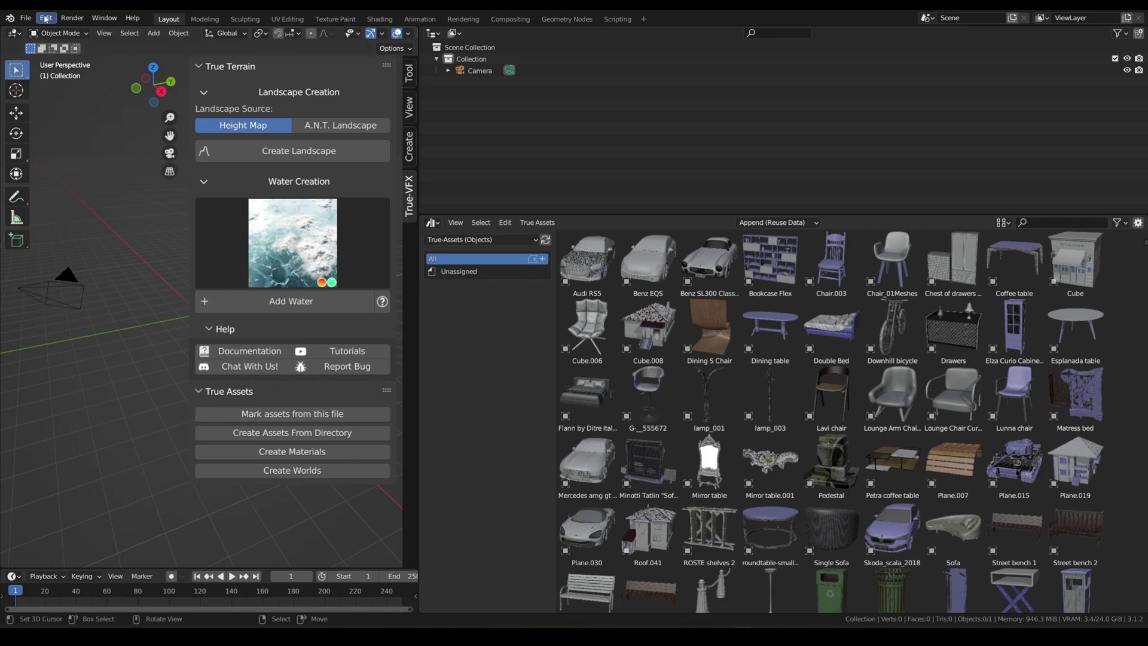
pyautogui.click(21, 19)
# Start a new General file, discarding unsaved changes.
pyautogui.moveTo(36, 32)
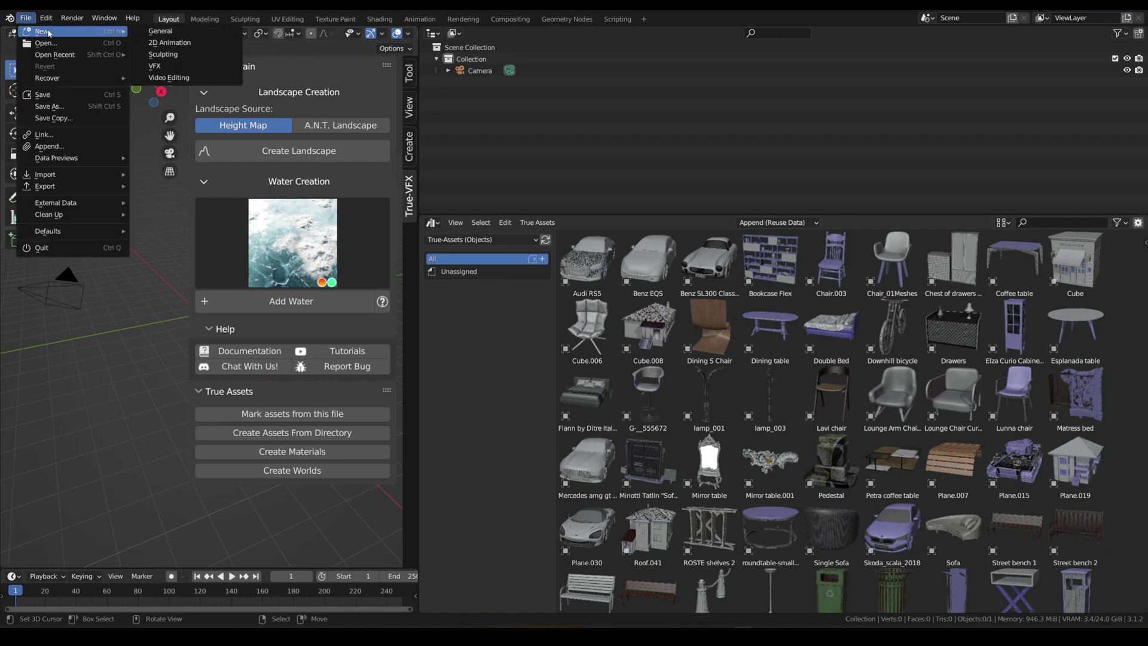
pyautogui.click(203, 31)
pyautogui.click(596, 336)
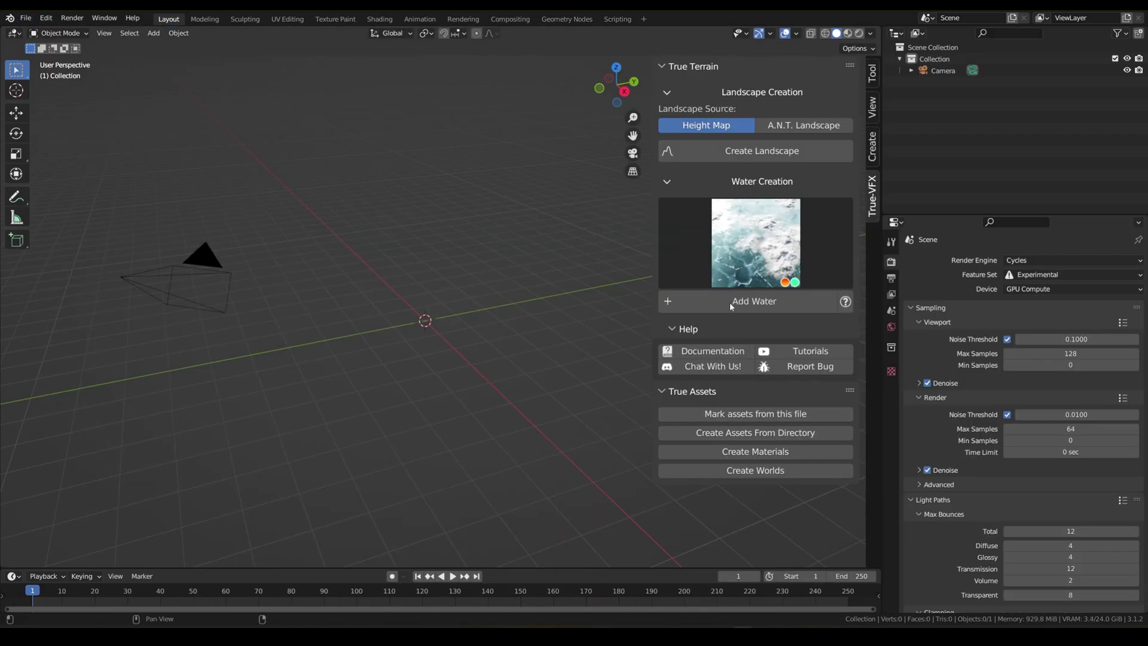
# Turn the Properties area into a wide asset browser showing the True-Assets (Objects) Vehicles catalog.
pyautogui.click(897, 221)
pyautogui.click(876, 292)
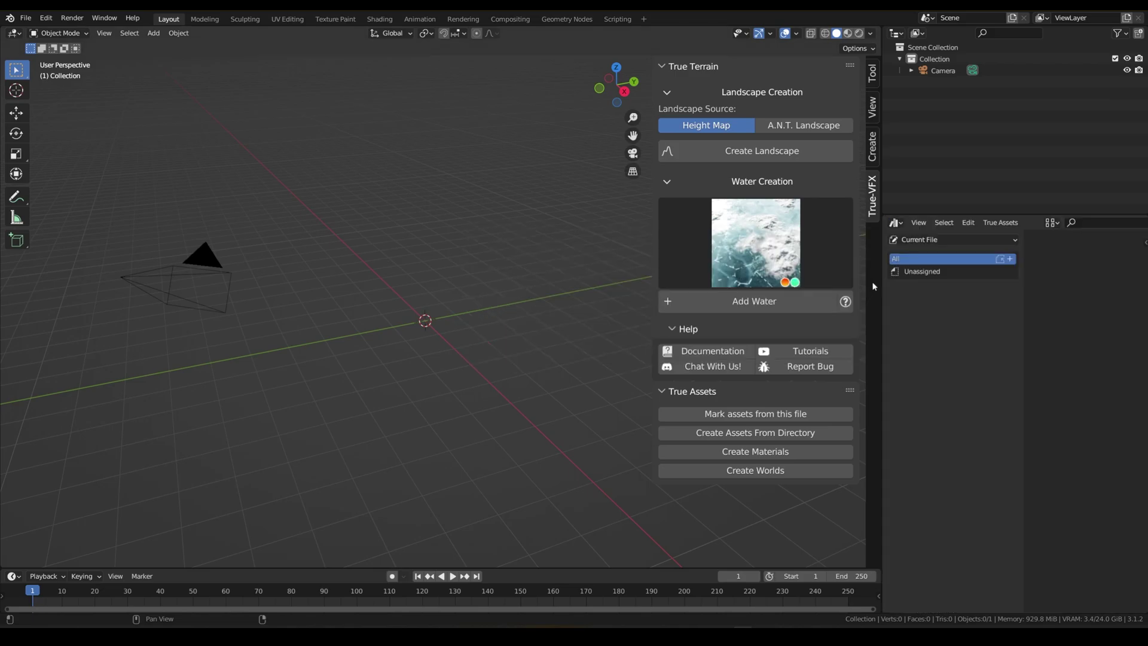
pyautogui.moveTo(881, 287); pyautogui.dragTo(327, 245)
pyautogui.click(371, 241)
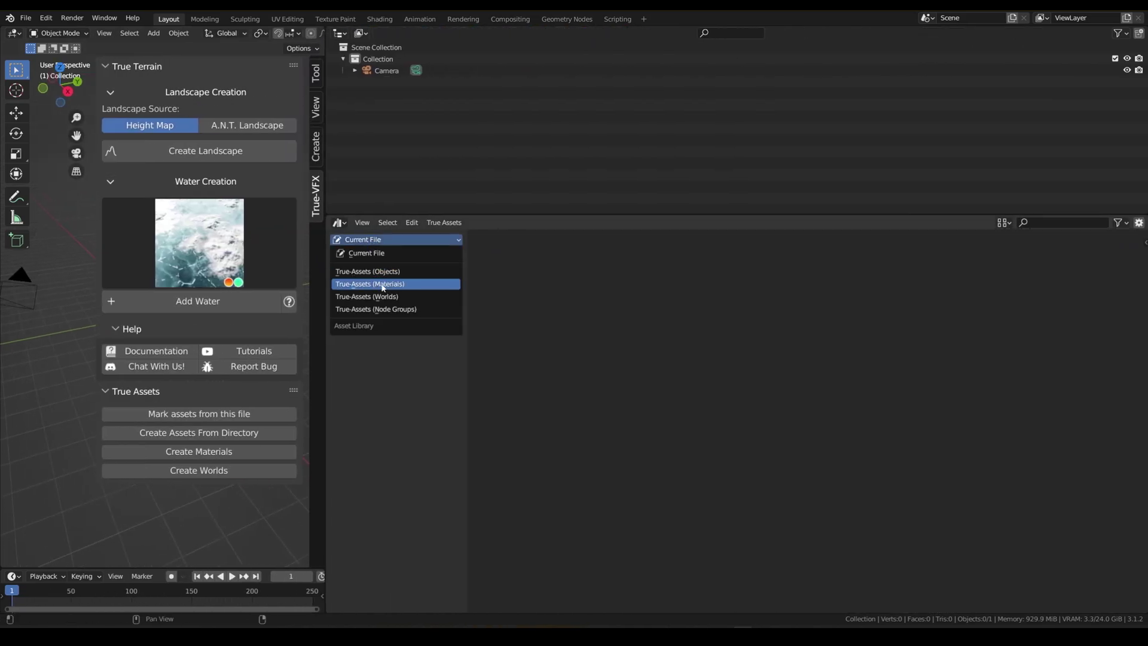
pyautogui.click(383, 272)
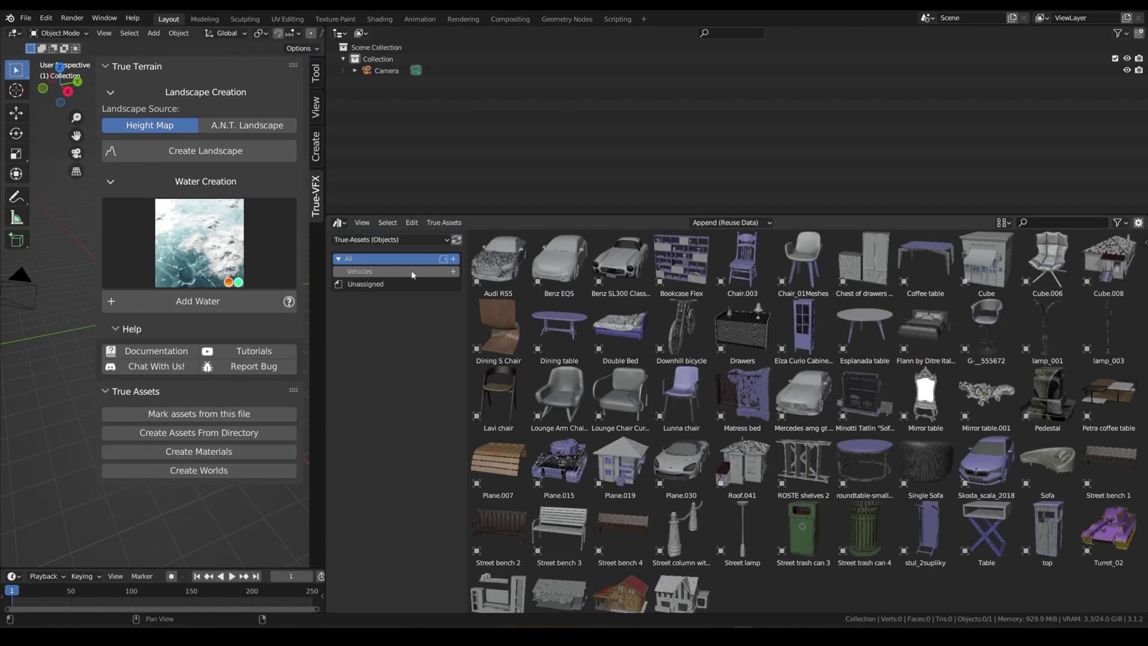
pyautogui.click(416, 272)
# Select the cars: Audi RS5, Benz EQS through Mercedes amg gt, Plane.030 and Skoda_scala_2018.
pyautogui.click(508, 269)
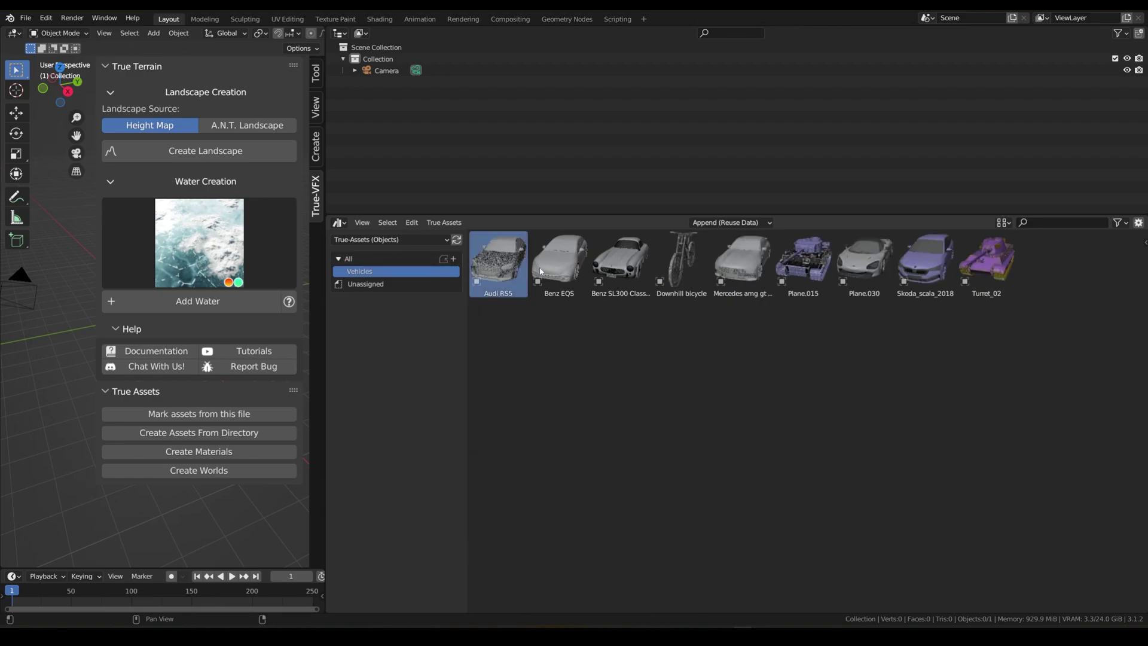
pyautogui.keyDown('shift'); pyautogui.click(621, 263); pyautogui.keyUp('shift')
pyautogui.keyDown('shift'); pyautogui.click(751, 273); pyautogui.keyUp('shift')
pyautogui.keyDown('shift'); pyautogui.click(864, 263); pyautogui.keyUp('shift')
pyautogui.keyDown('shift'); pyautogui.click(925, 263); pyautogui.keyUp('shift')
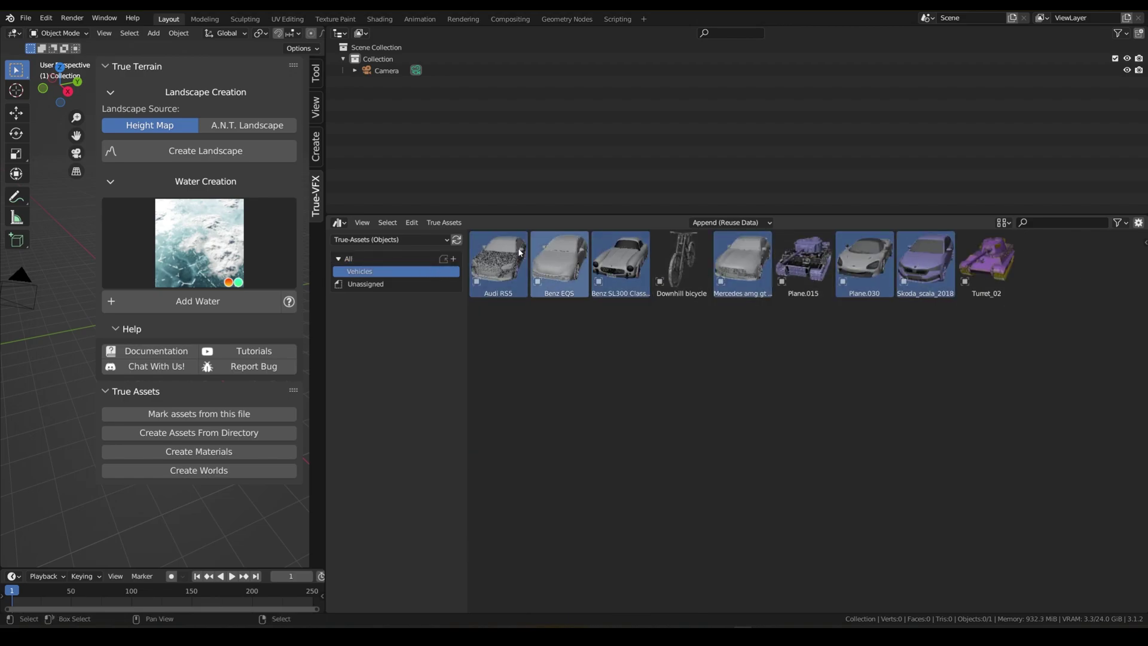
# Move the selected cars into a new catalog named Vehicles/Cars.
pyautogui.click(444, 222)
pyautogui.click(463, 259)
pyautogui.click(469, 280)
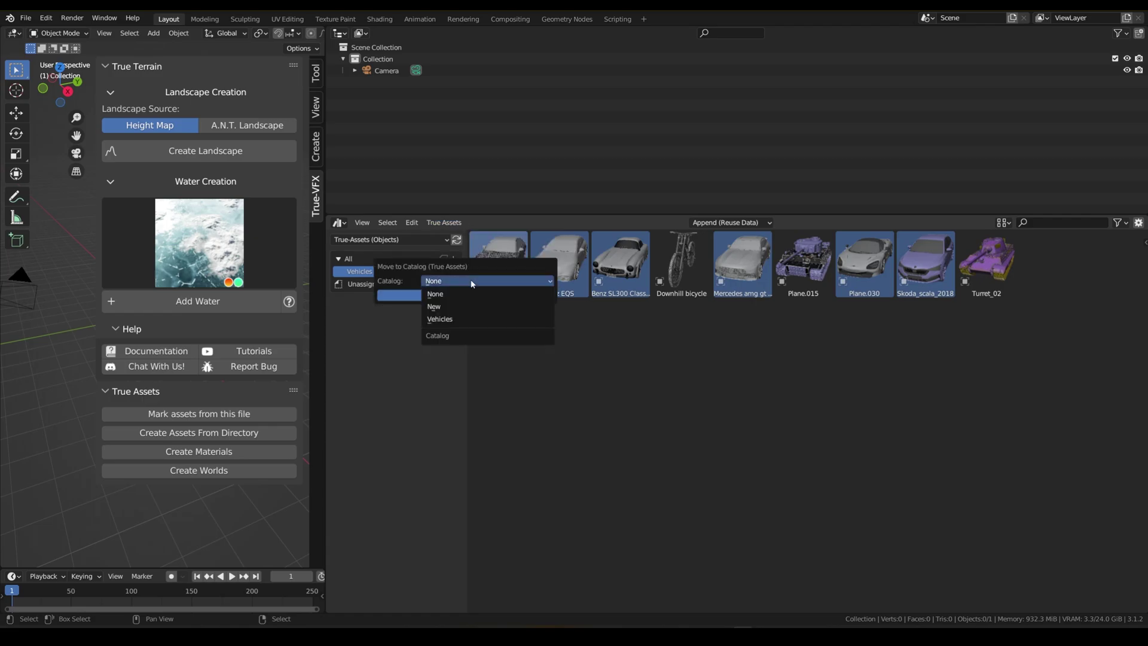
pyautogui.click(456, 306)
pyautogui.click(426, 295)
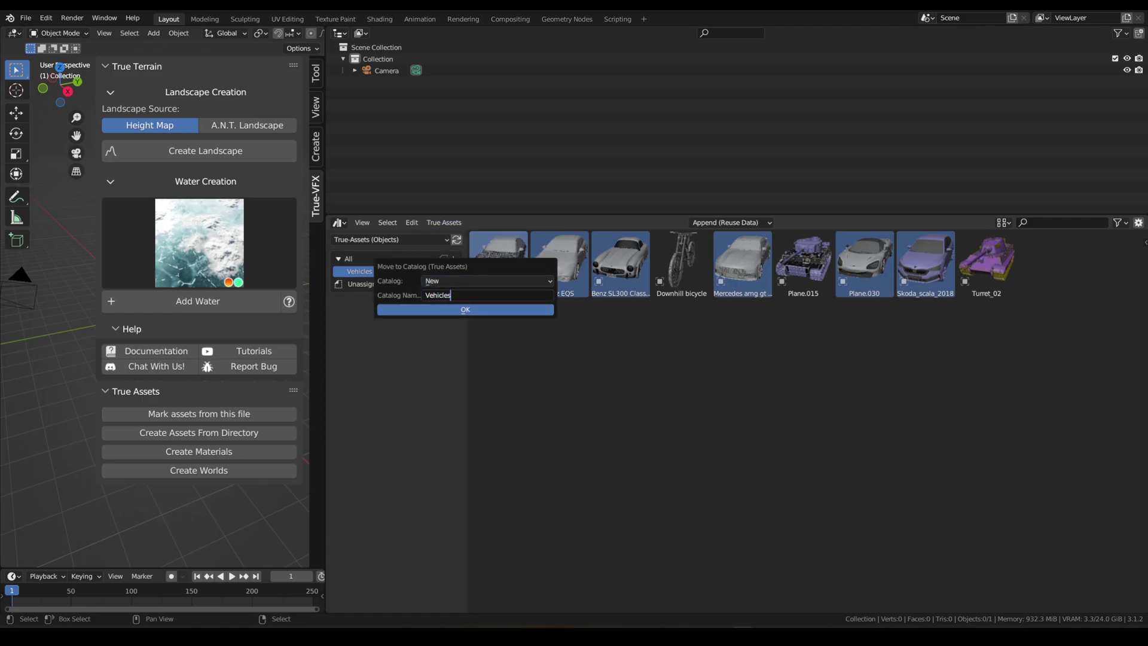
pyautogui.write('Vehicles/Cars')
pyautogui.press('Return')
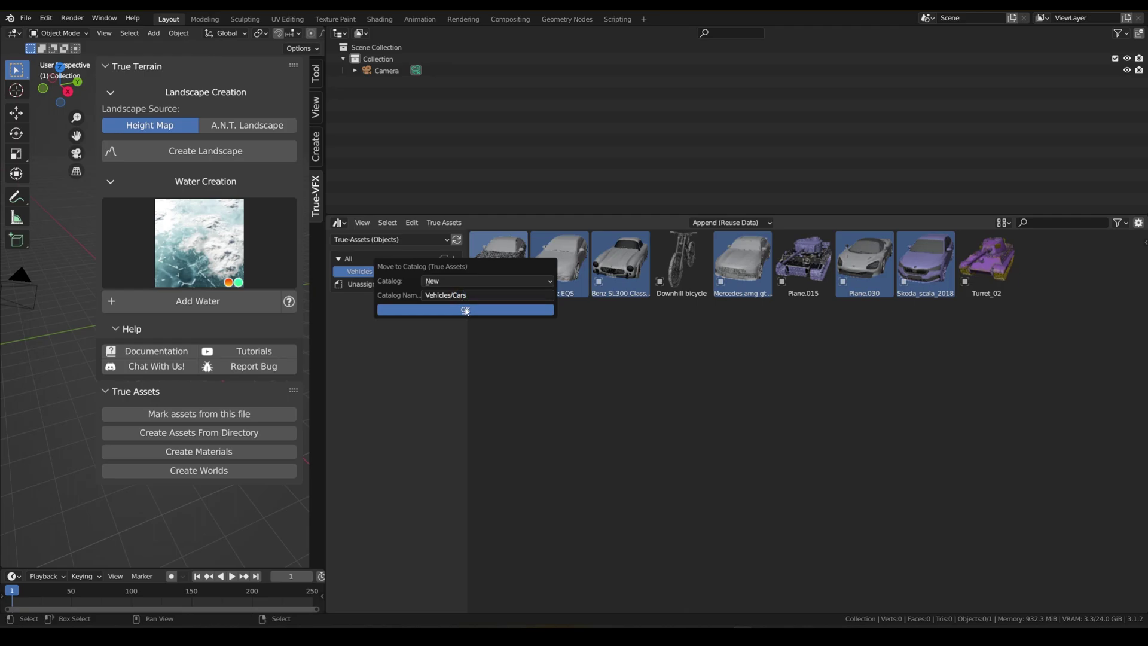
pyautogui.click(465, 309)
# Move the Downhill bicycle alone into a new Vehicles/Bicycles catalog.
pyautogui.click(676, 267)
pyautogui.click(444, 222)
pyautogui.click(487, 257)
pyautogui.click(470, 293)
pyautogui.write('Bicycles')
pyautogui.press('Return')
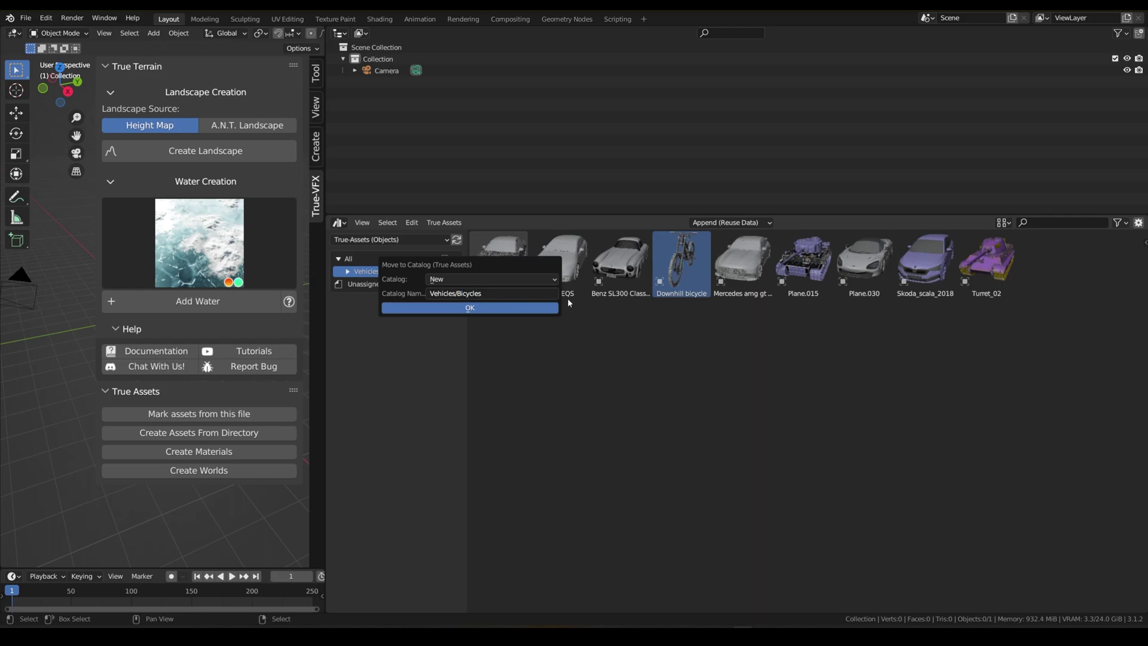
pyautogui.click(803, 264)
# Move Plane.015 and Turret_02 into a new Vehicles/Tanks catalog, then browse the vehicle subcatalogs.
pyautogui.keyDown('shift'); pyautogui.click(986, 263); pyautogui.keyUp('shift')
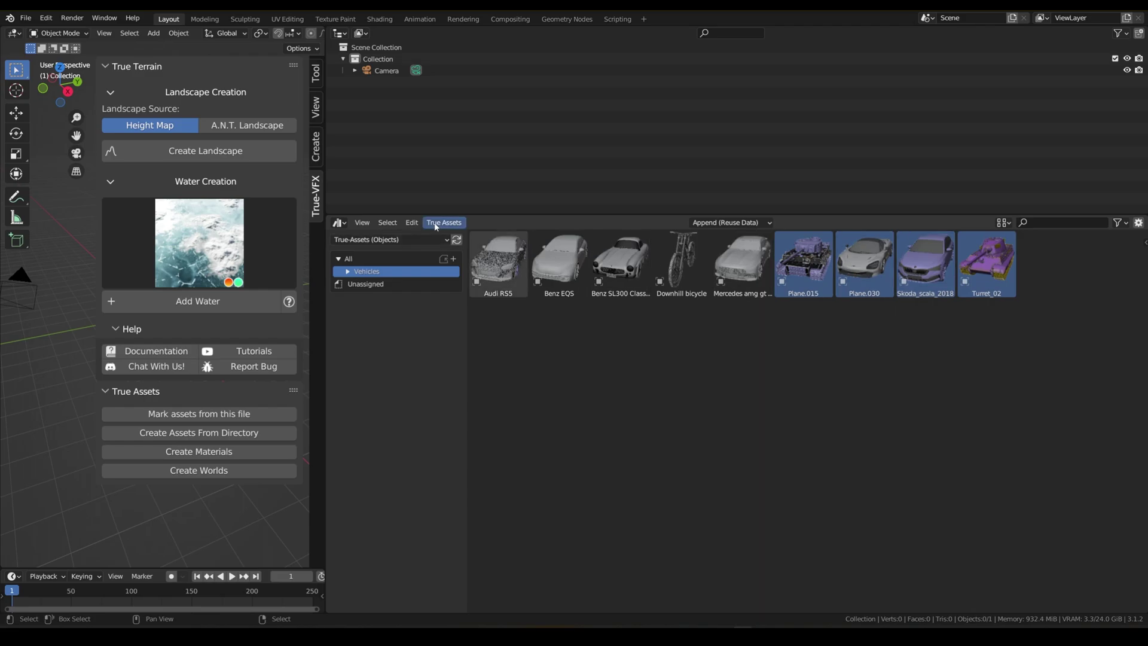
pyautogui.click(456, 230)
pyautogui.click(469, 263)
pyautogui.click(472, 293)
pyautogui.click(478, 293)
pyautogui.press('BackSpace')
pyautogui.press('BackSpace')
pyautogui.press('BackSpace')
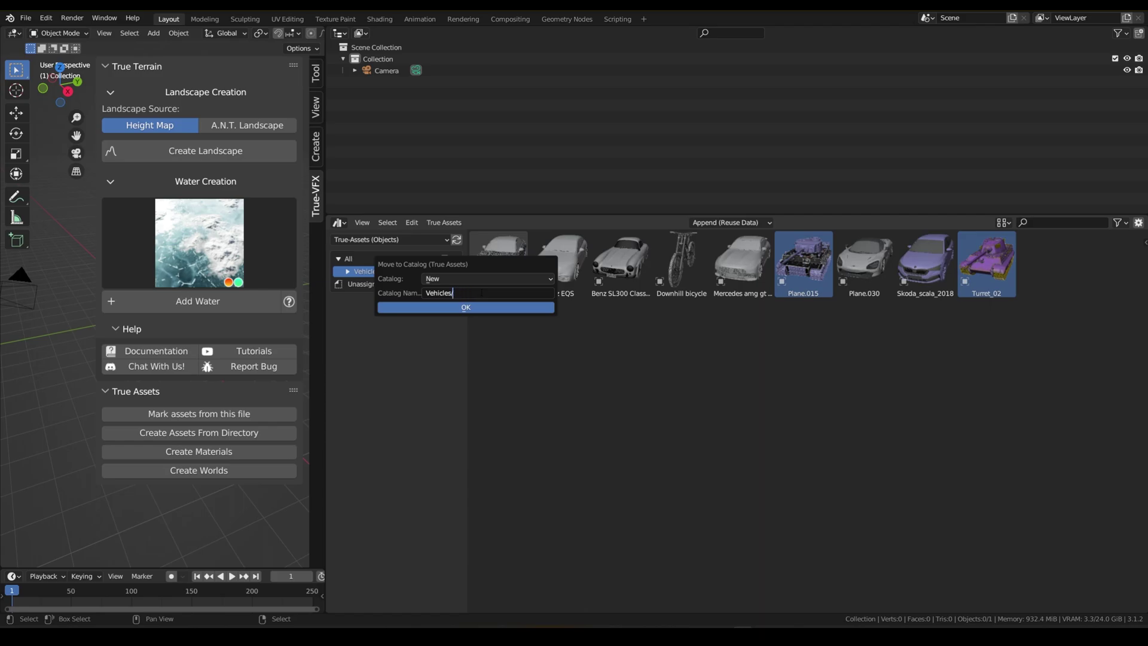
pyautogui.write('Tanks')
pyautogui.press('Return')
pyautogui.press('Return')
pyautogui.click(347, 271)
pyautogui.click(368, 284)
pyautogui.press('Down')
pyautogui.press('Down')
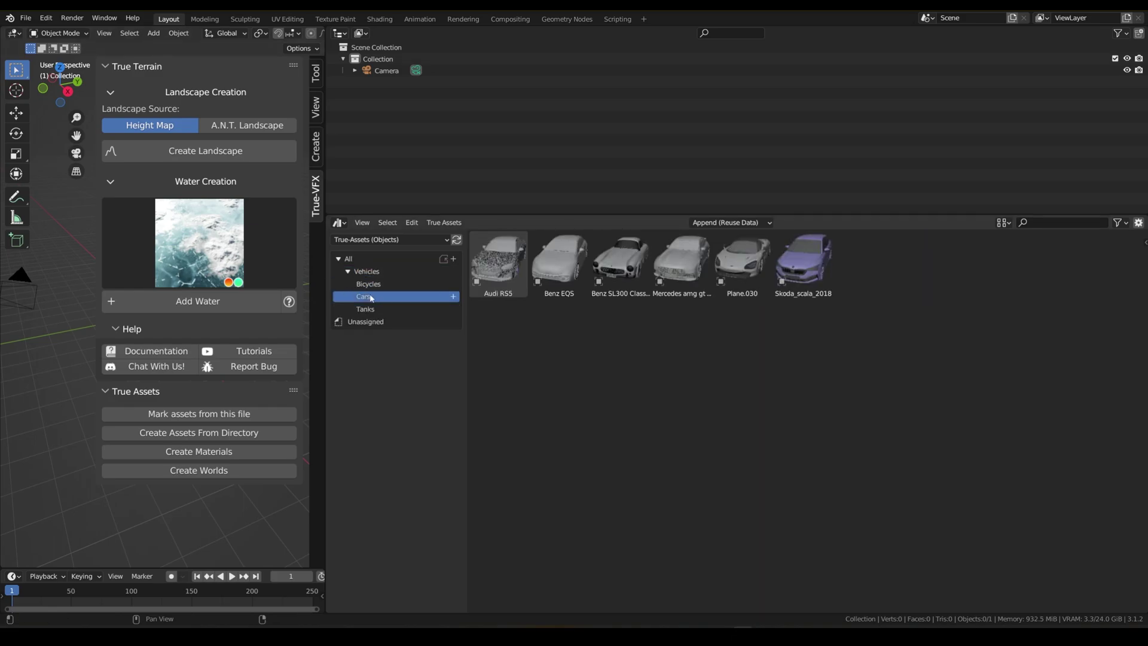
# Review the vehicle subcatalogs, then show all object assets and select Street trash can 4.
pyautogui.click(372, 285)
pyautogui.press('Down')
pyautogui.press('Down')
pyautogui.click(364, 260)
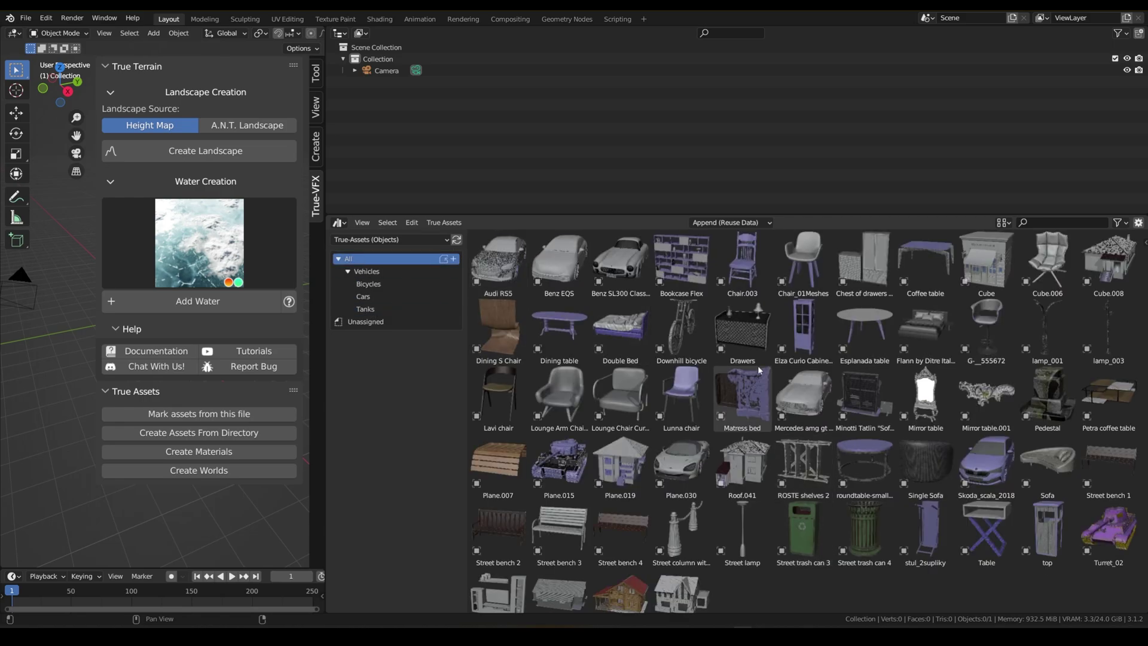
pyautogui.scroll(-1, 758, 364)
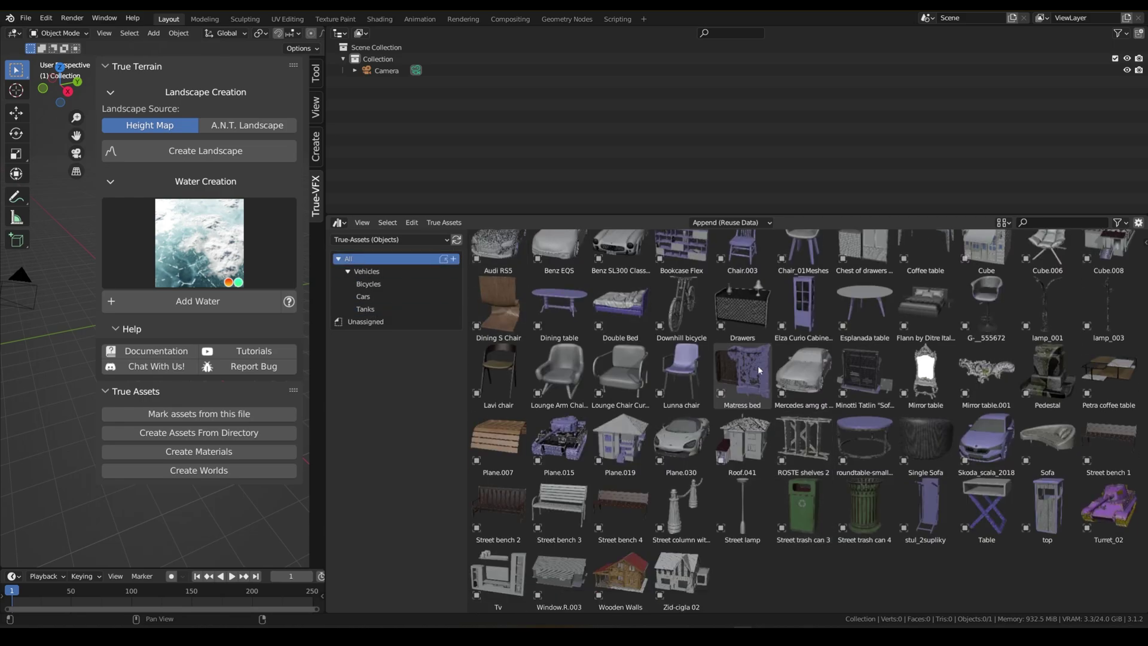
pyautogui.click(851, 502)
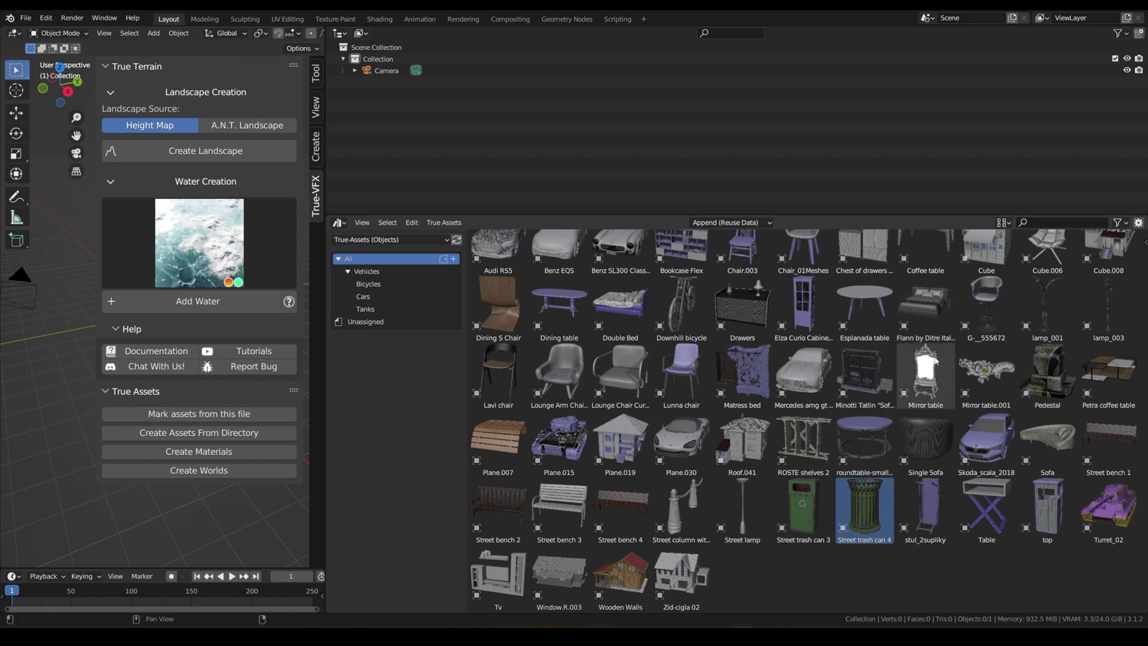
pyautogui.scroll(1, 926, 376)
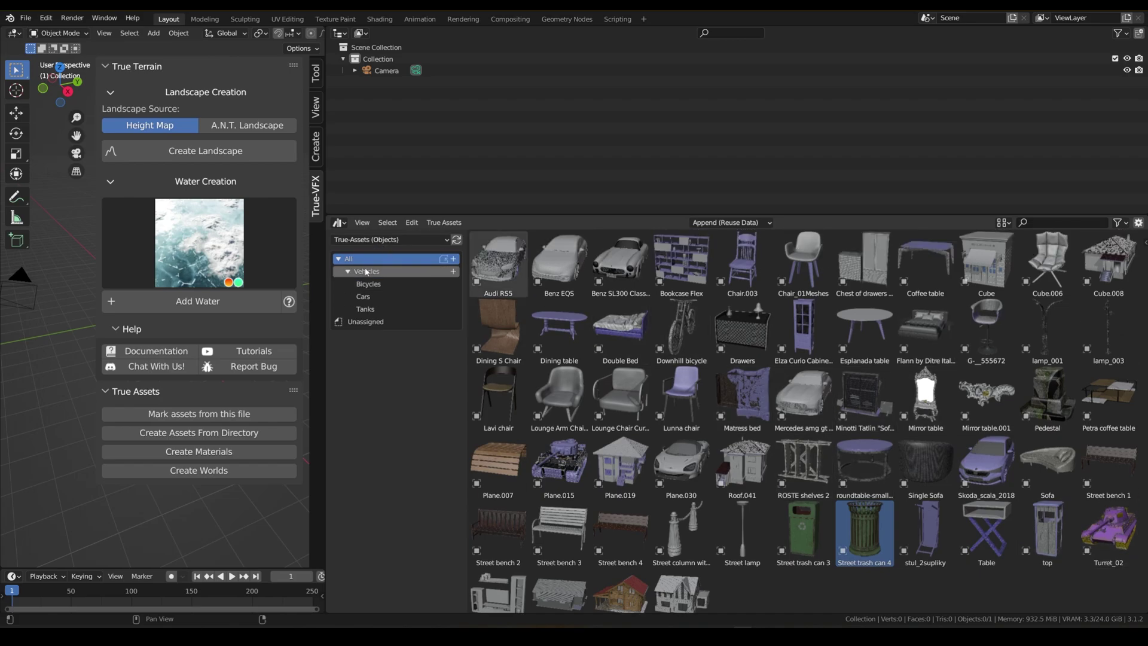
# Cycle through Node Groups, Worlds and Objects libraries, then show True-Assets (Materials) Metal catalog.
pyautogui.click(389, 240)
pyautogui.click(392, 309)
pyautogui.click(389, 240)
pyautogui.click(388, 296)
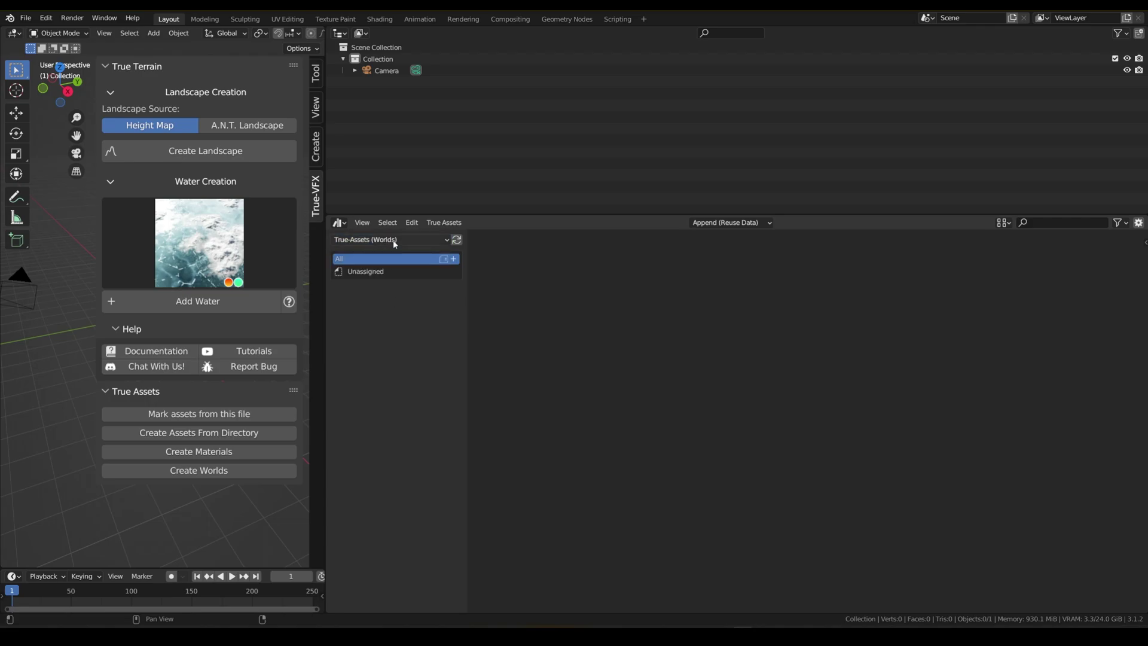
pyautogui.click(394, 240)
pyautogui.click(396, 269)
pyautogui.click(394, 240)
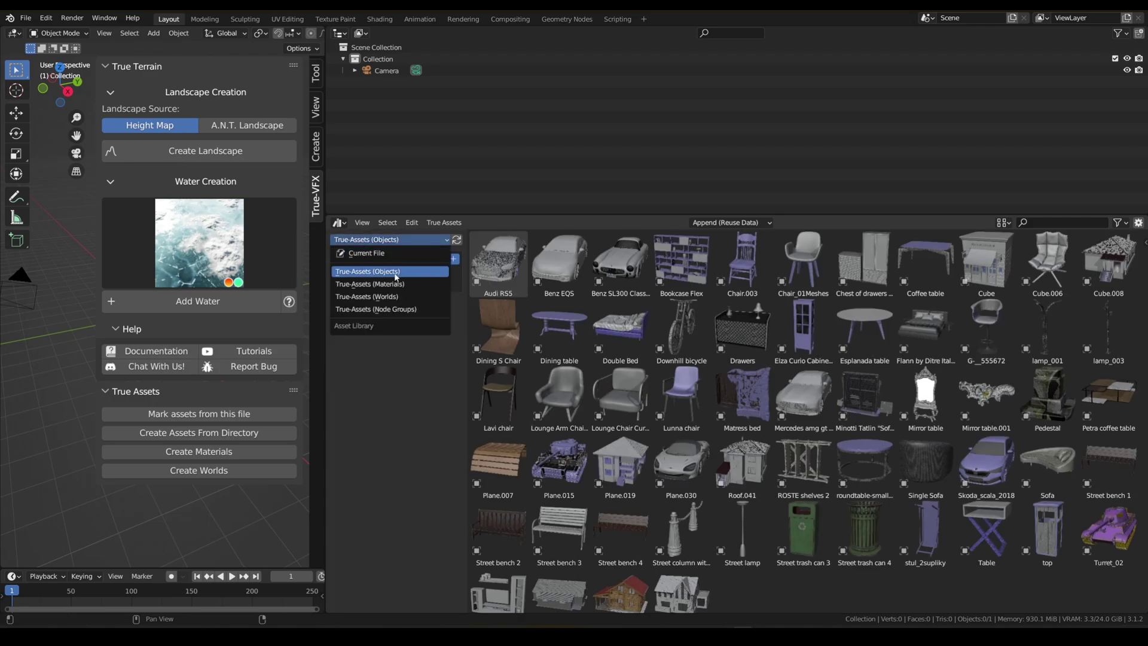
pyautogui.click(393, 285)
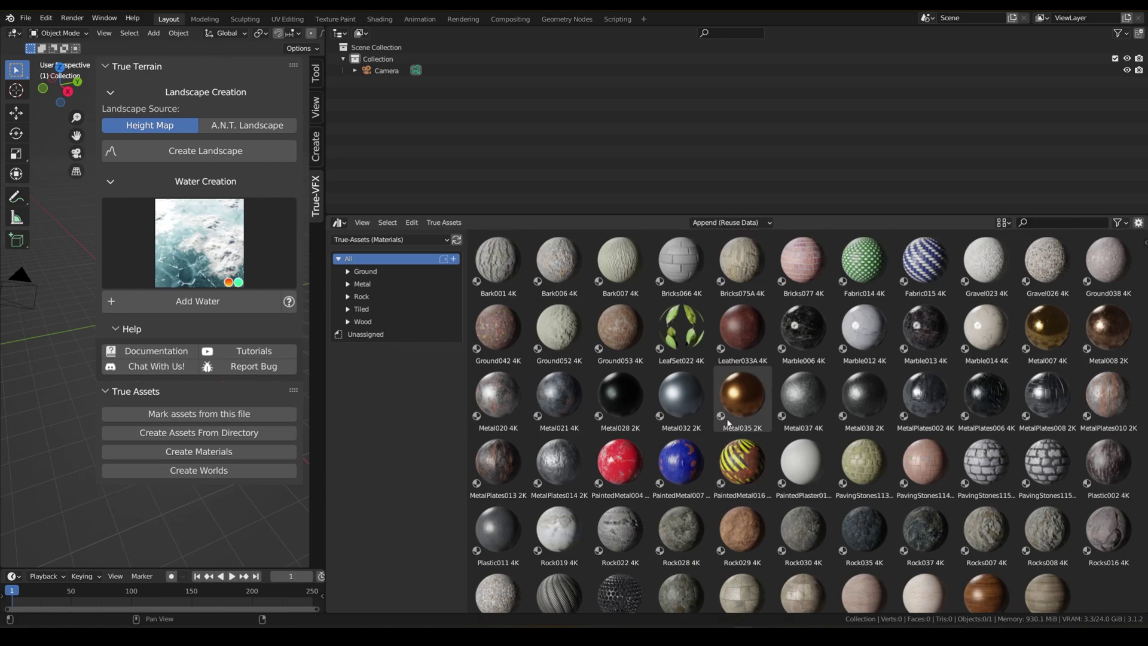
pyautogui.click(365, 271)
pyautogui.click(362, 322)
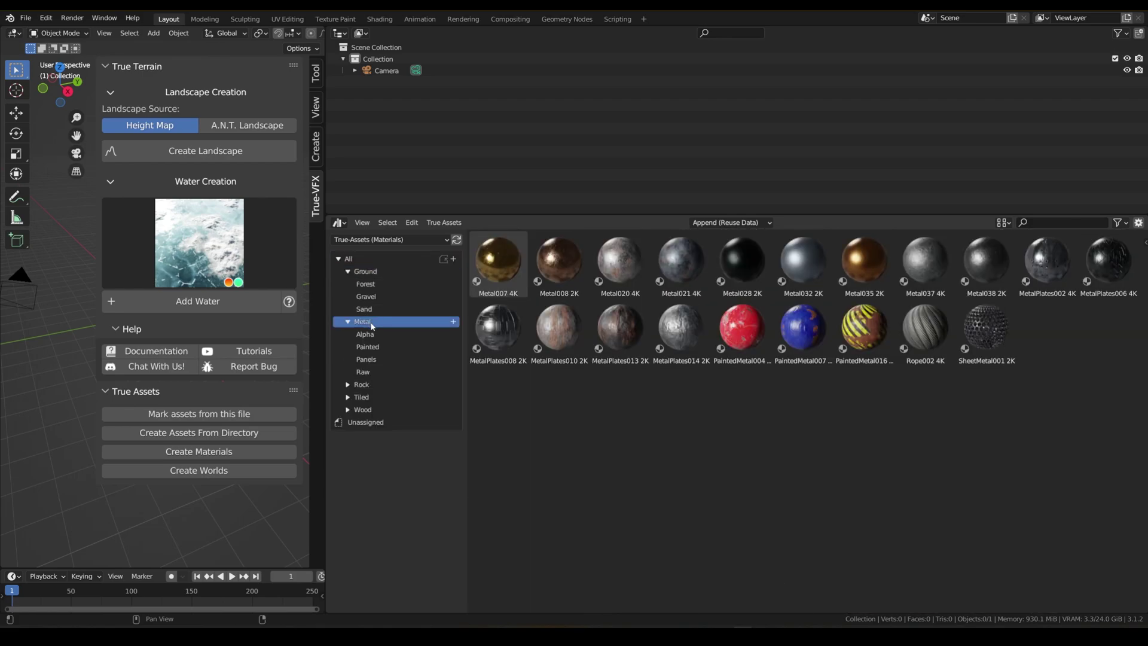